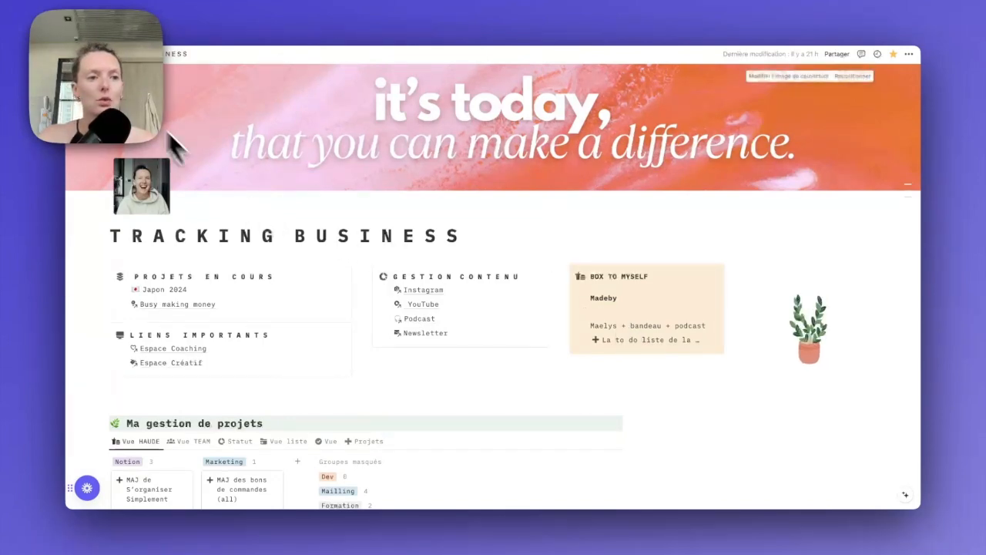
- Switch from the TRACKING BUSINESS page in Notion to Notion Calendar
left_click(78, 55)
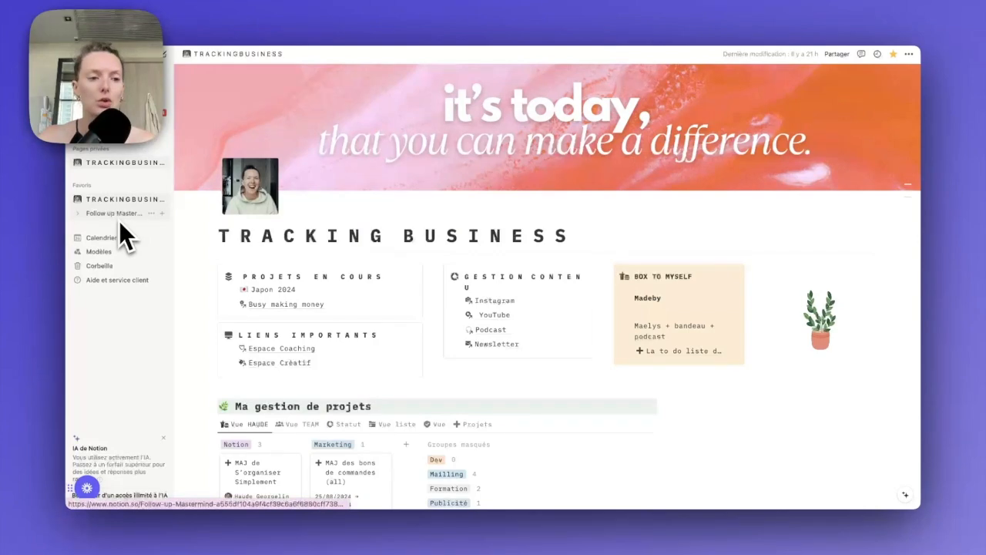
left_click(113, 253)
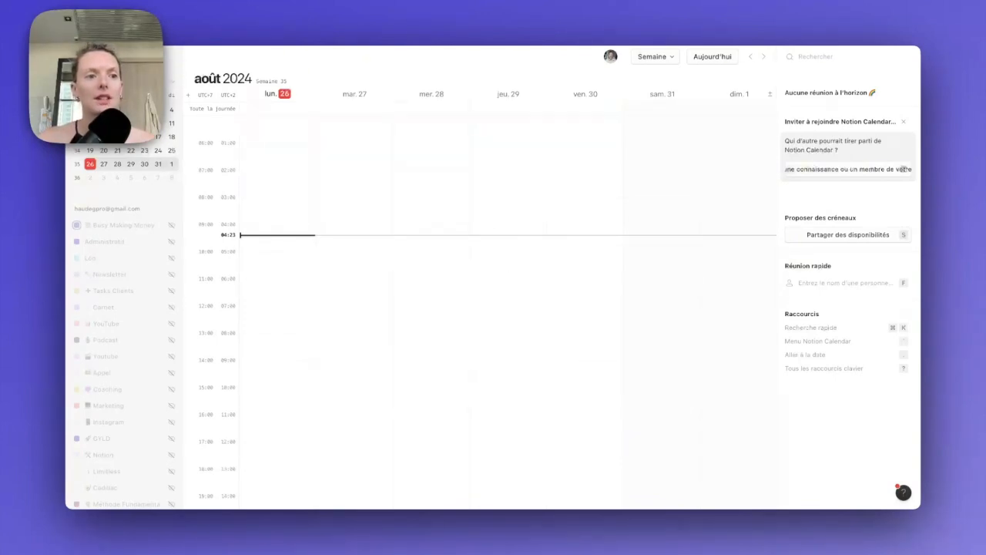
- Hide and restore the calendar sidebar, and browse its mini calendar back to July and forward to September 2024
left_click(130, 57)
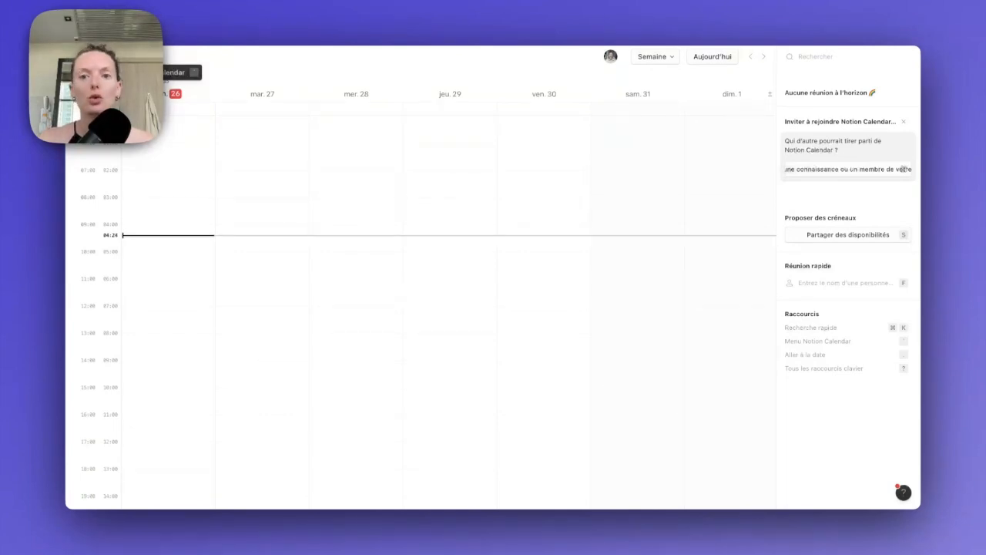
left_click(130, 57)
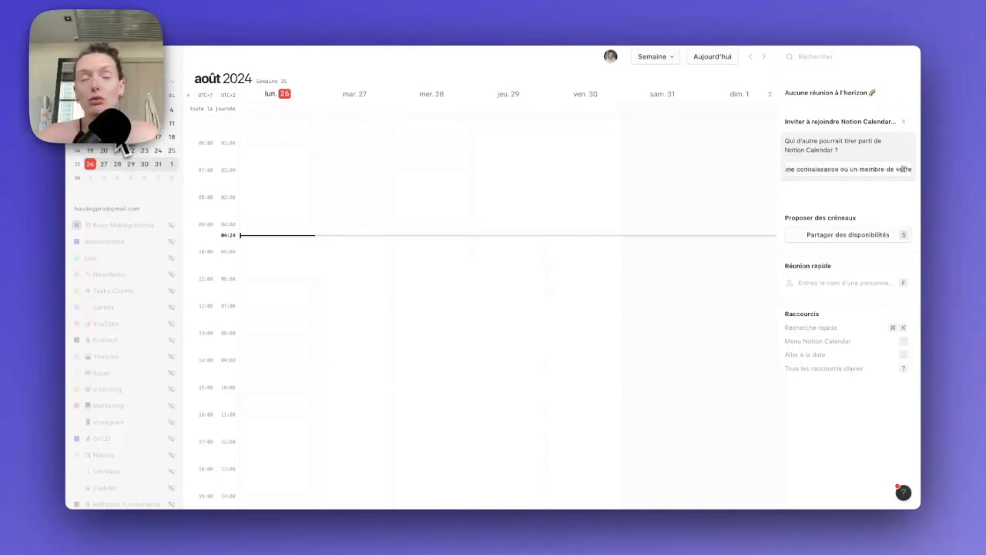
left_click(168, 85)
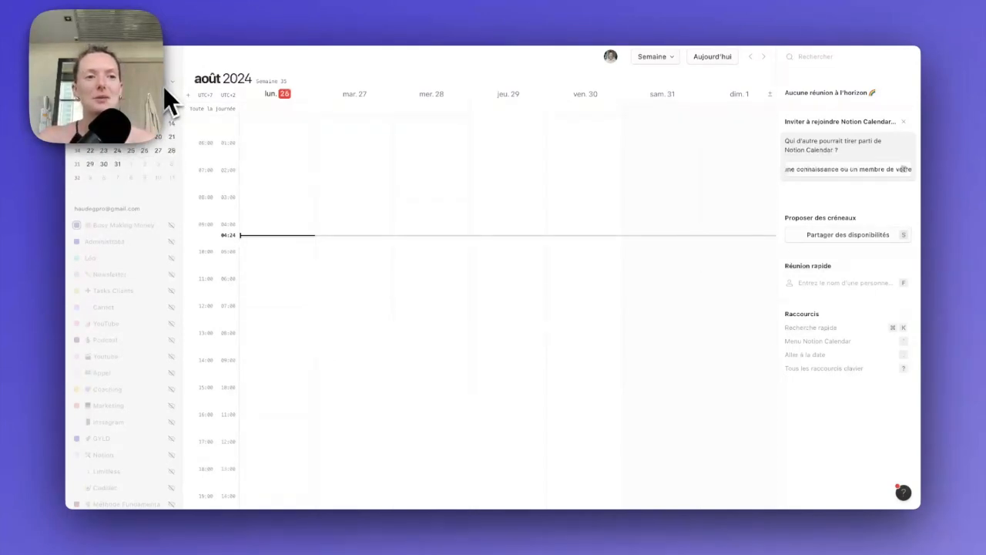
left_click(173, 83)
left_click(173, 82)
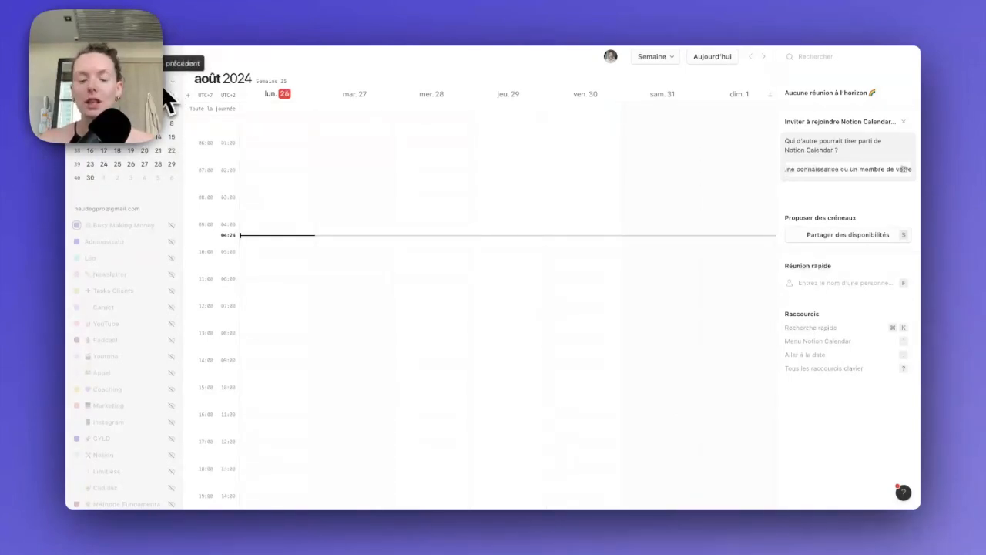
- Collapse and re-expand the Google account's calendar list, and show the Tasks Clients and YouTube calendars before hiding both again
left_click(146, 209)
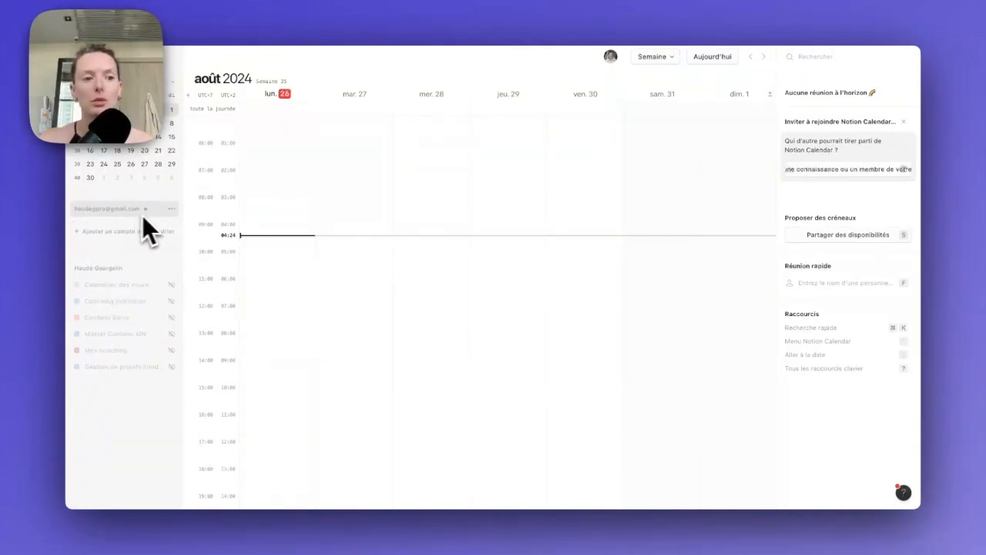
left_click(148, 212)
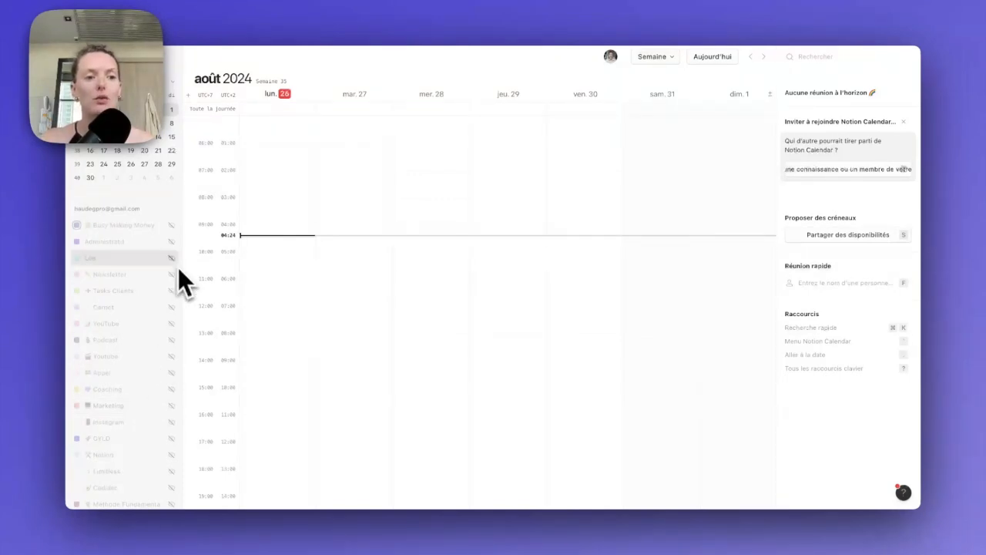
left_click(171, 291)
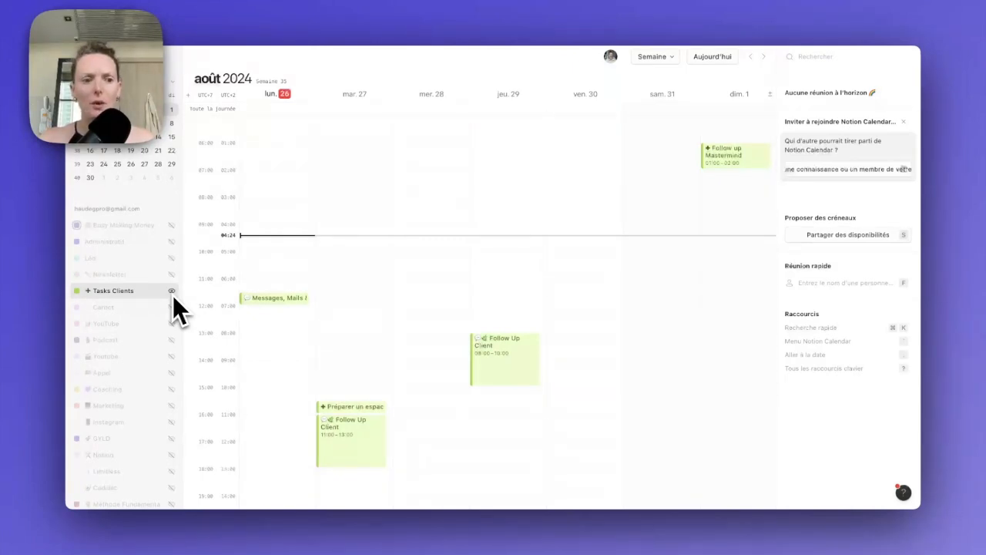
left_click(171, 324)
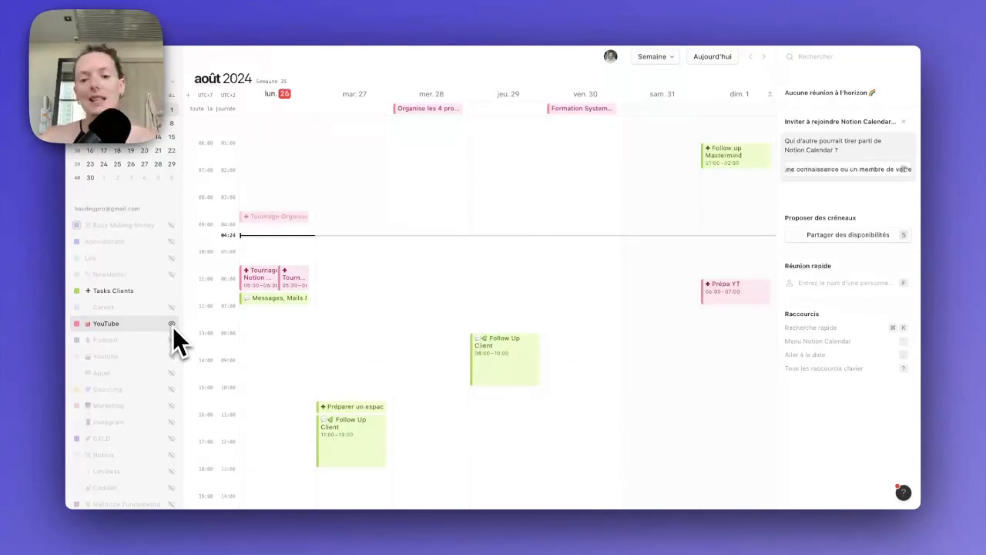
left_click(173, 326)
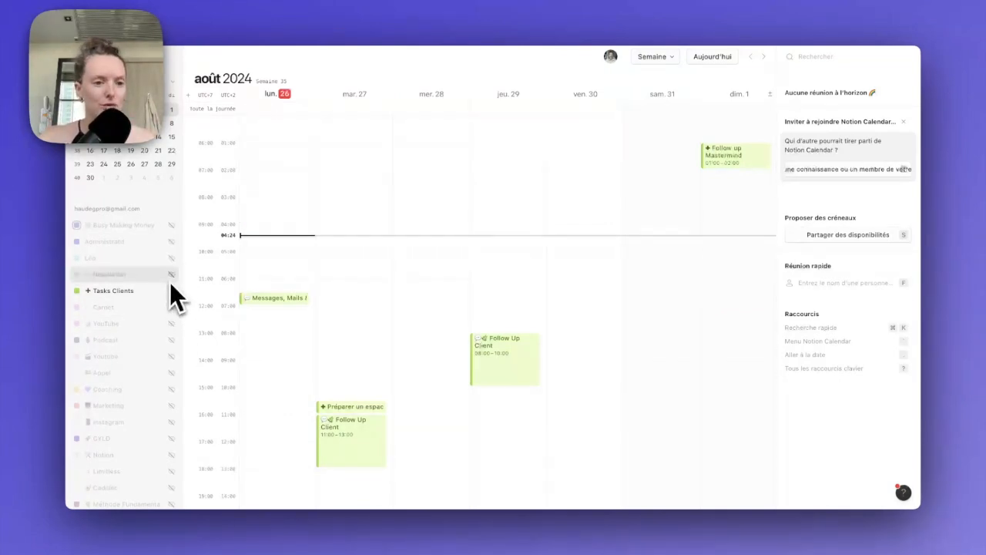
left_click(171, 292)
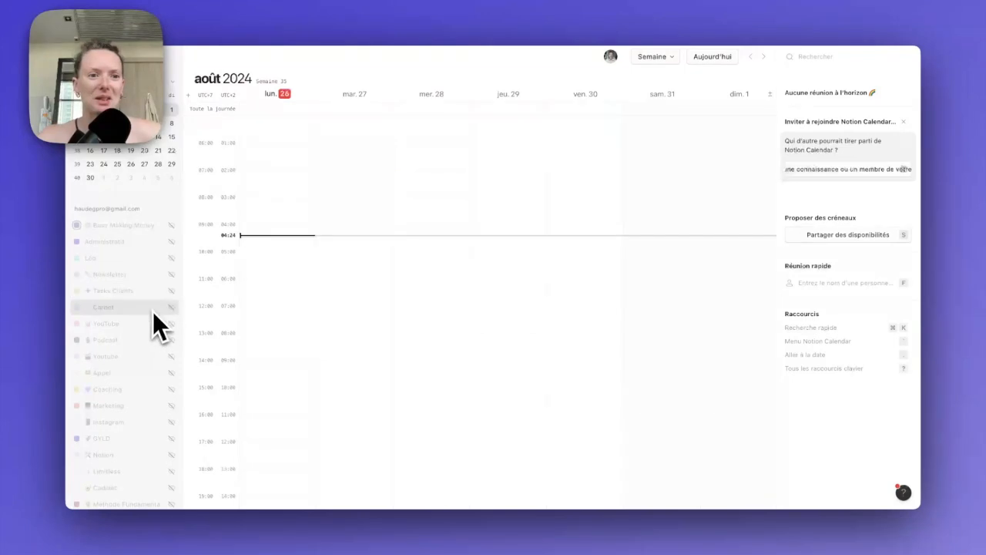
- Look at the settings for adding a Google Agenda account, close them, and expand the Notion workspace's calendar list
scroll(138, 318, "down", 5)
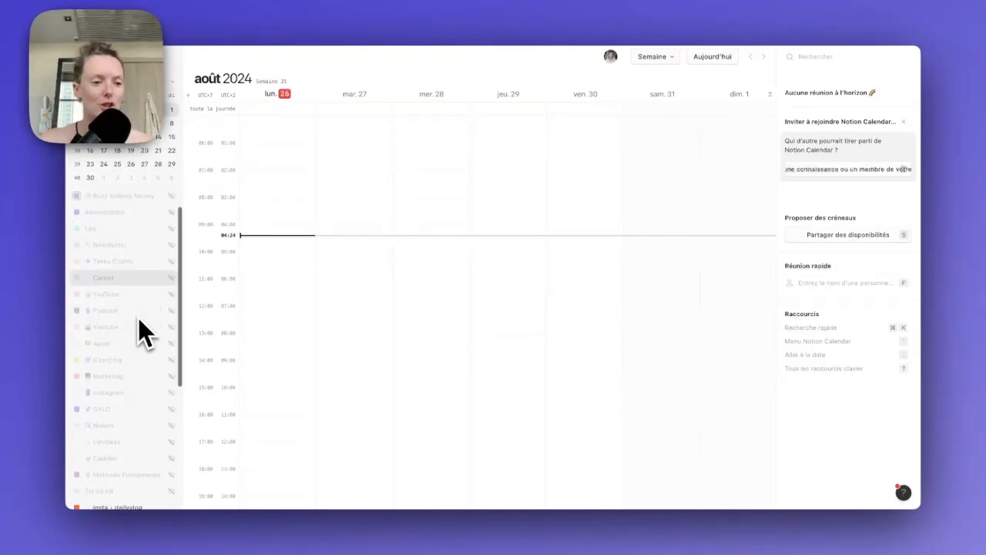
scroll(138, 318, "down", 2)
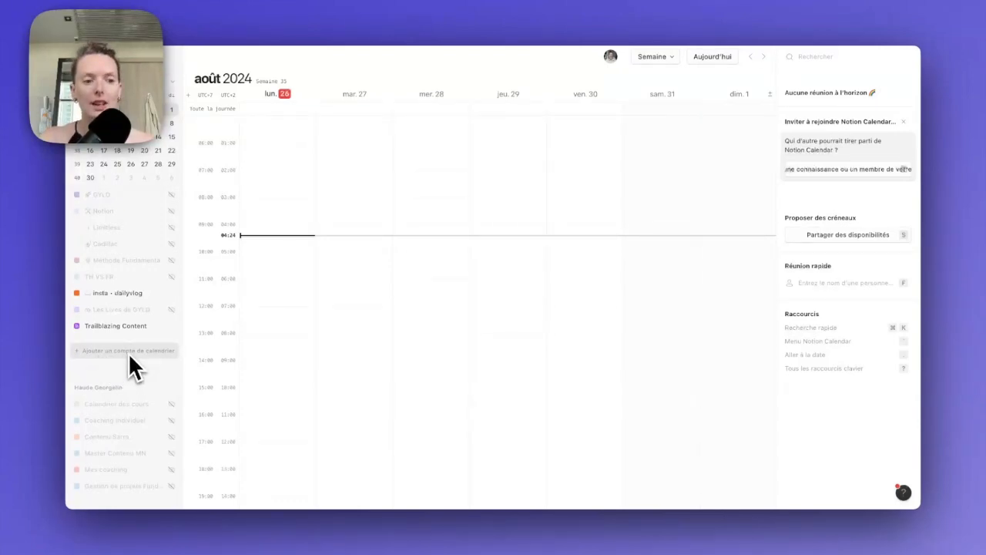
left_click(129, 354)
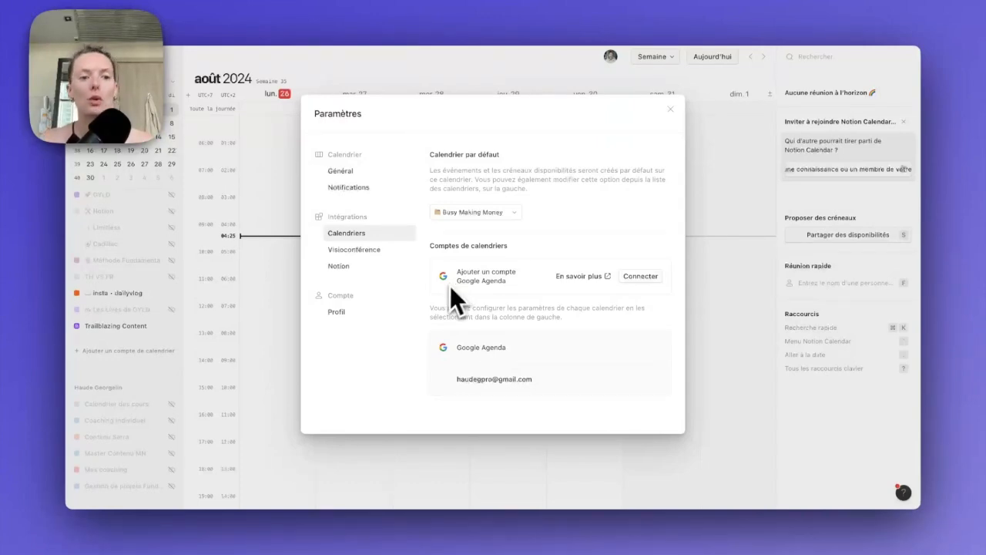
left_click(277, 331)
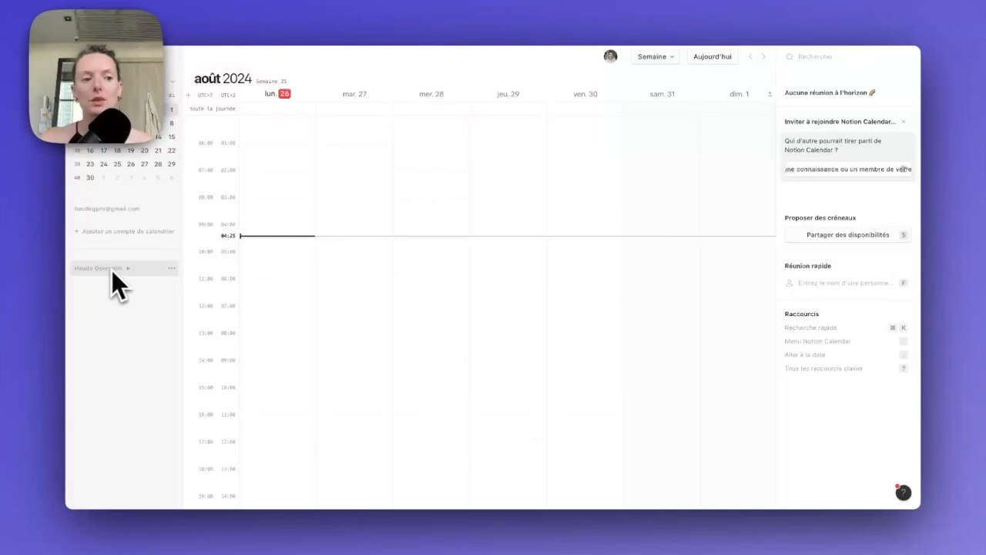
left_click(131, 273)
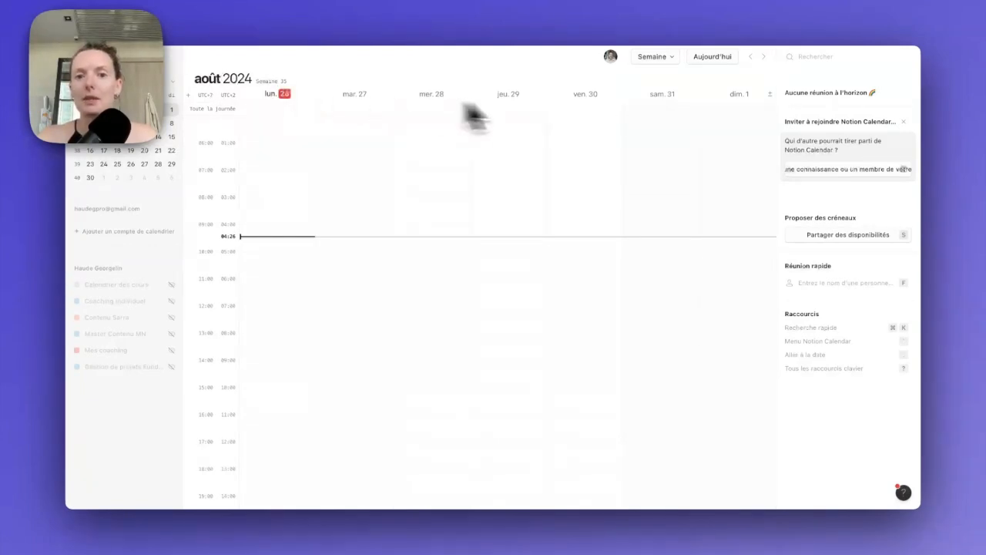
- Display the calendar in day view and return it to week view
left_click(672, 60)
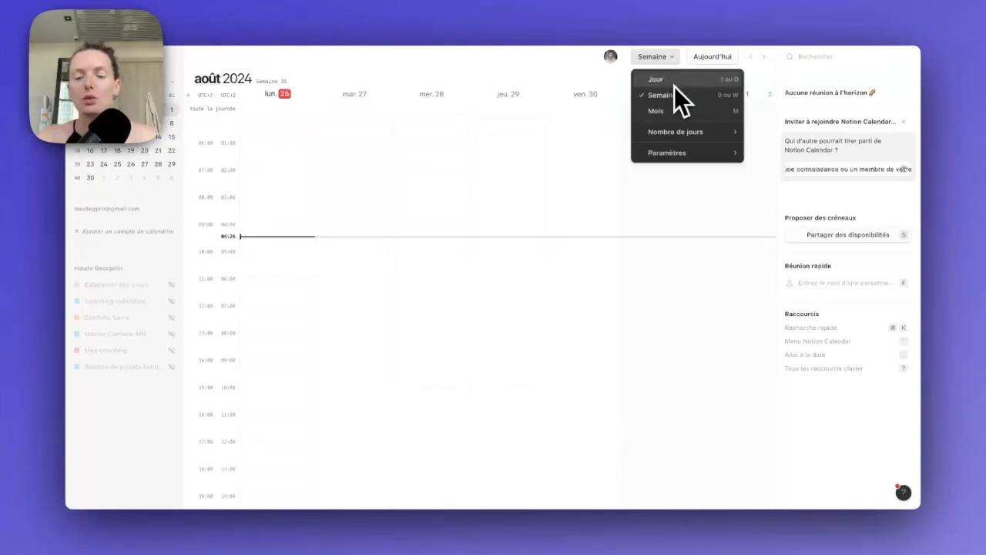
left_click(676, 85)
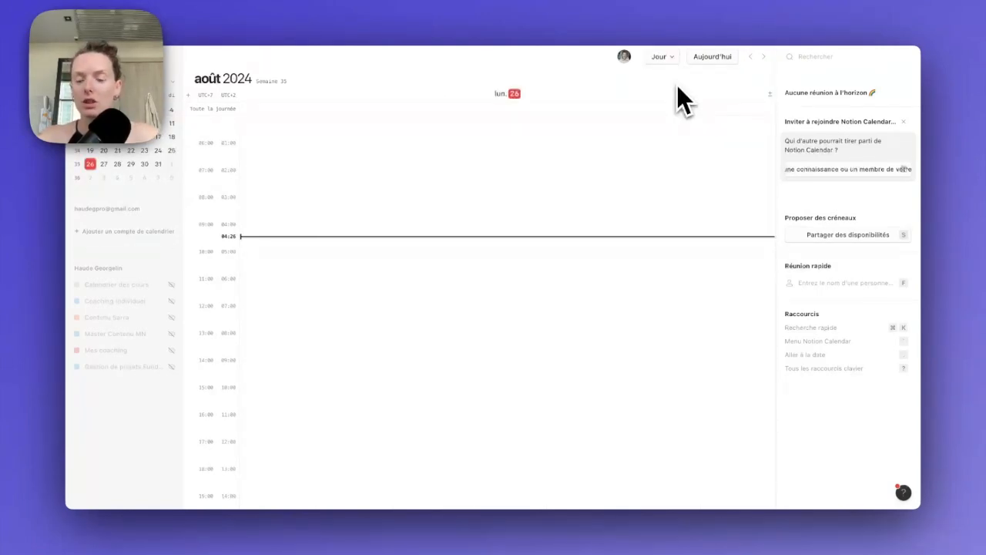
left_click(671, 59)
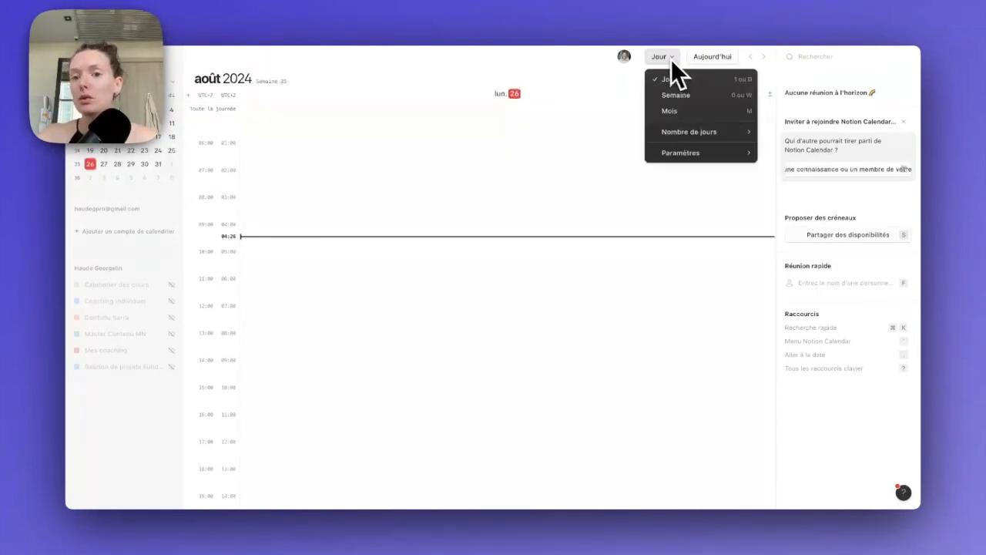
left_click(698, 98)
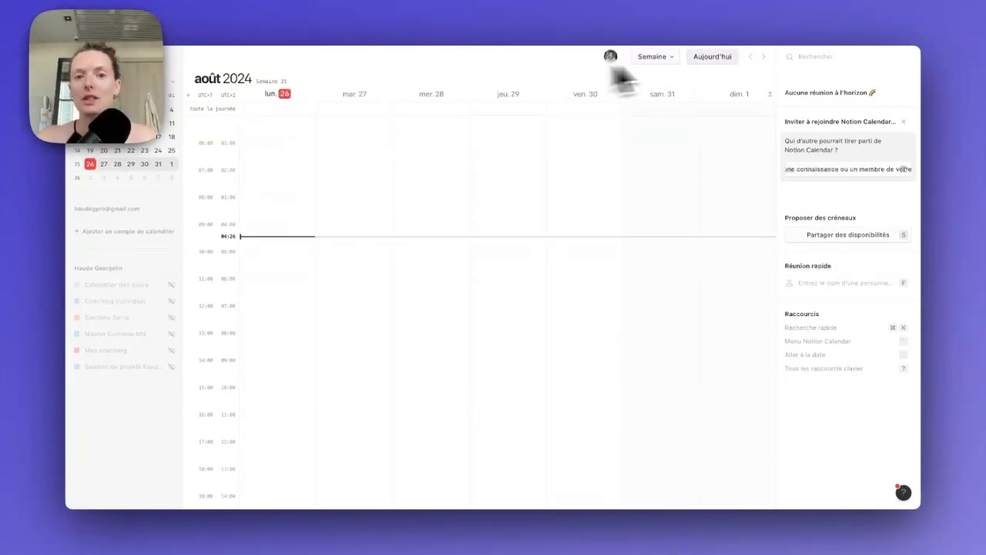
- Display the calendar in month view, and change it to a 2-day view
left_click(675, 62)
left_click(692, 113)
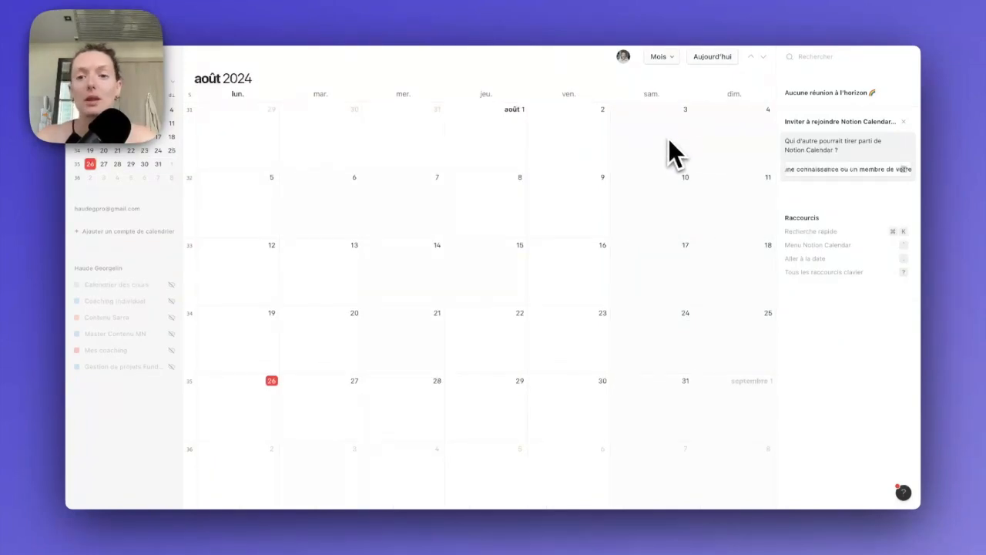
left_click(669, 63)
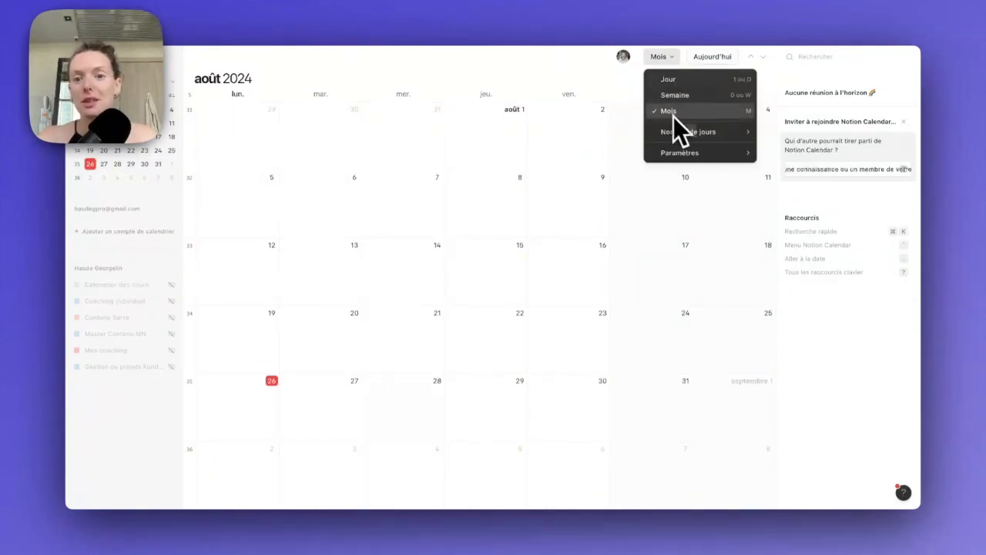
mouse_move(705, 138)
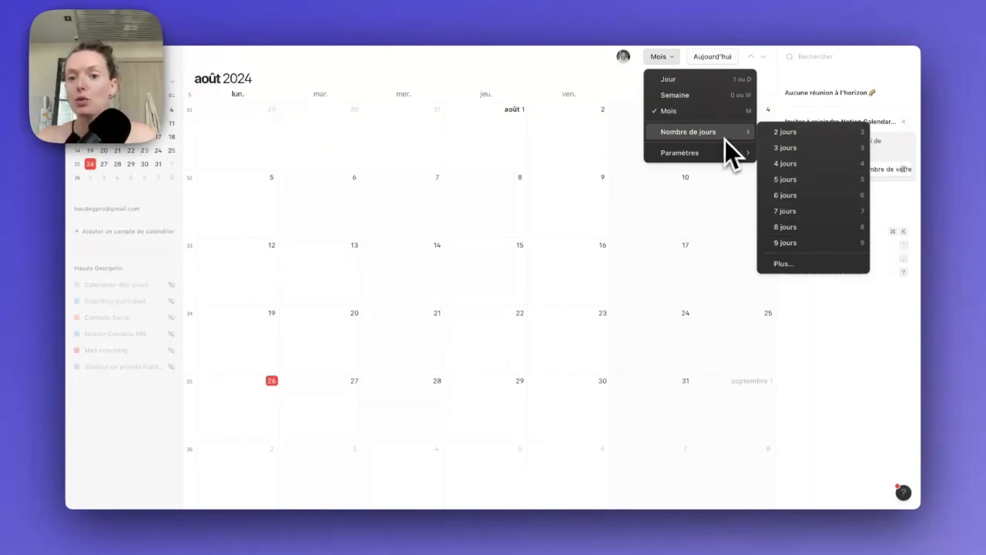
left_click(823, 134)
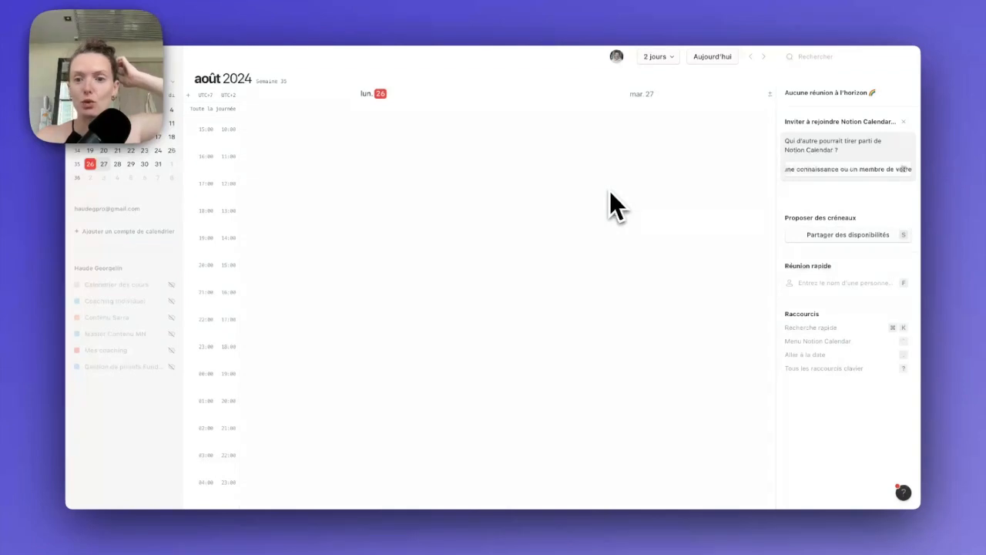
- Set the calendar to display 9 days and return it to week view
left_click(667, 57)
mouse_move(715, 131)
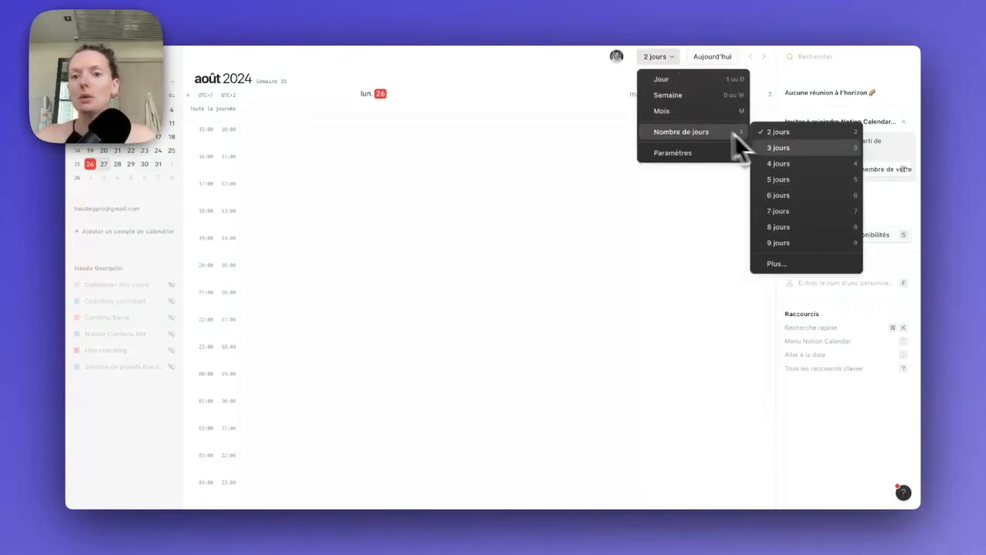
left_click(800, 243)
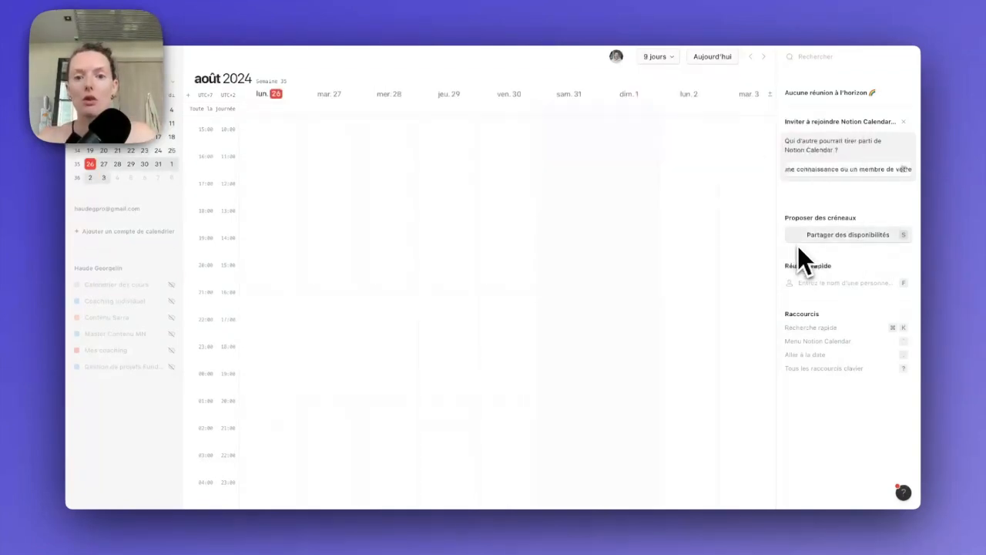
left_click(657, 58)
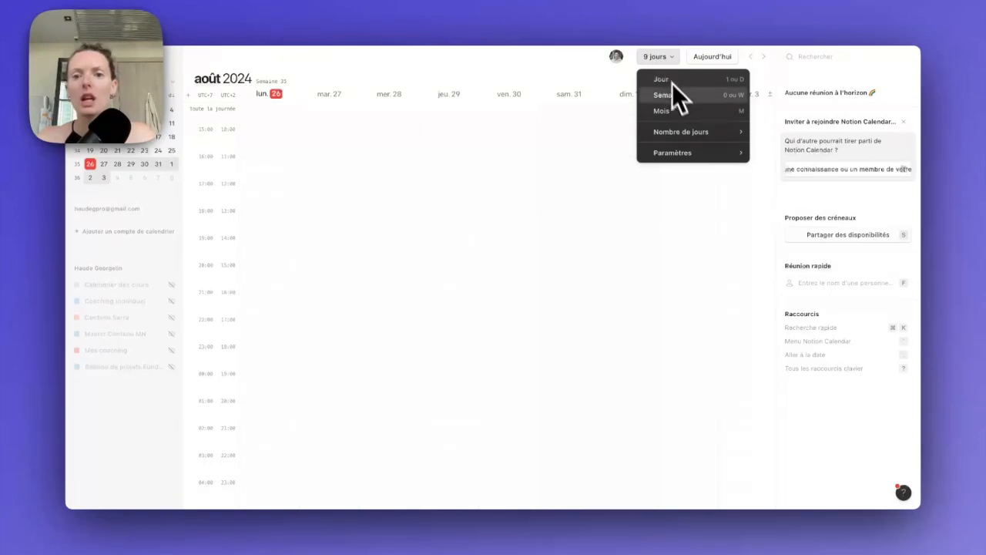
left_click(682, 101)
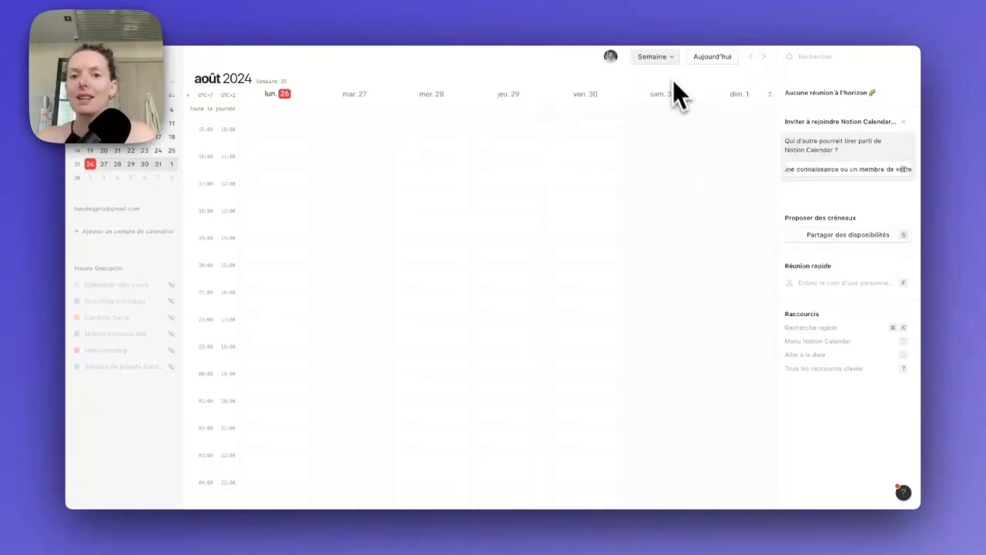
- Turn off week numbers in the calendar's view settings
left_click(666, 63)
mouse_move(667, 133)
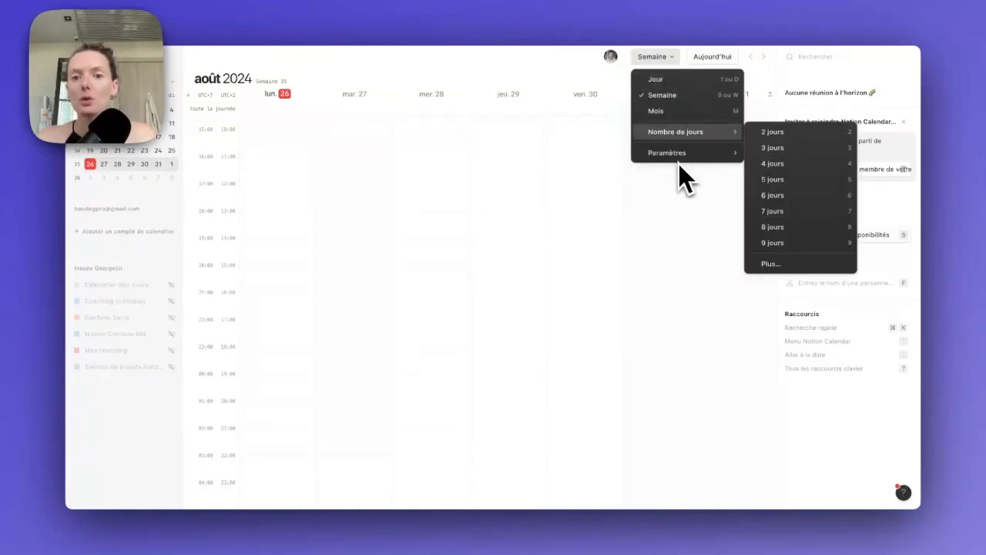
mouse_move(717, 158)
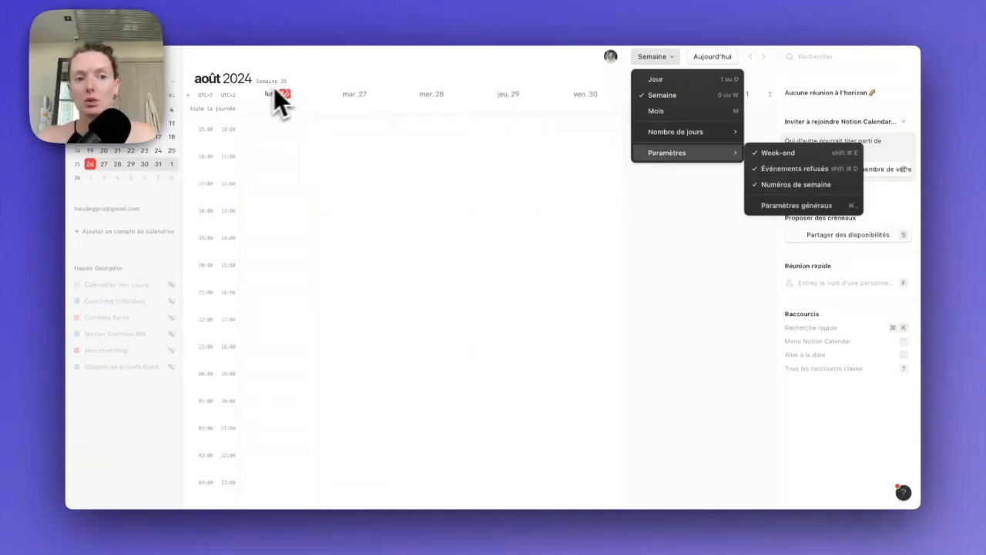
left_click(757, 183)
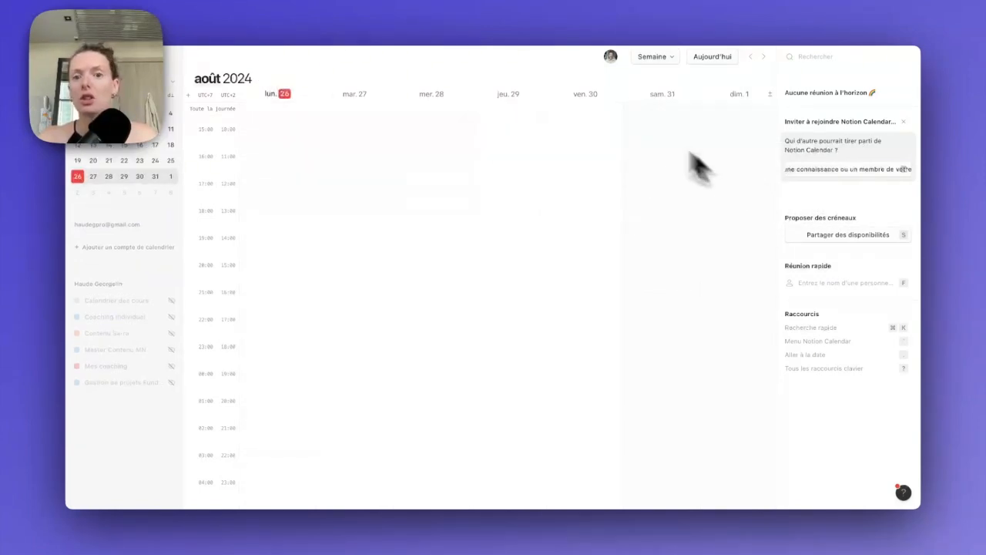
- Examine the general calendar settings for the main view, week start and navigation, and close them
left_click(654, 57)
mouse_move(682, 150)
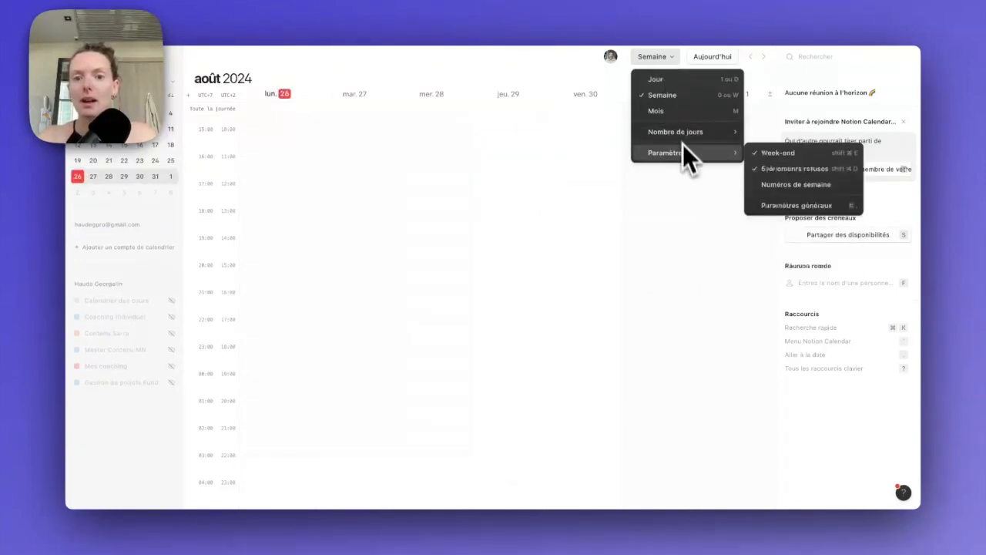
left_click(802, 208)
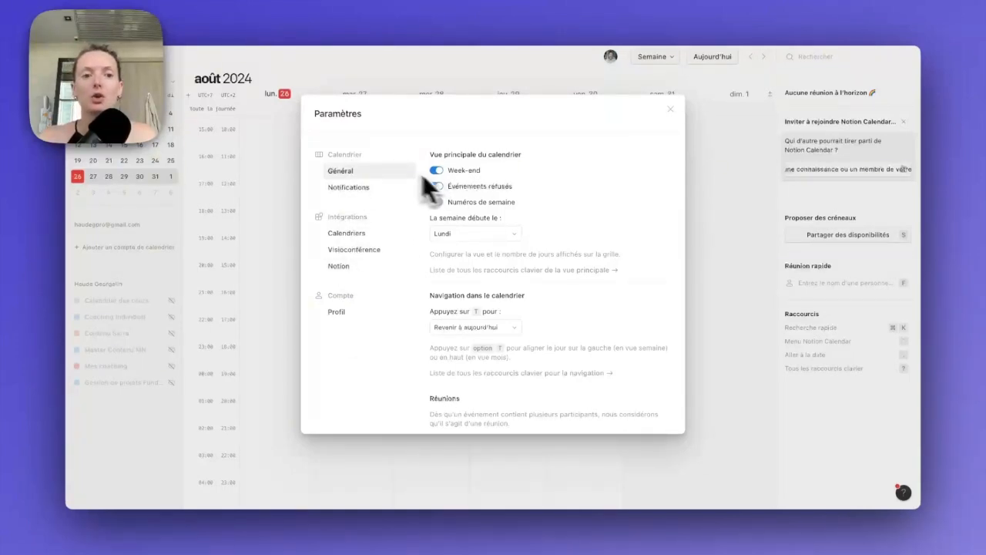
left_click(671, 110)
- Open the management settings of the connected calendar account, review the default calendar and linked accounts, and close them
left_click(671, 58)
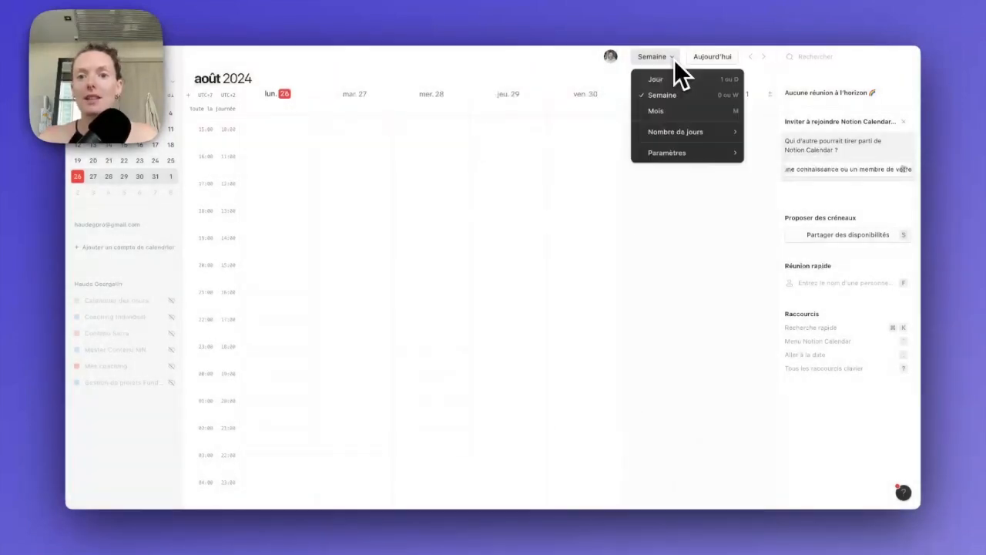
mouse_move(684, 157)
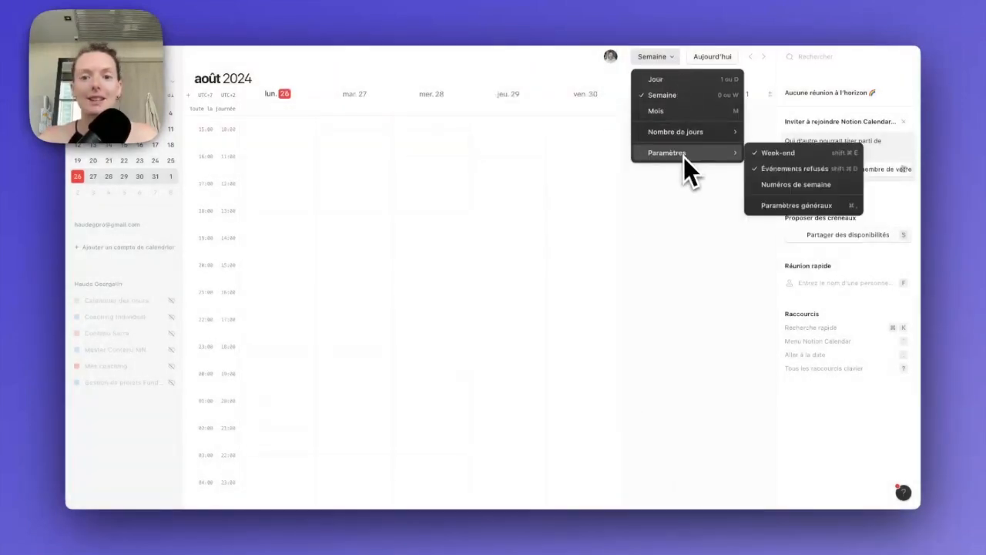
left_click(148, 228)
left_click(171, 226)
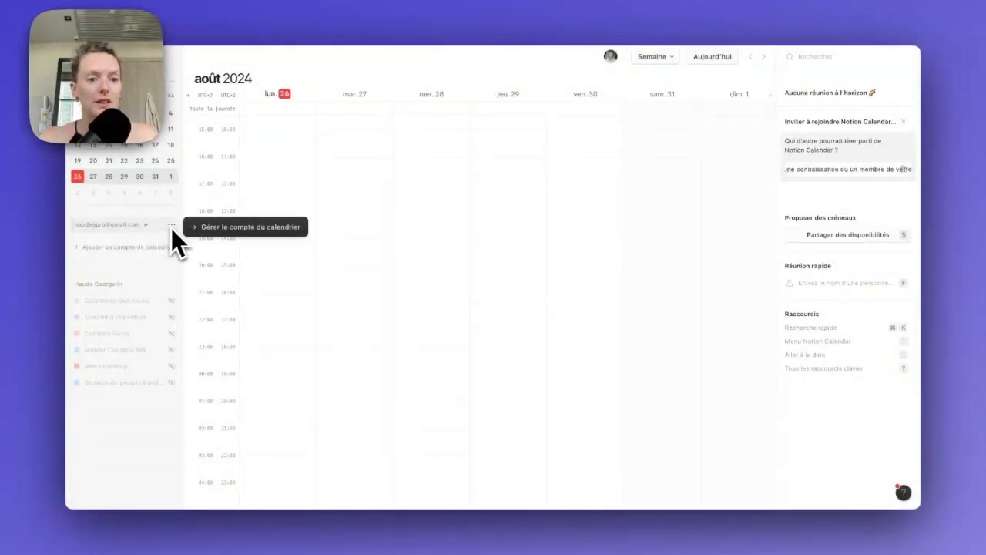
left_click(233, 230)
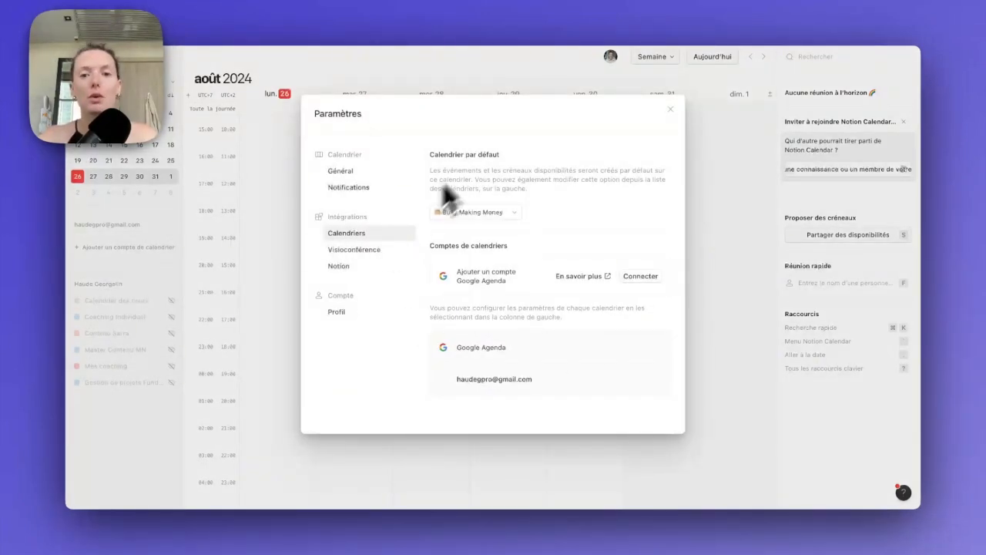
left_click(671, 109)
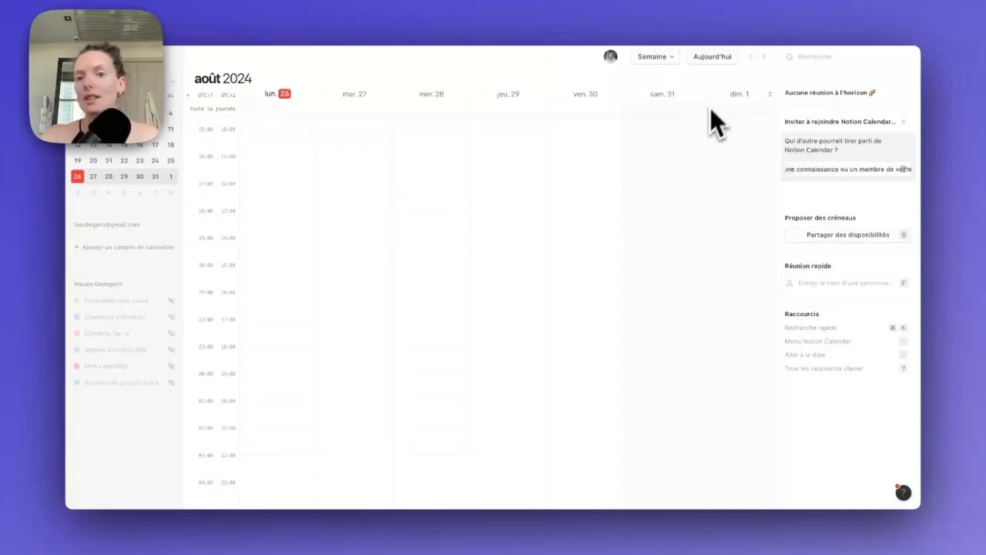
- Jump to 17 October 2024 from the mini calendar, and return to today's week
left_click(715, 58)
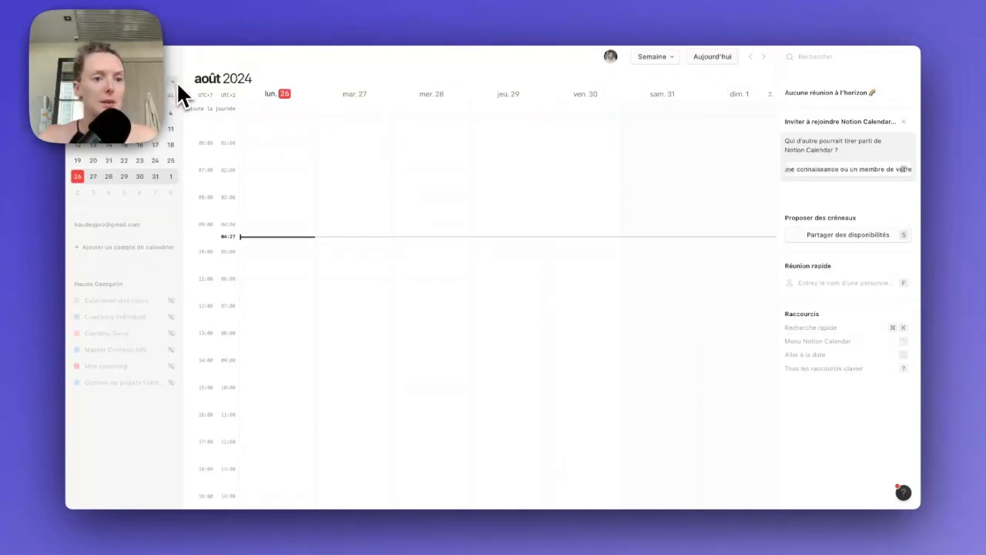
left_click(174, 82)
left_click(173, 82)
left_click(124, 145)
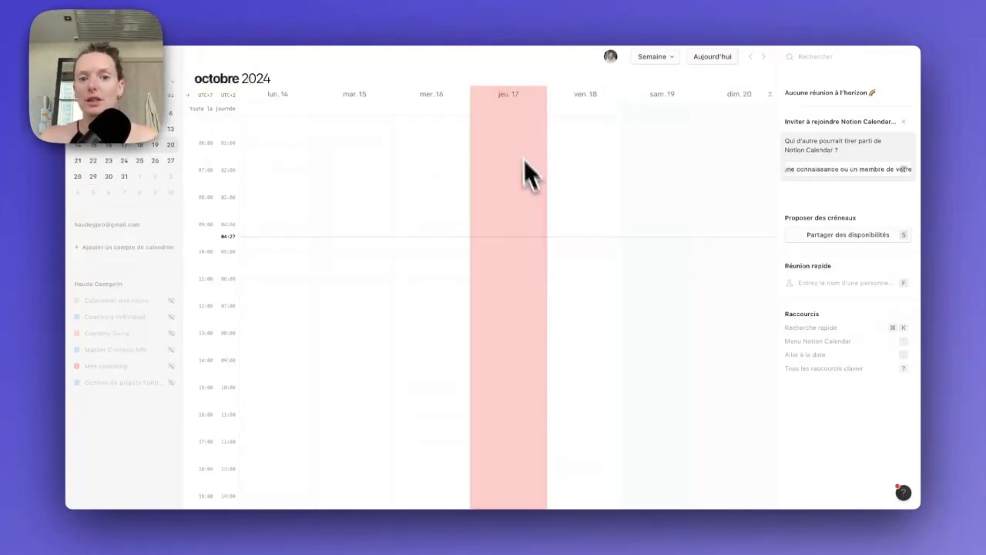
left_click(716, 58)
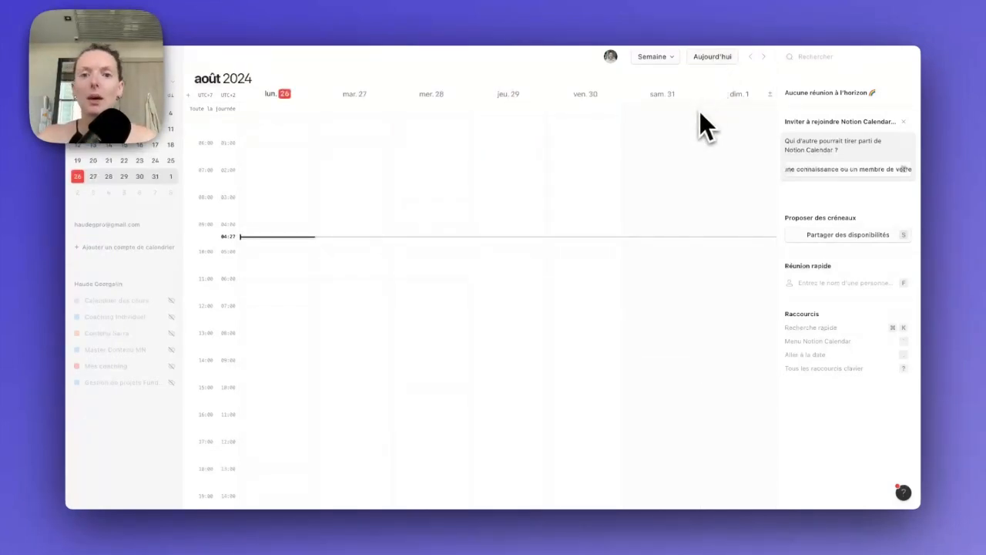
- Move two weeks ahead to the week of 9 September 2024, and go back to the current week
left_click(764, 58)
left_click(765, 58)
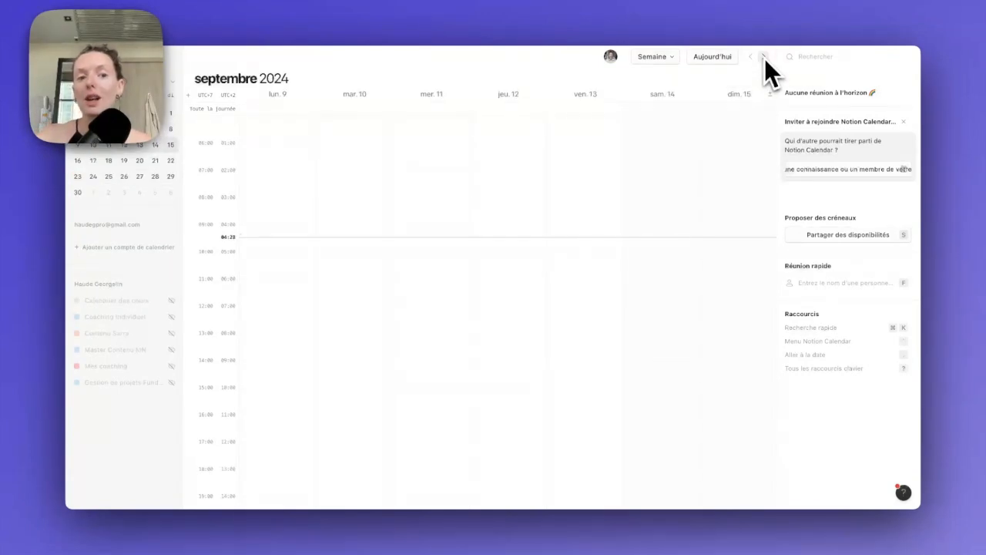
double_click(751, 57)
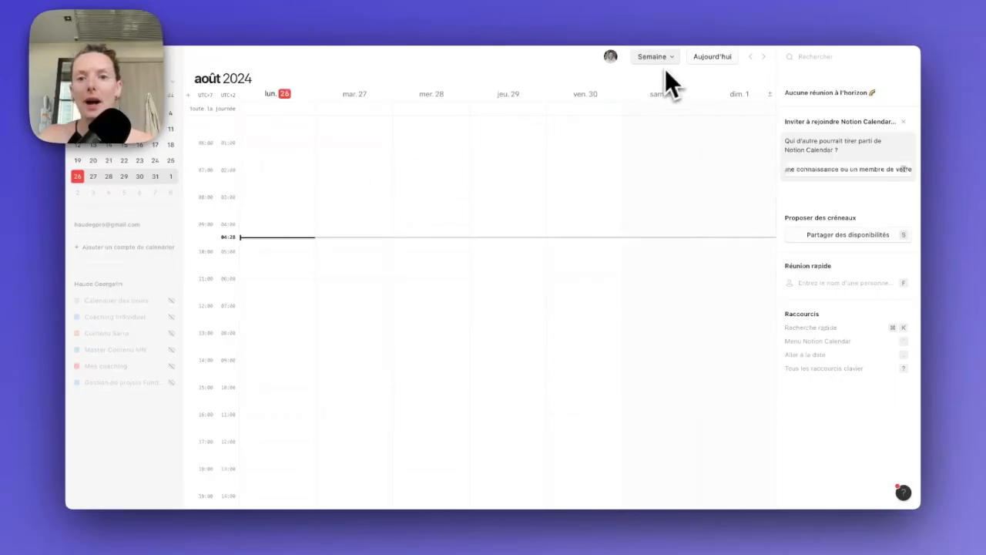
- Turn on week numbers in the general settings for the main calendar view
left_click(668, 59)
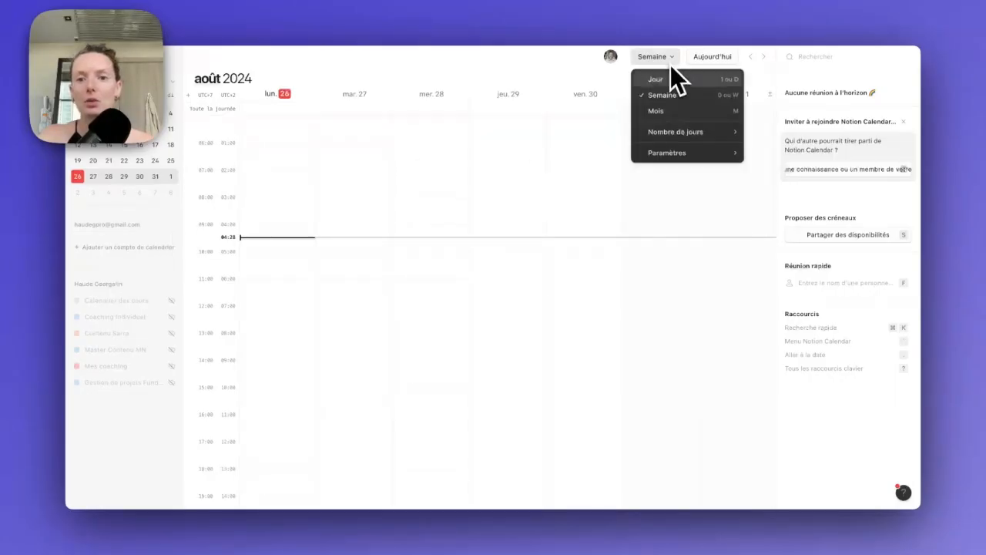
mouse_move(671, 154)
left_click(794, 205)
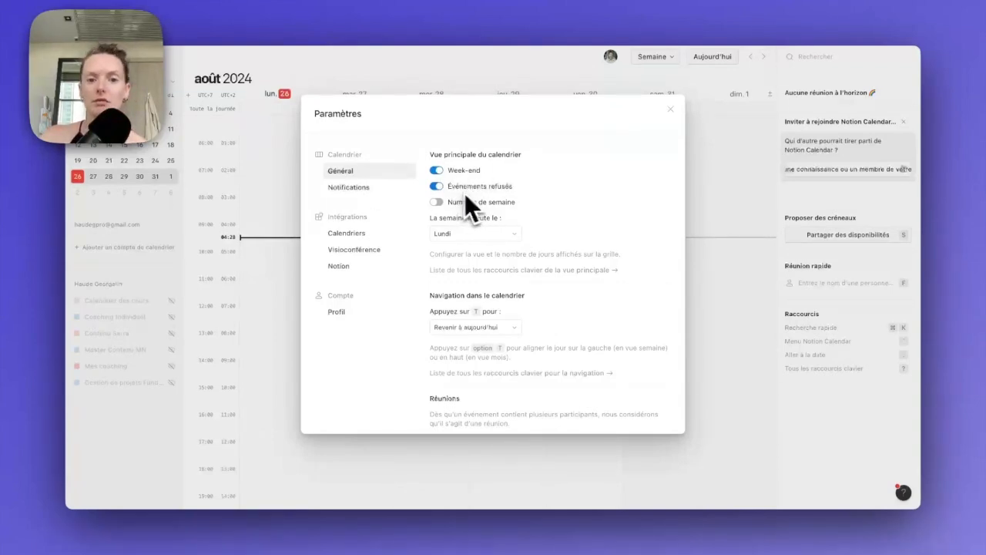
left_click(436, 202)
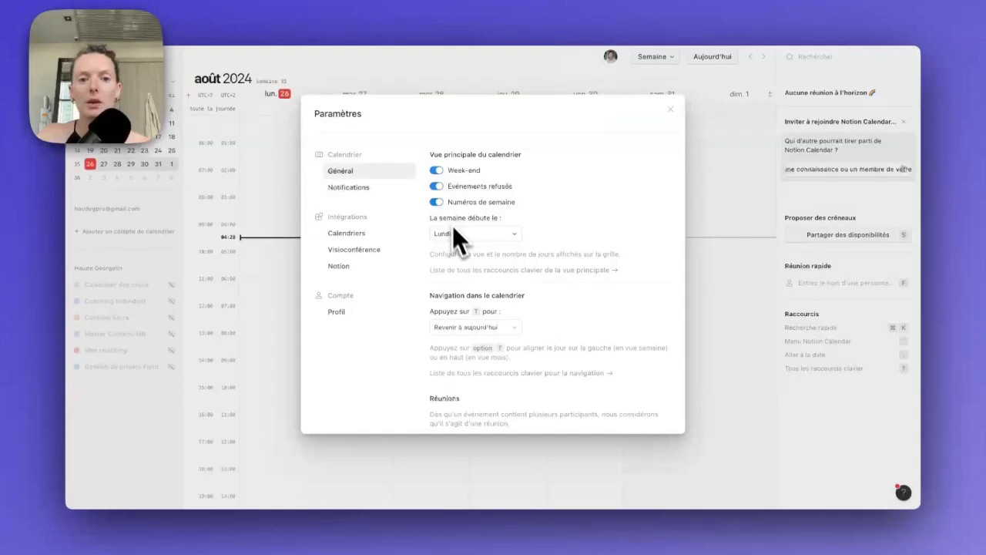
- Review the week start day options, keeping Lundi, and open the list of keyboard shortcuts for the main view
left_click(481, 234)
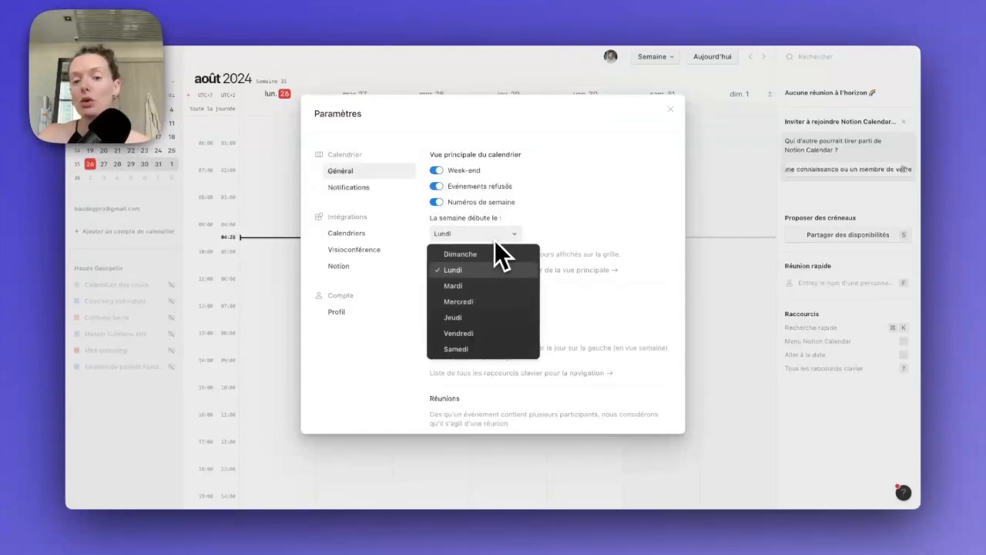
left_click(483, 254)
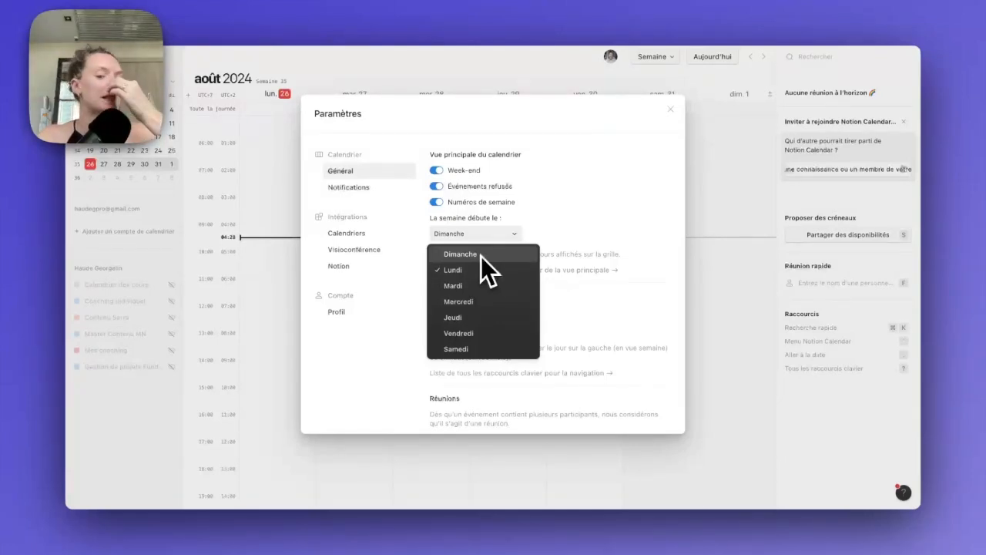
left_click(570, 231)
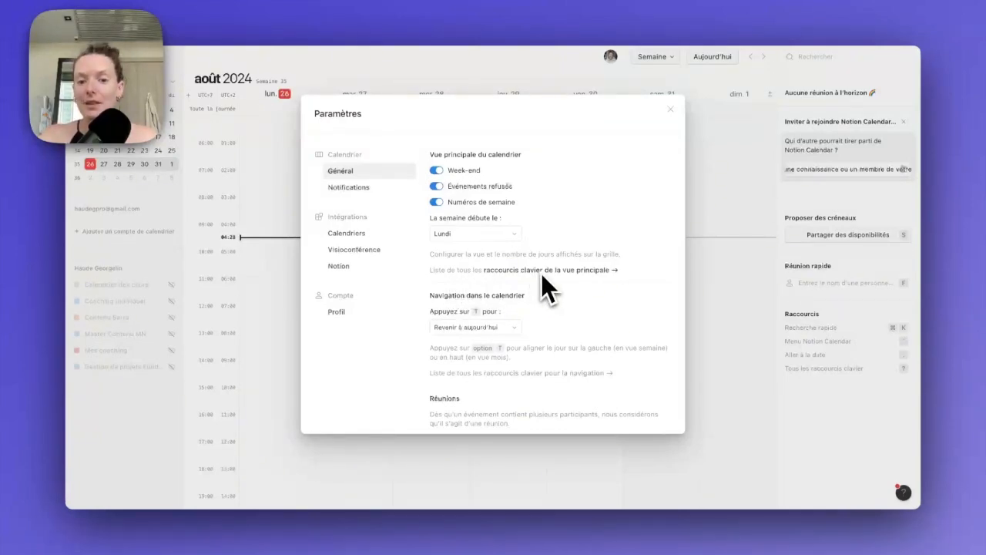
left_click(569, 273)
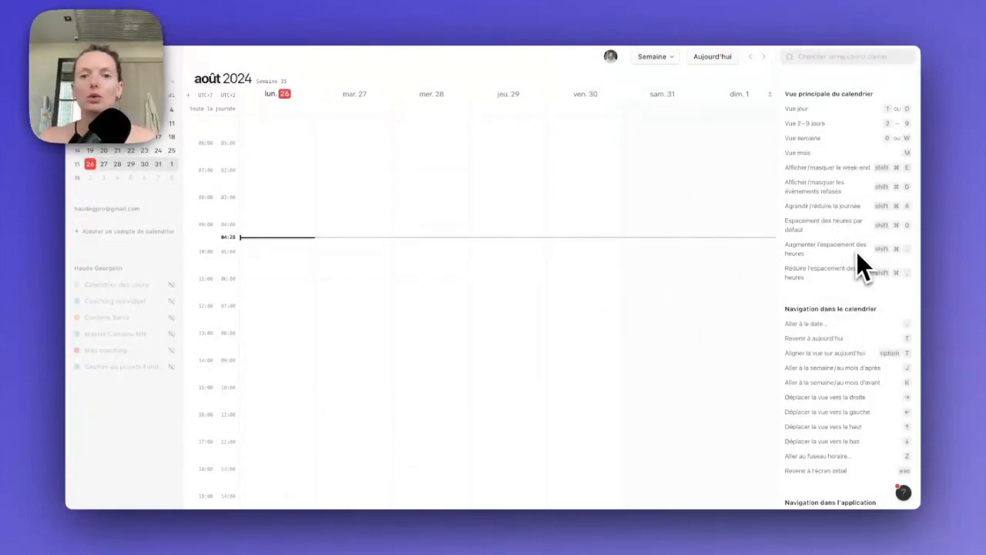
- Reopen the general settings and examine the options for navigation, meetings, language, time format, time zones, location and theme
left_click(661, 57)
mouse_move(688, 153)
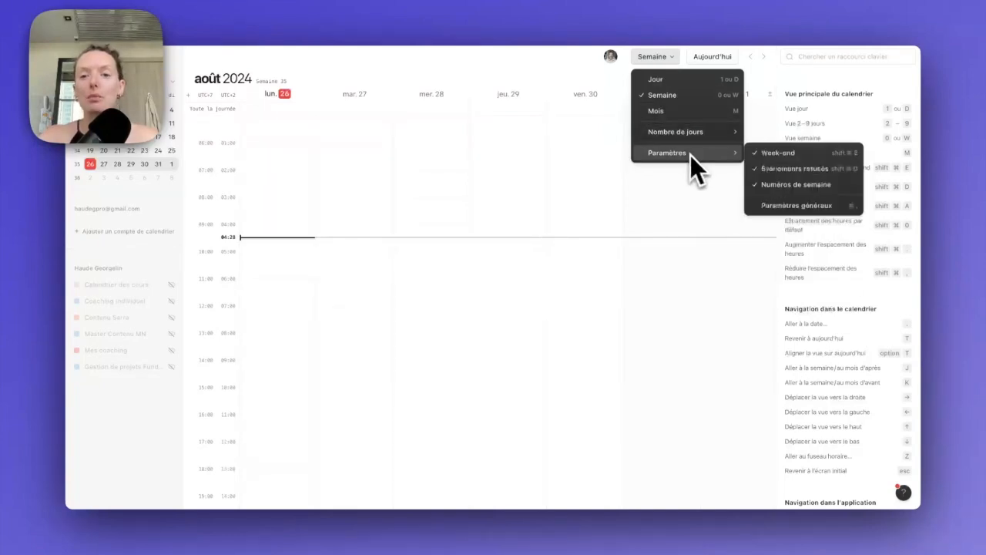
left_click(790, 206)
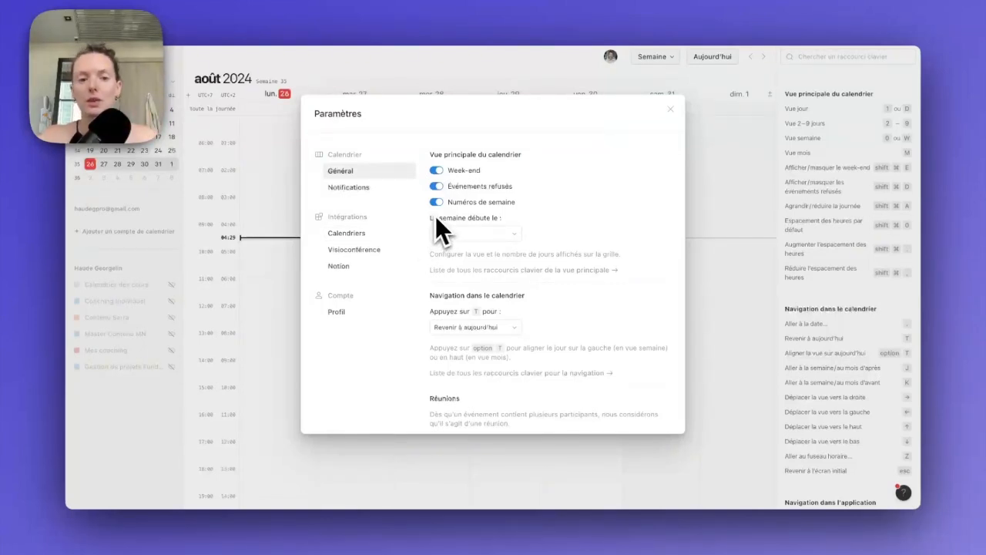
scroll(440, 270, "down", 3)
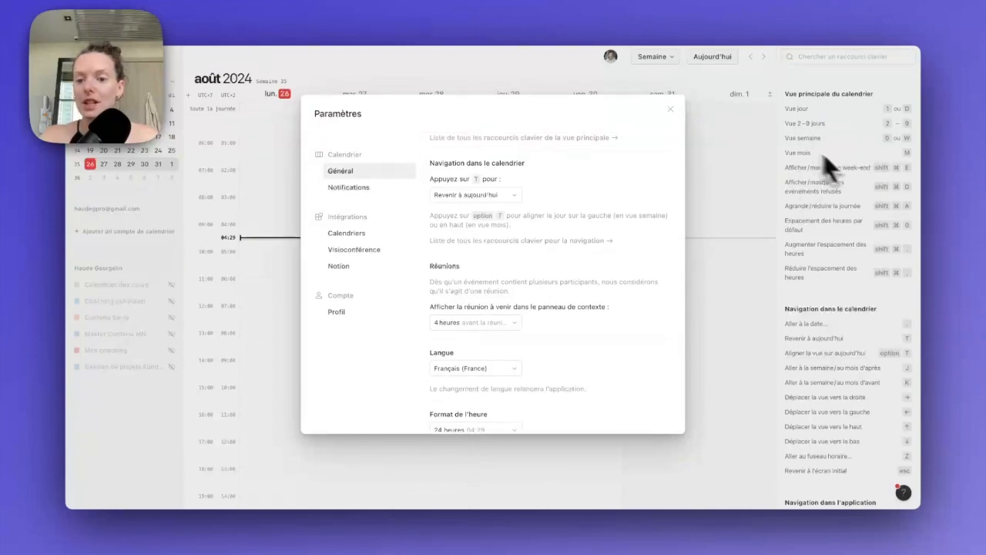
scroll(575, 328, "down", 3)
scroll(547, 327, "down", 2)
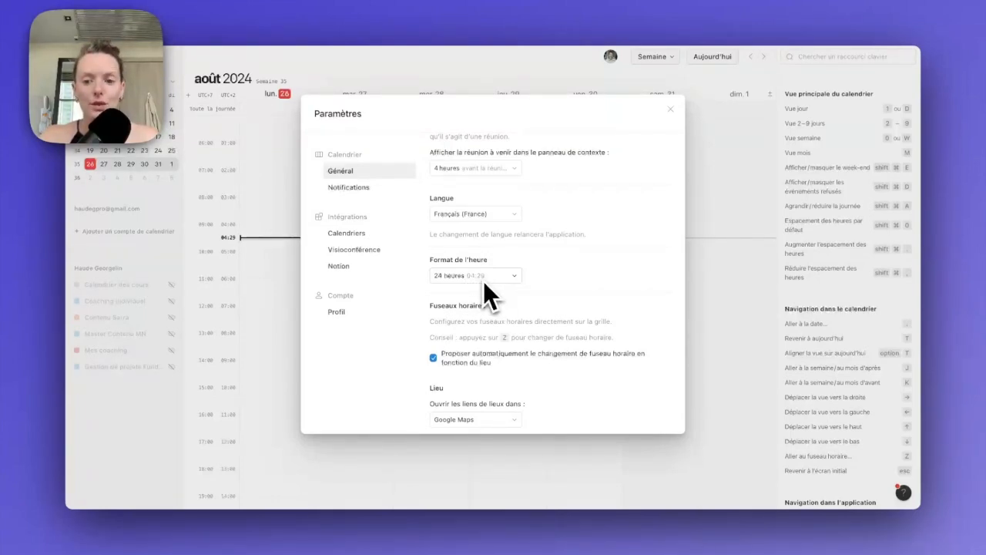
scroll(493, 280, "down", 3)
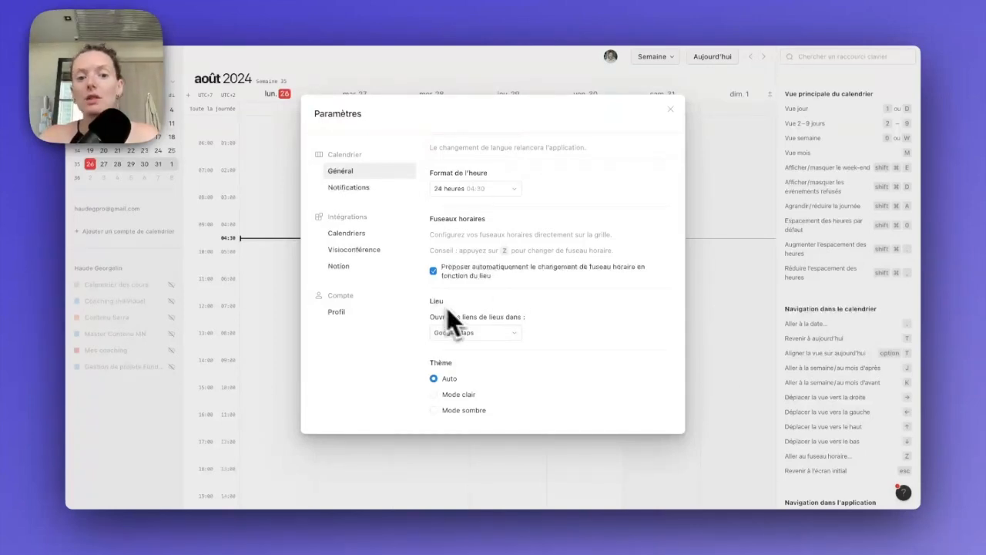
- Review the apps available for opening location links, keeping Google Maps
left_click(516, 334)
left_click(503, 369)
left_click(572, 339)
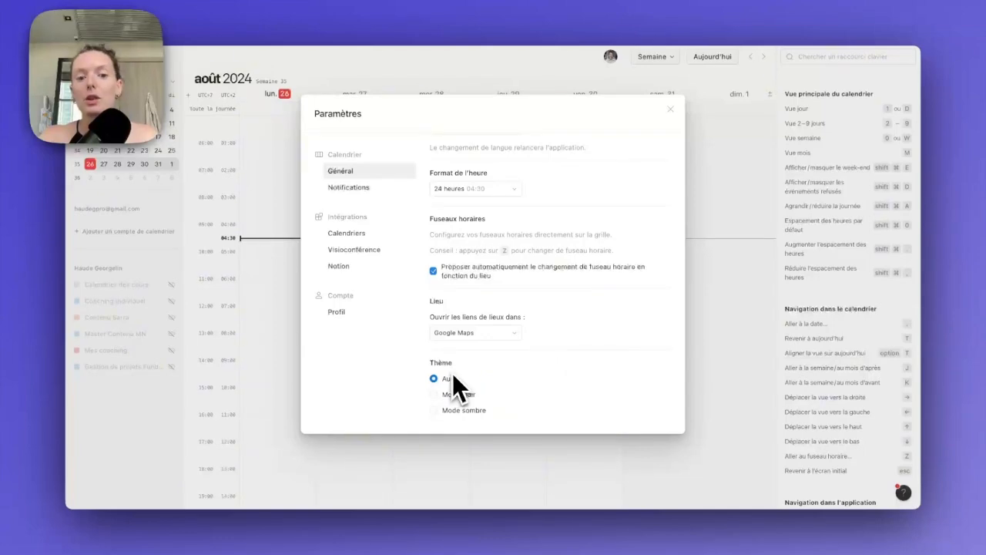
- Preview the light theme and the dark theme, and set the theme back to Auto
left_click(455, 396)
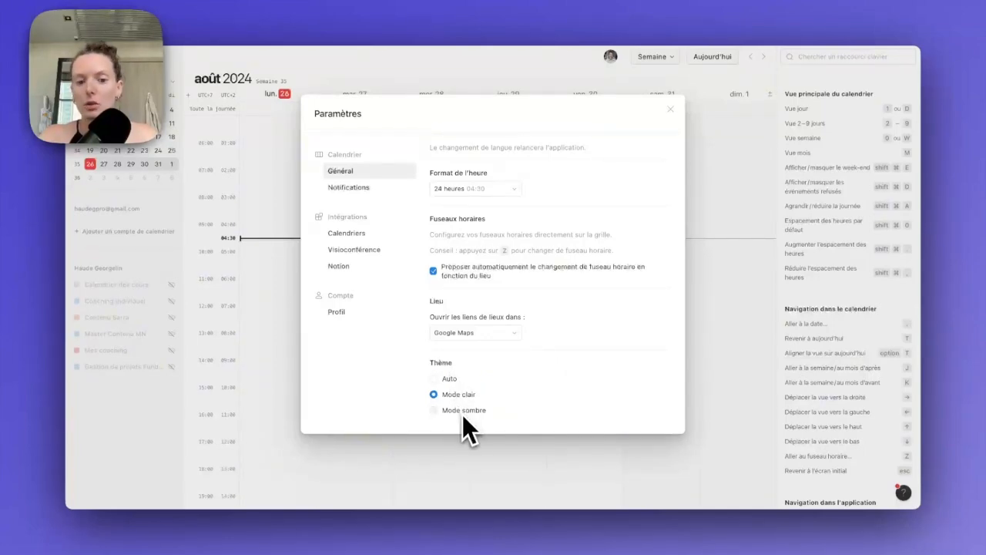
left_click(458, 411)
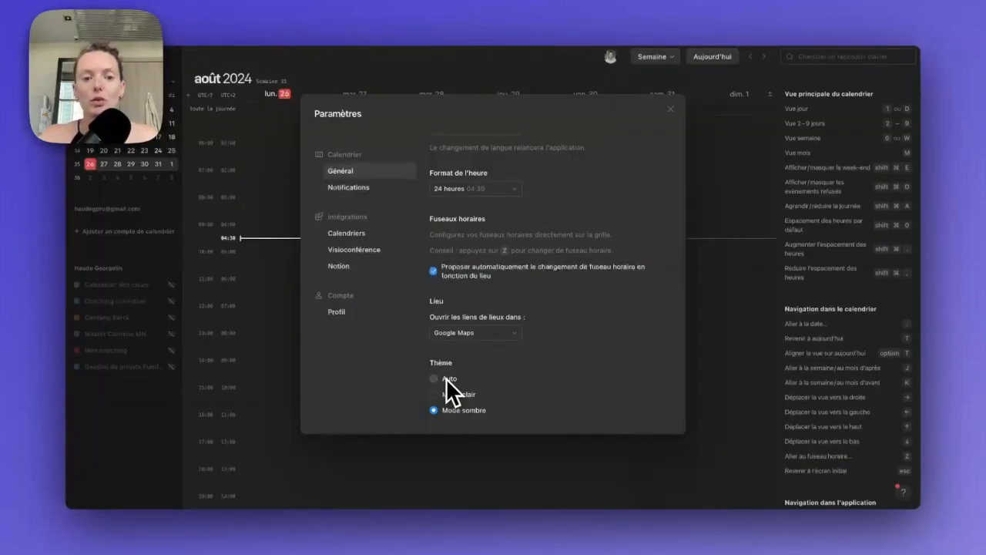
left_click(450, 380)
- Review the notification settings and the calendar integration settings, and close the settings
left_click(385, 191)
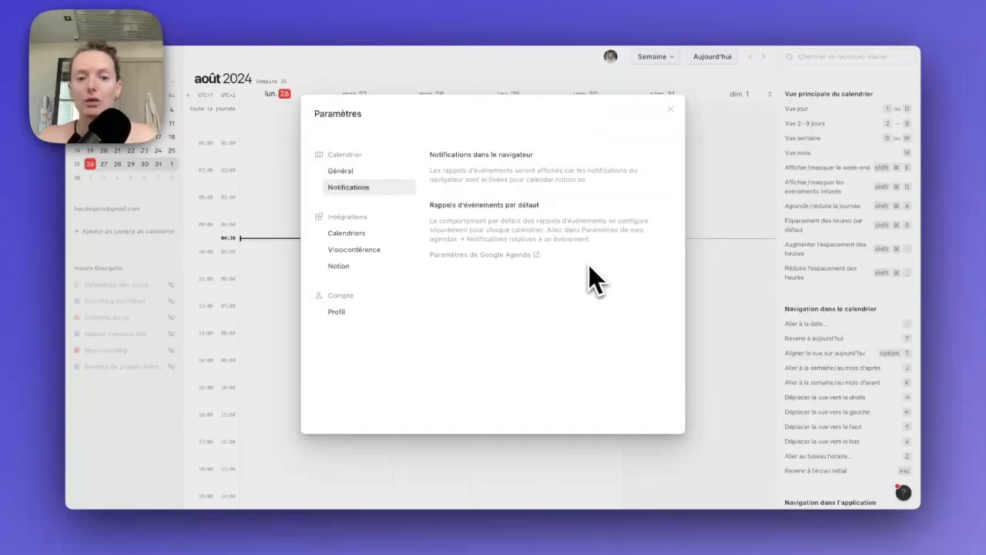
left_click(360, 235)
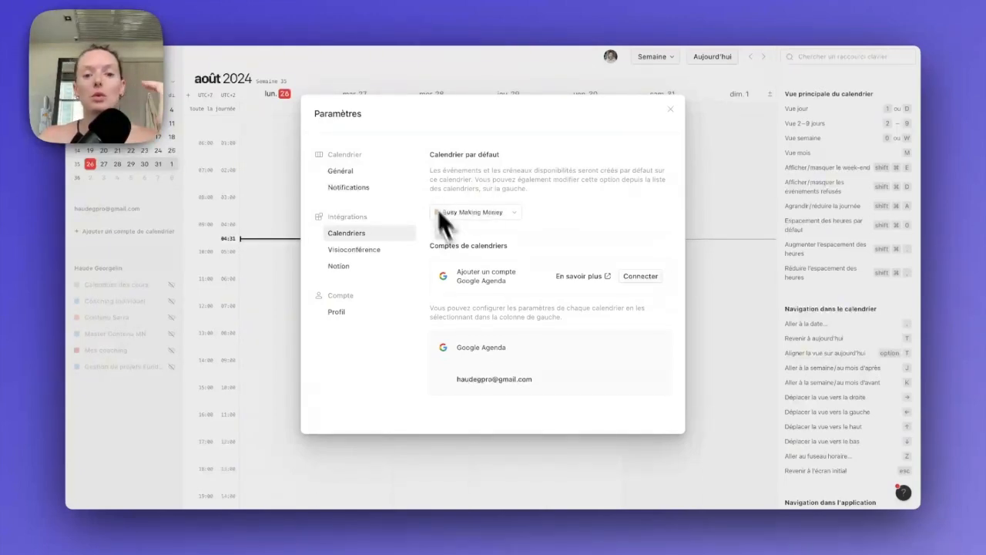
left_click(670, 109)
- Start a new event on Friday 30 August from 02:00 to 03:00, view the calendars it can belong to, and discard it
left_click(592, 183)
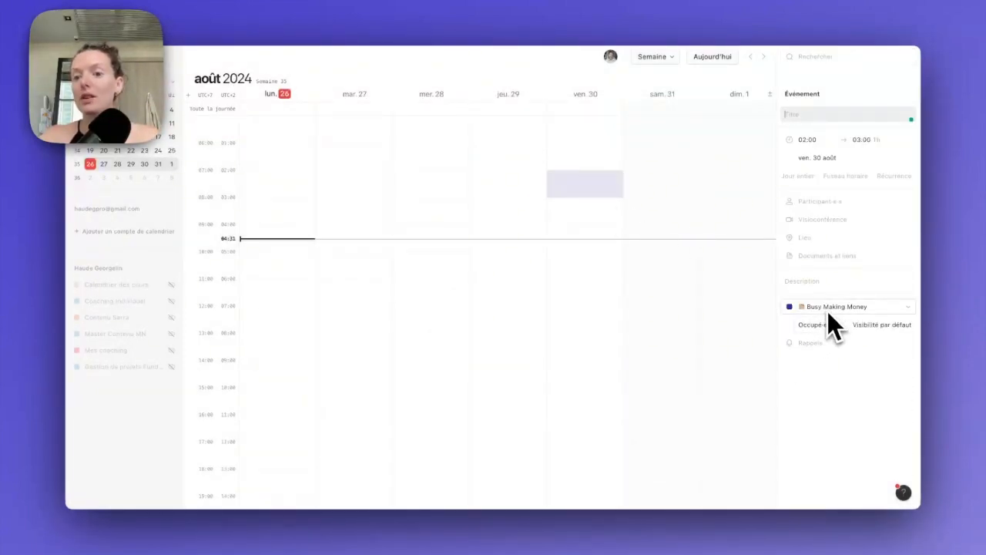
left_click(862, 313)
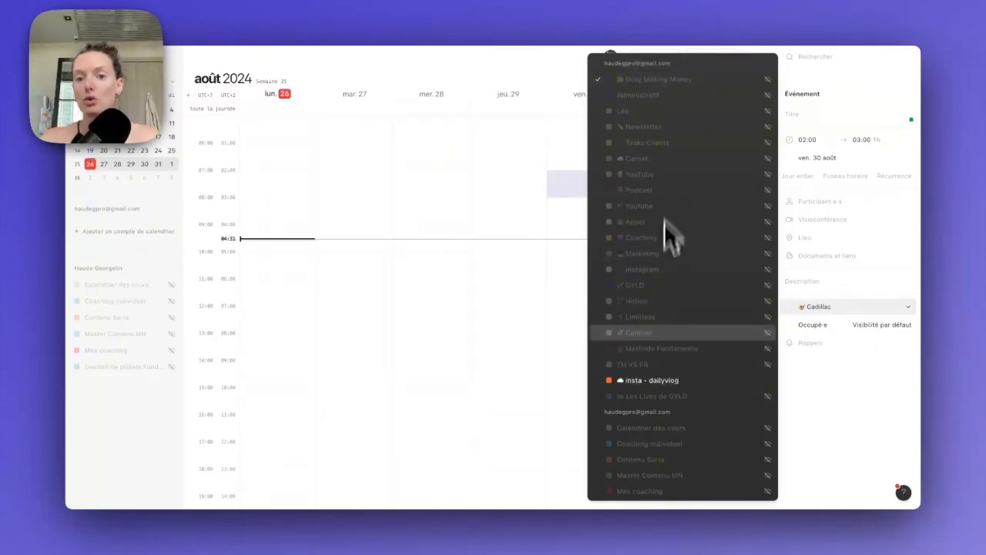
left_click(516, 327)
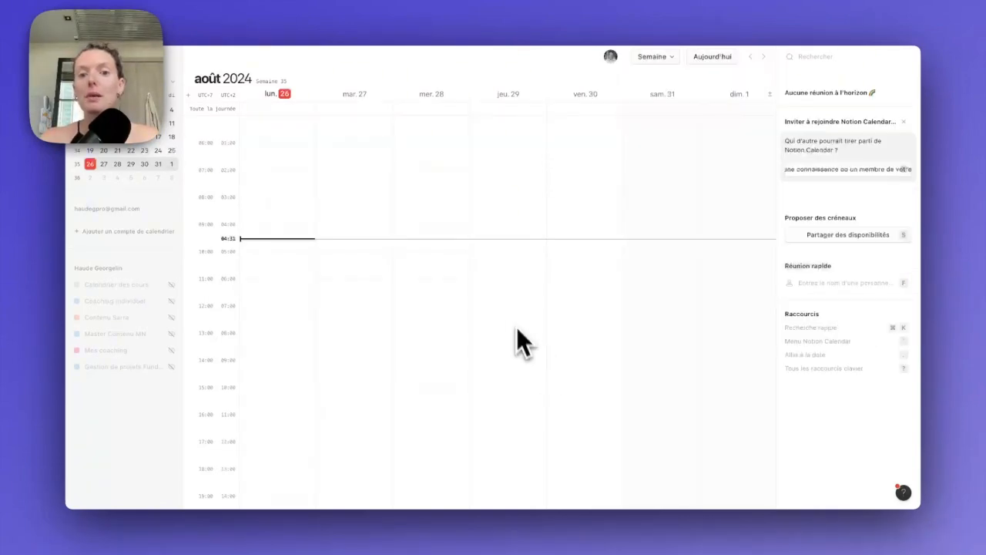
- Open the video conferencing settings and review the default application options, keeping Google Meet
left_click(661, 57)
mouse_move(677, 155)
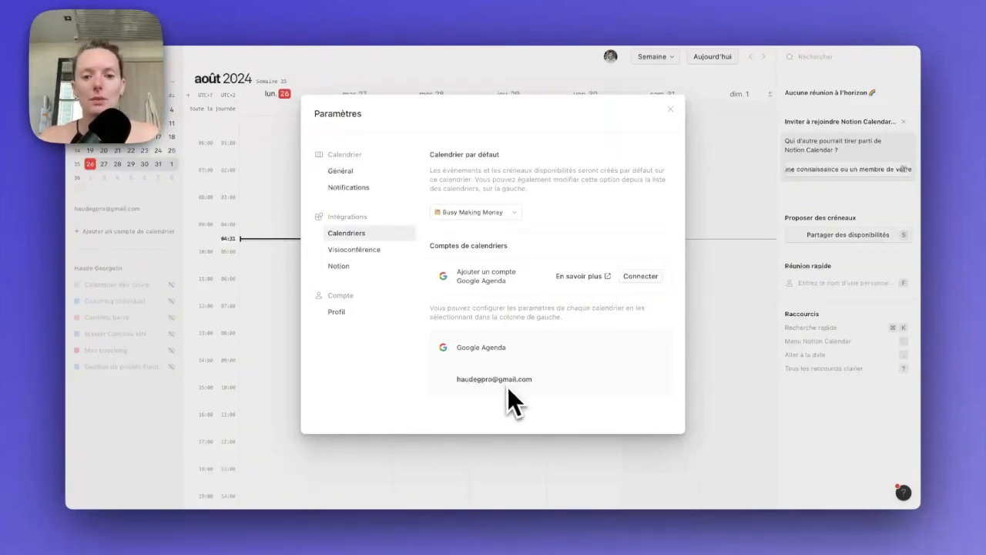
left_click(369, 250)
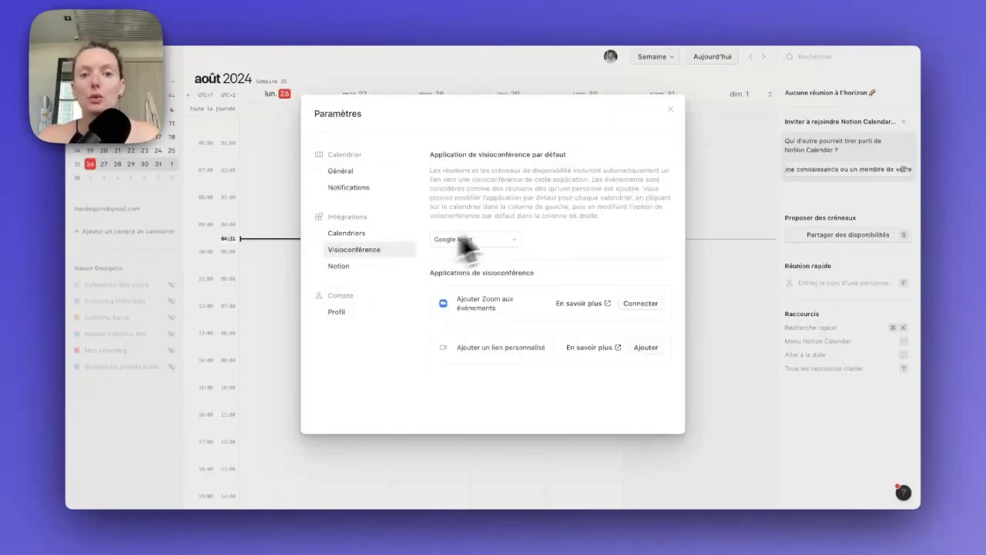
left_click(502, 240)
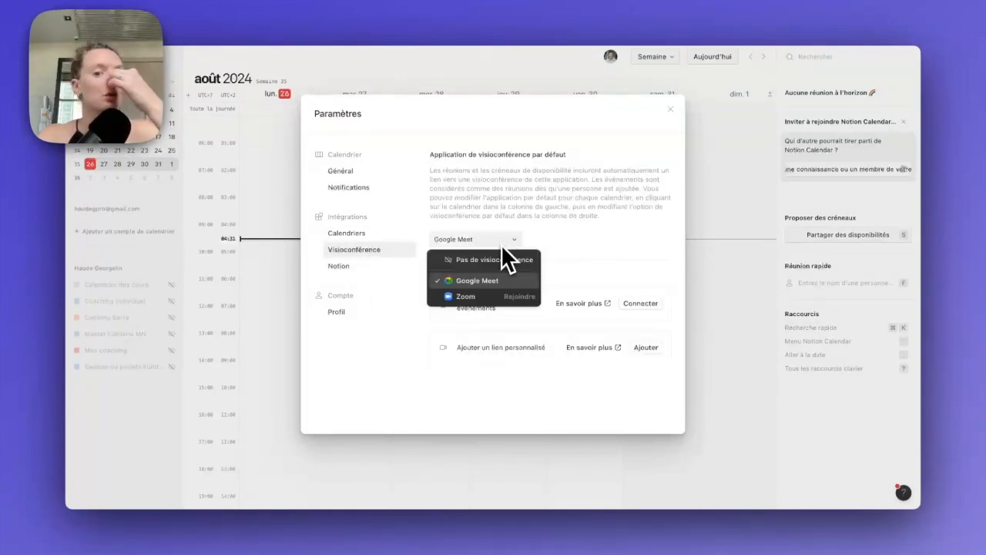
left_click(481, 292)
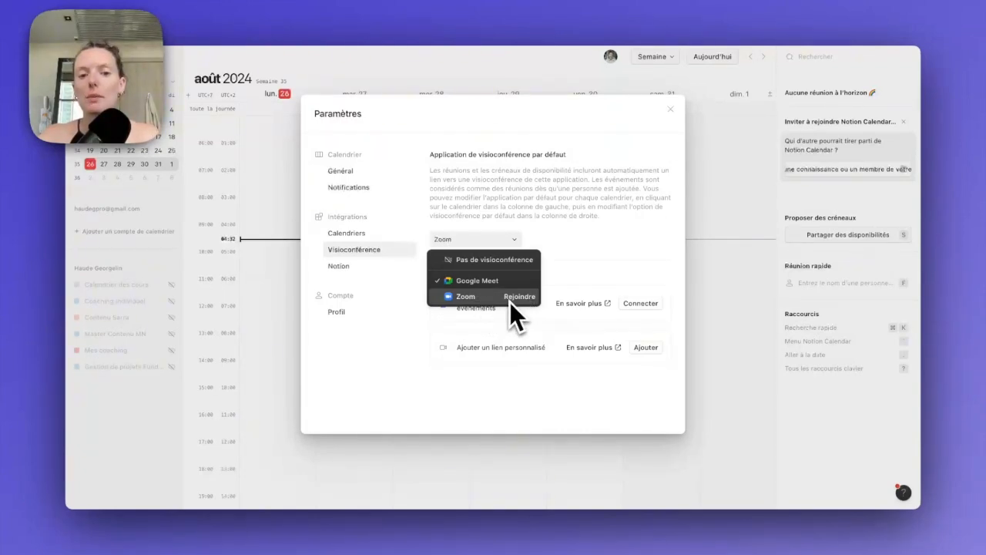
left_click(514, 285)
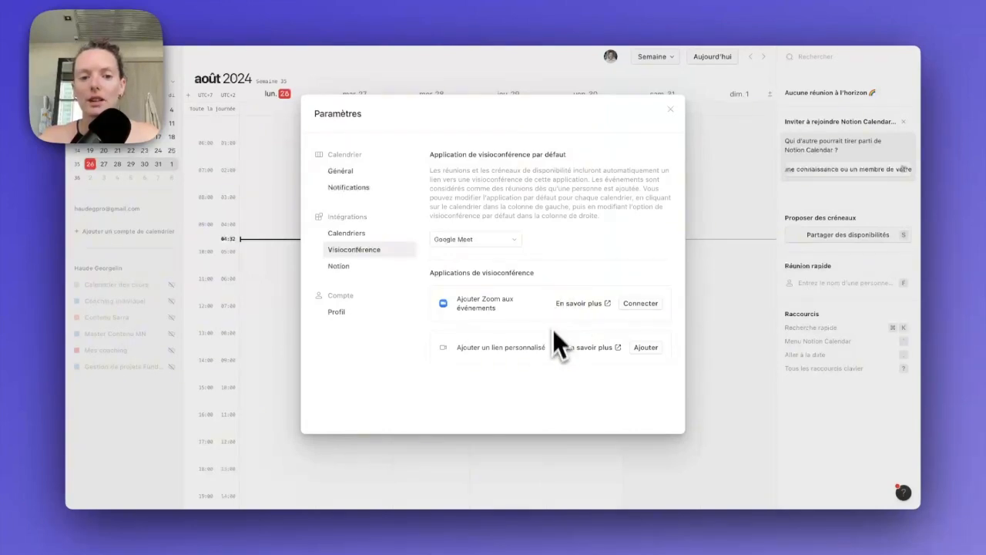
- Open the Notion integration settings and view the default workspace options, keeping the current workspace
left_click(349, 267)
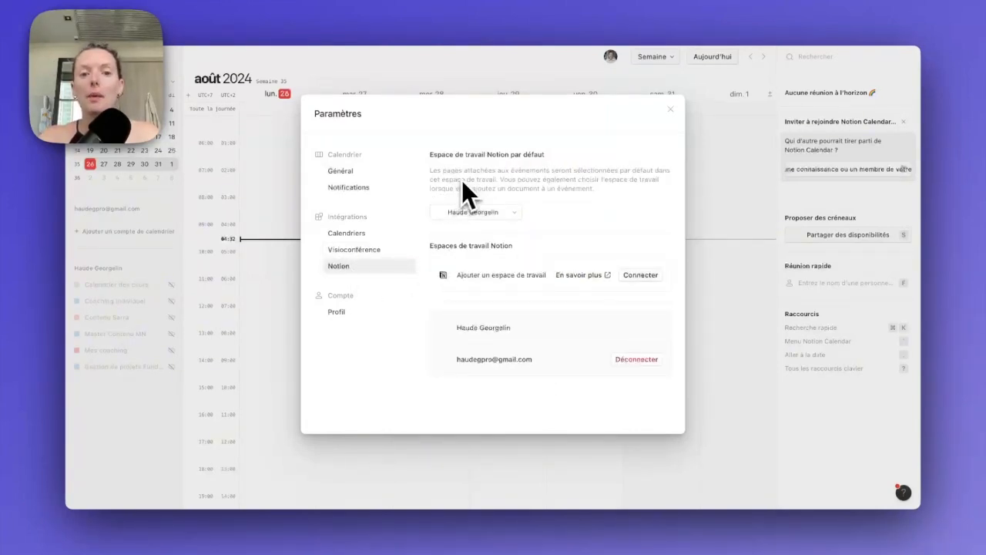
left_click(510, 213)
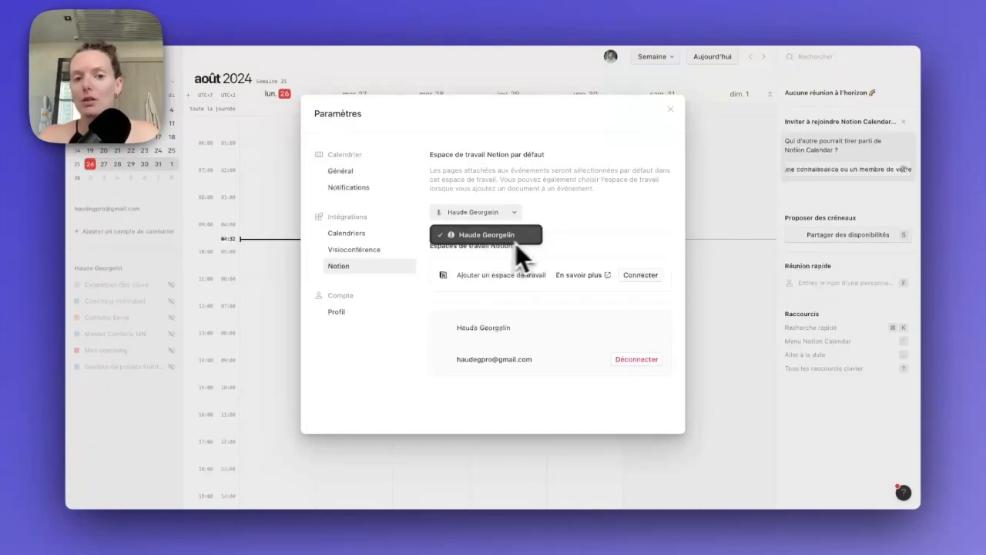
left_click(571, 229)
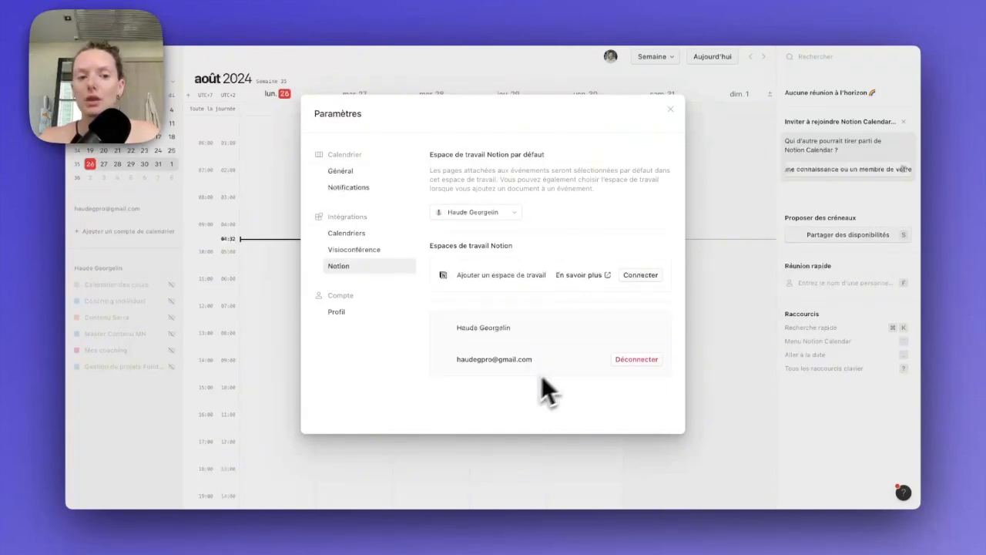
- Review the account profile settings and the notification settings again, and close the settings
left_click(357, 318)
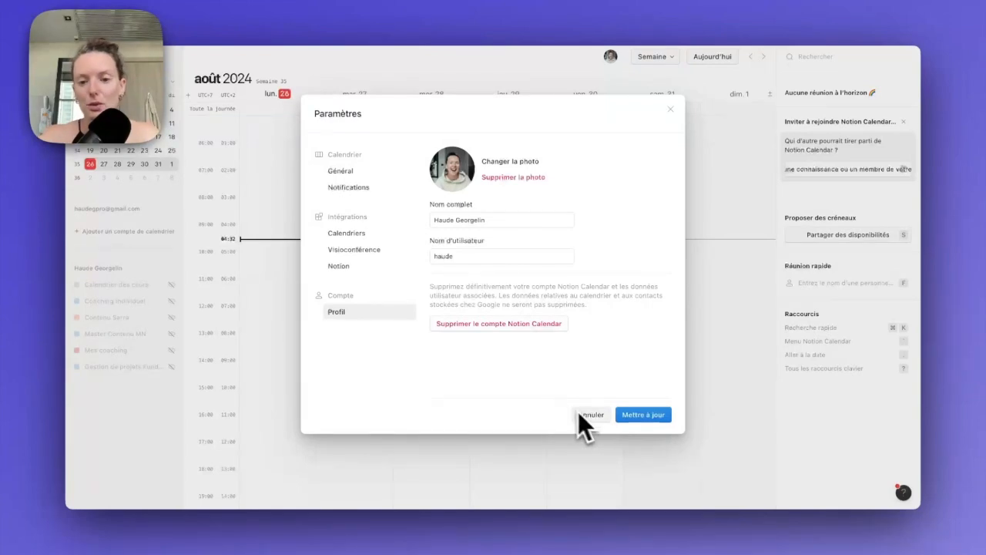
left_click(359, 236)
left_click(356, 314)
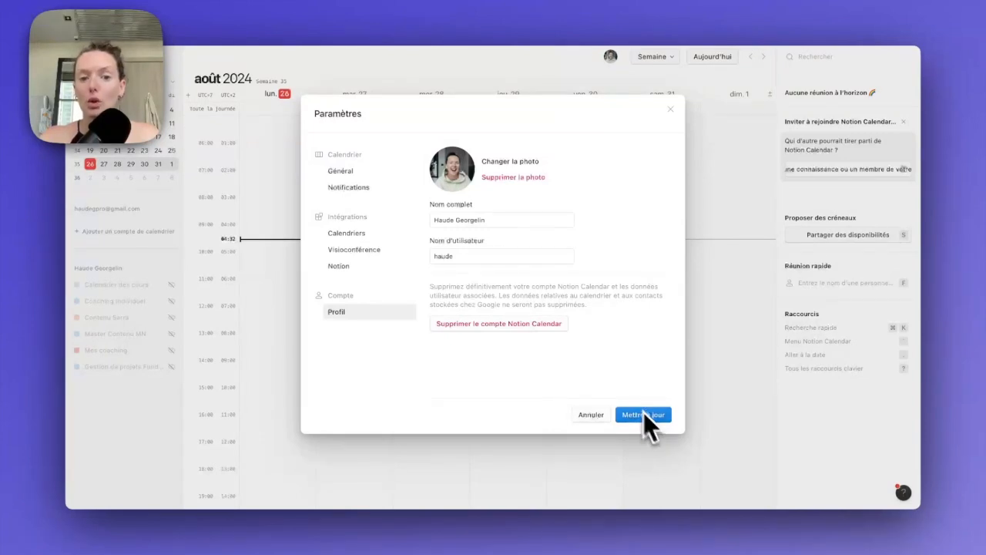
left_click(358, 191)
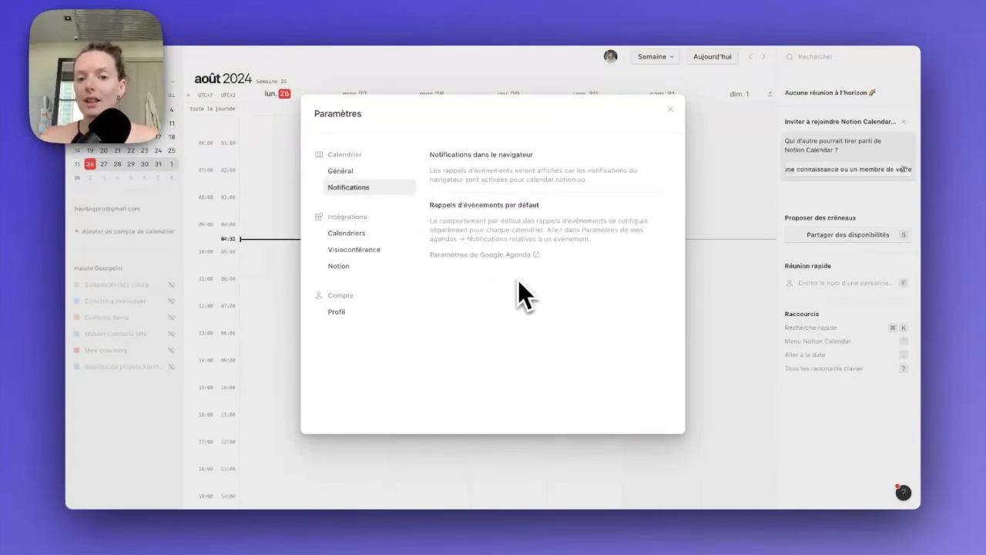
left_click(732, 317)
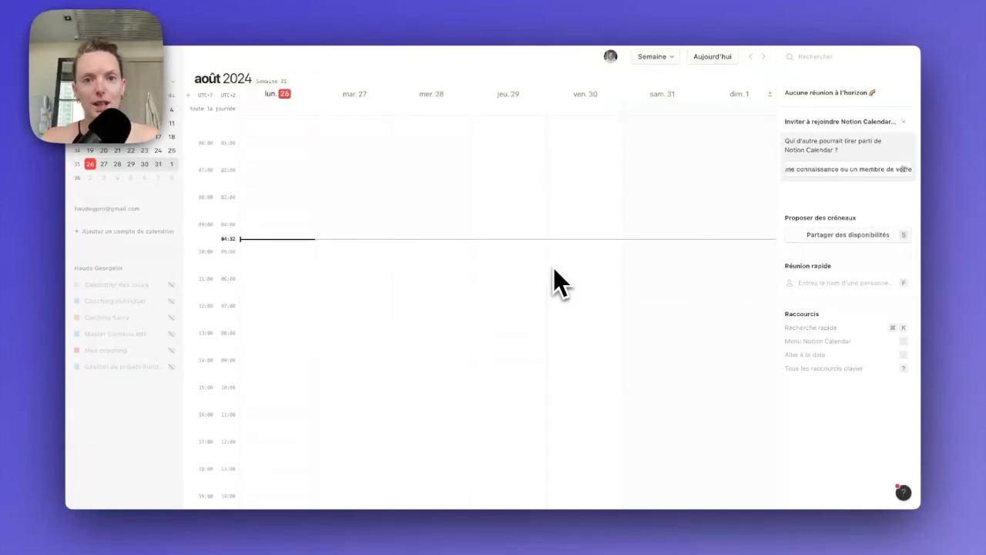
- Create an event titled "Vidéo YT" on Monday 26 August from 04:00 to 05:00 in the Busy Making Money calendar
left_click_drag(330, 206, 330, 223)
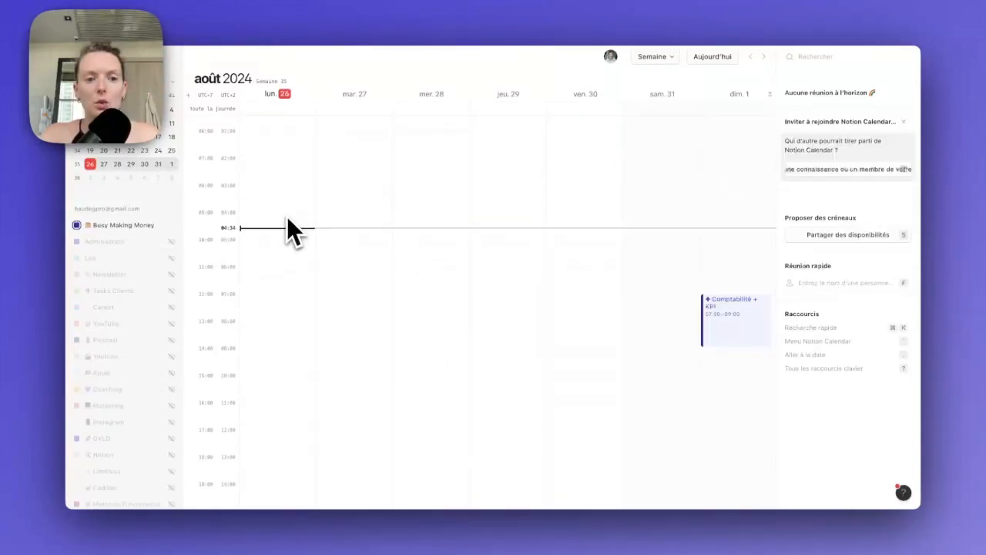
left_click(287, 217)
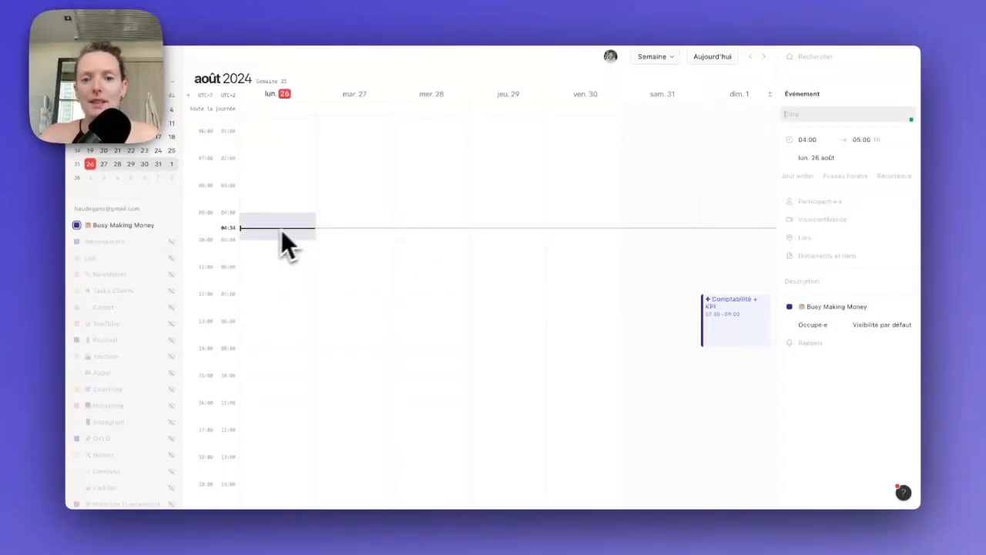
type("V")
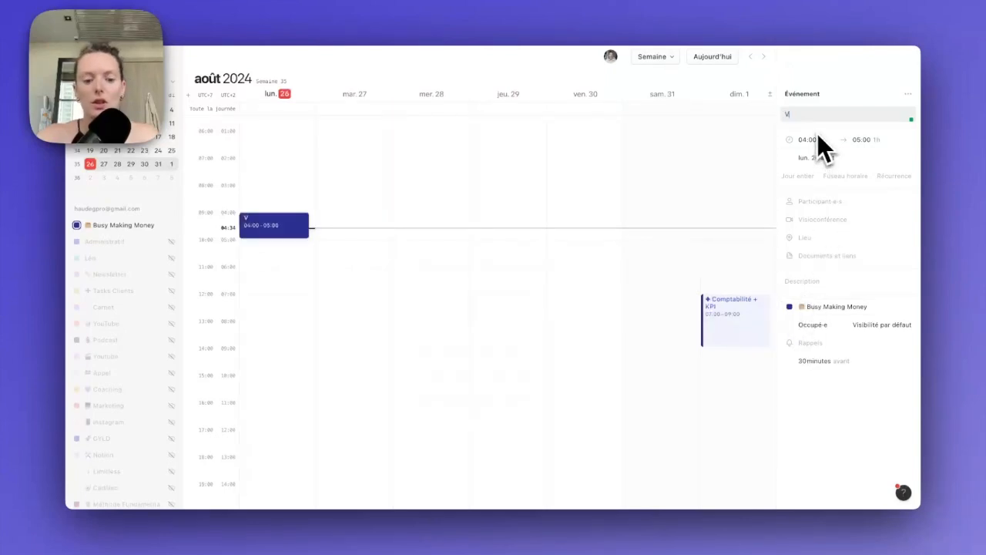
type("ideo YT")
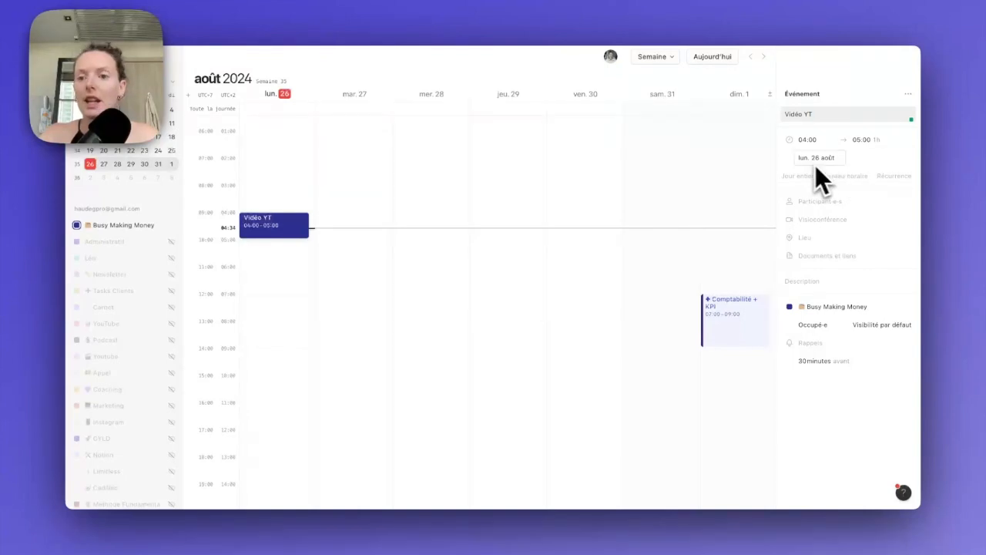
- Show the YouTube calendar from the calendar list of the Vidéo YT event and try to move the event to another calendar
left_click(879, 308)
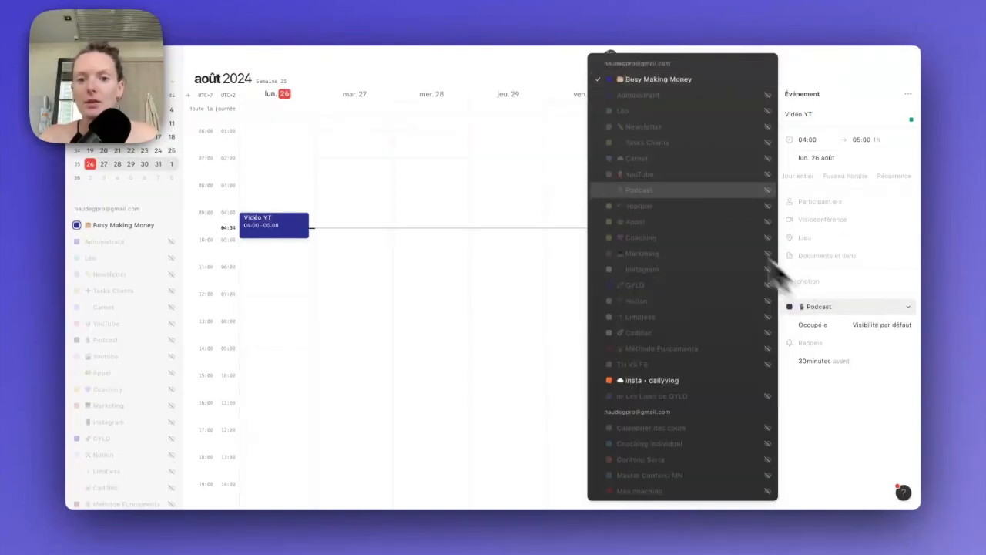
left_click(768, 175)
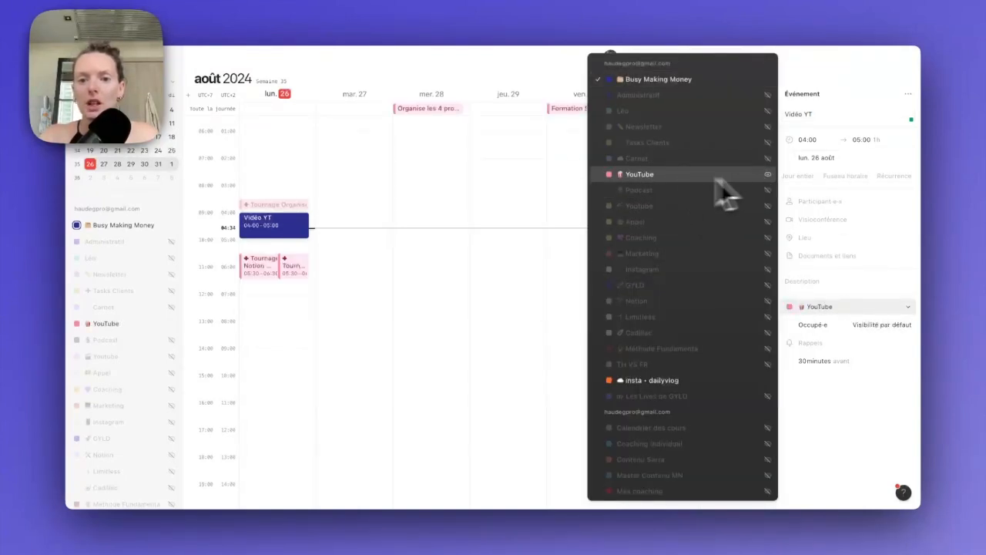
left_click(634, 179)
left_click(827, 309)
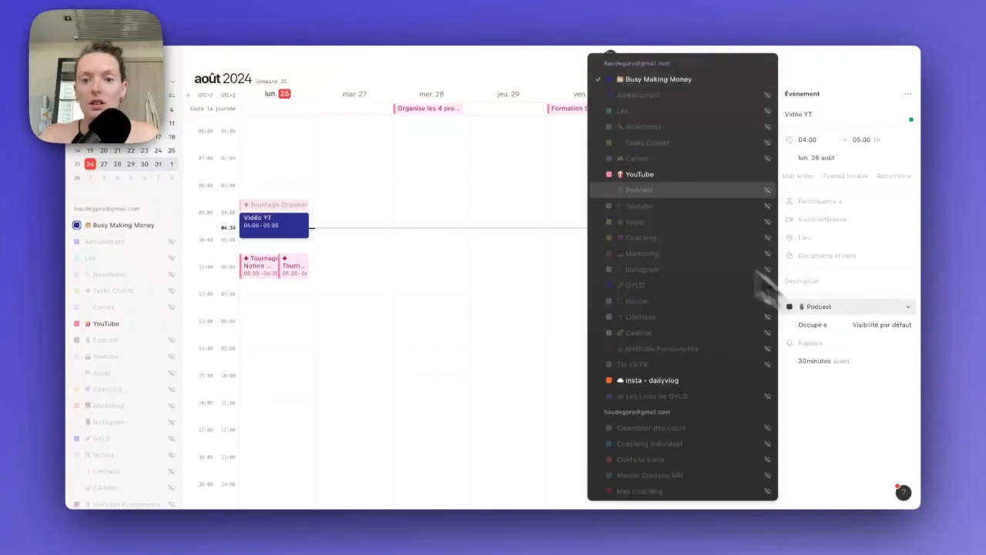
left_click(606, 175)
left_click(821, 310)
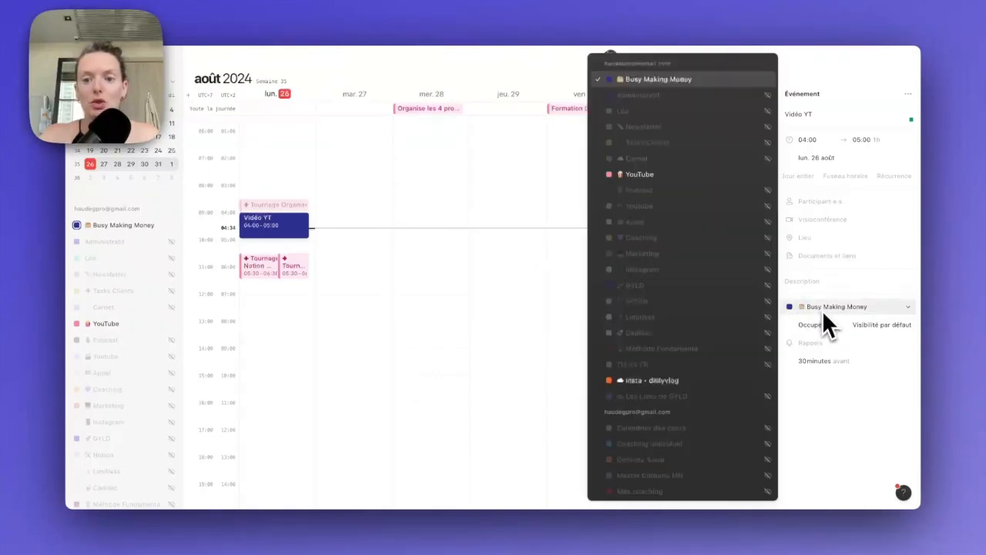
left_click(673, 206)
key("Escape")
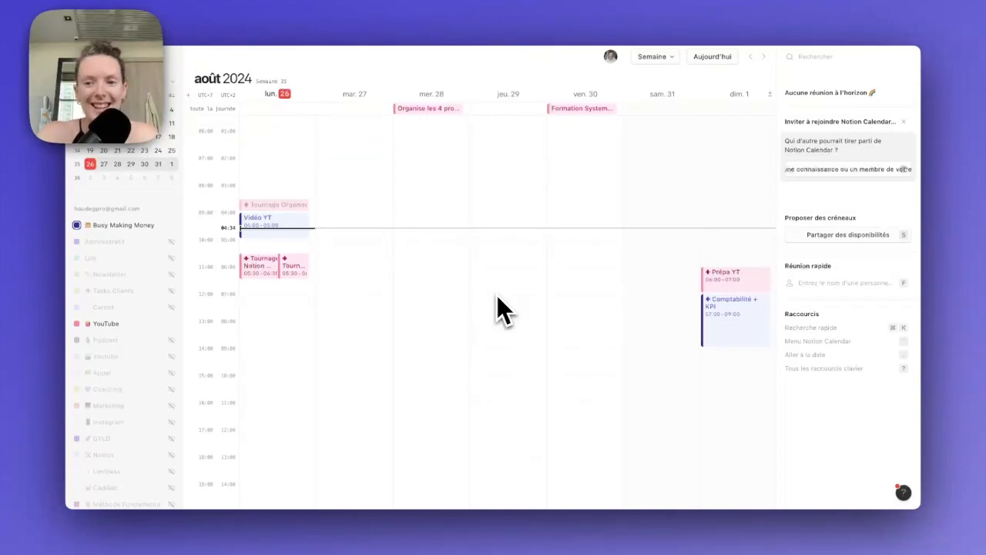
- Block the Vidéo YT event on the YouTube calendar for this event only, marked as busy
left_click(281, 221)
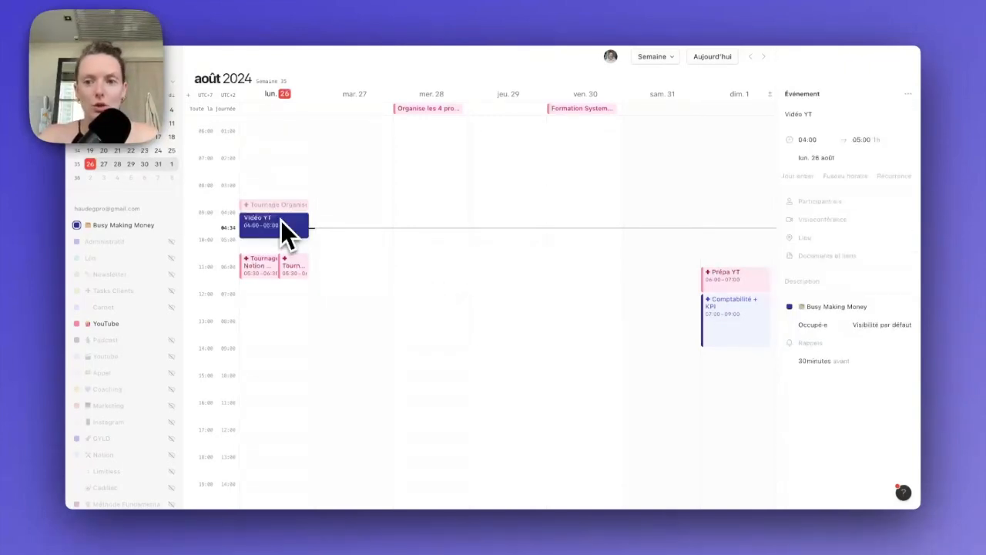
right_click(280, 221)
mouse_move(328, 247)
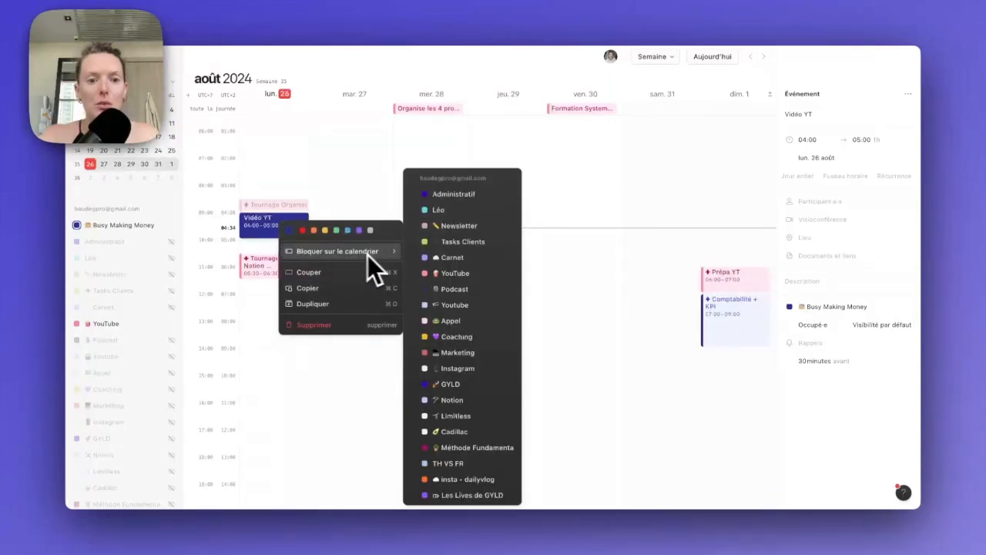
left_click(463, 273)
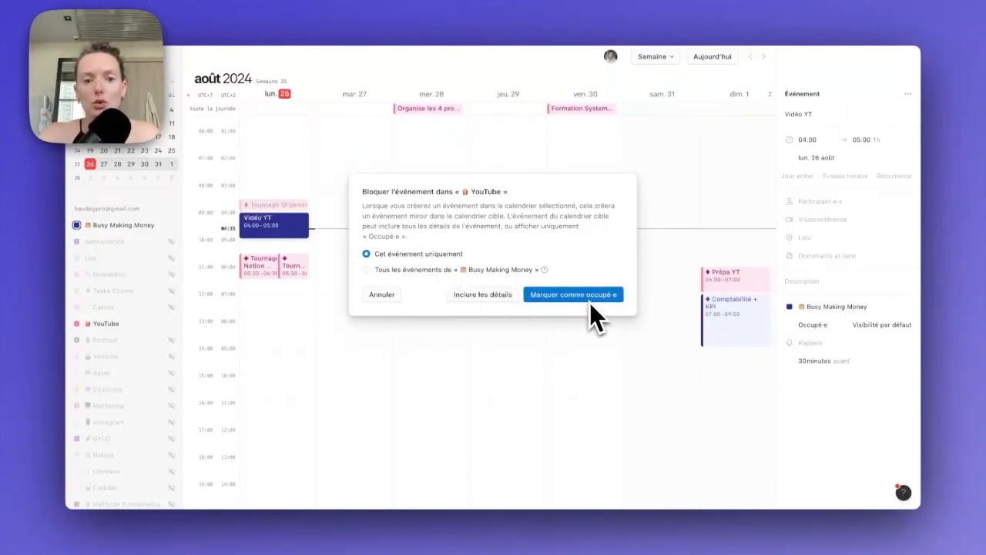
left_click(543, 302)
- Try to unlink the Vidéo YT event from the Busy Making Money calendar and recheck the calendars it belongs to
left_click(836, 307)
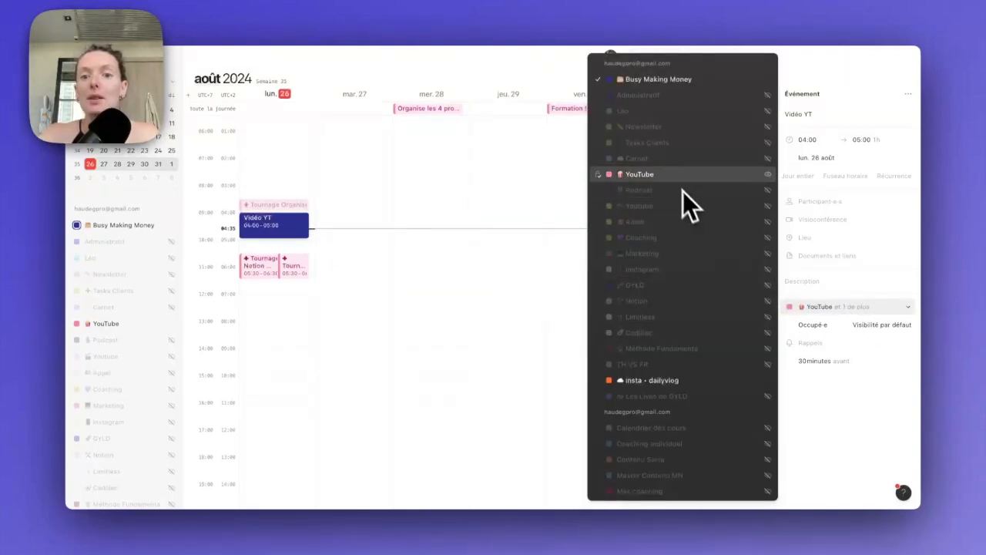
left_click(600, 80)
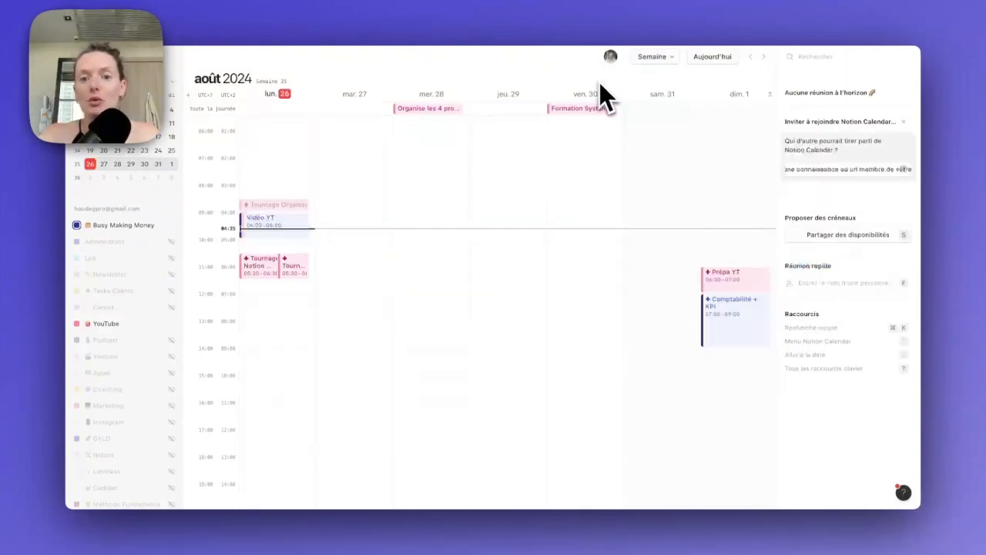
left_click(300, 231)
left_click(820, 306)
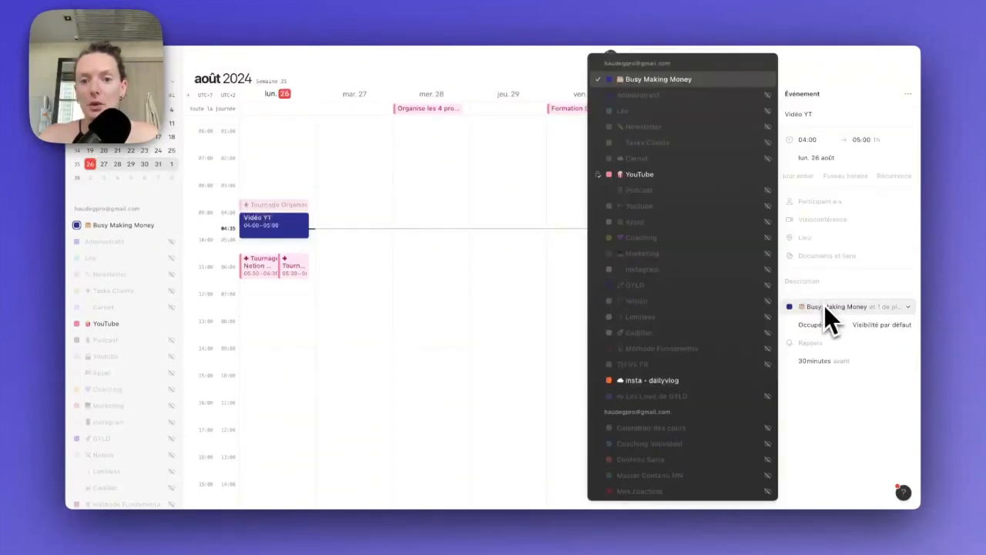
left_click(454, 245)
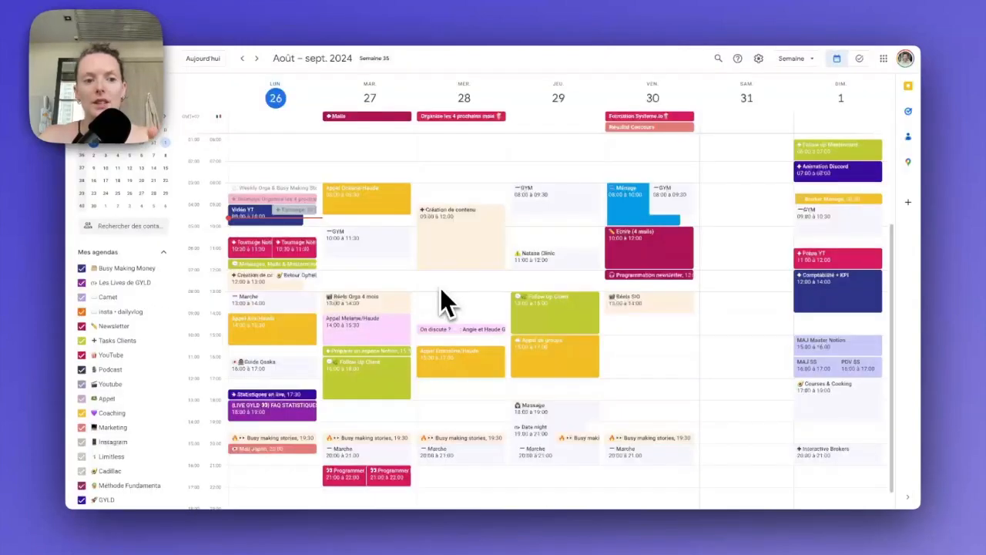
- In Google Calendar, move the Vidéo YT event on Monday 26 August to the YouTube calendar and save it
left_click(260, 221)
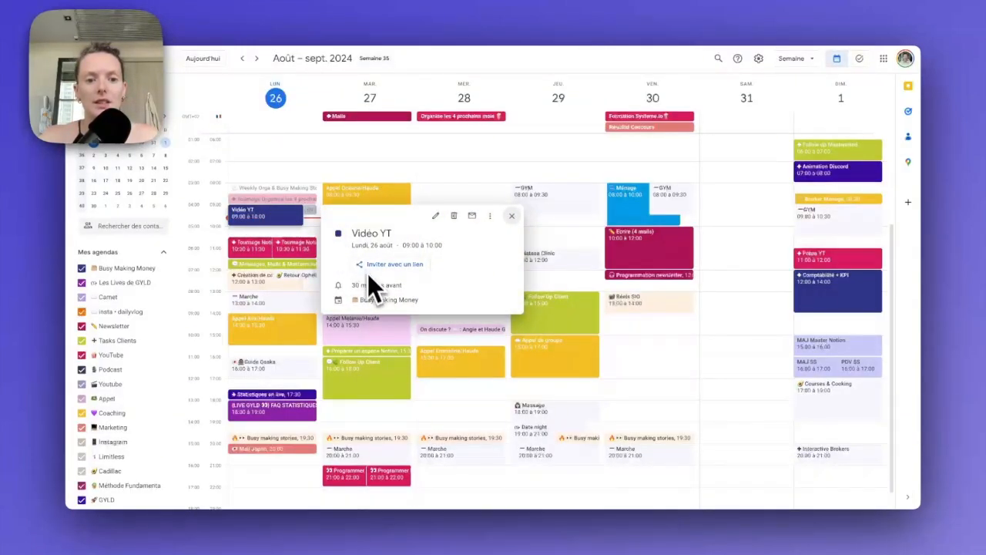
left_click(435, 216)
left_click(132, 245)
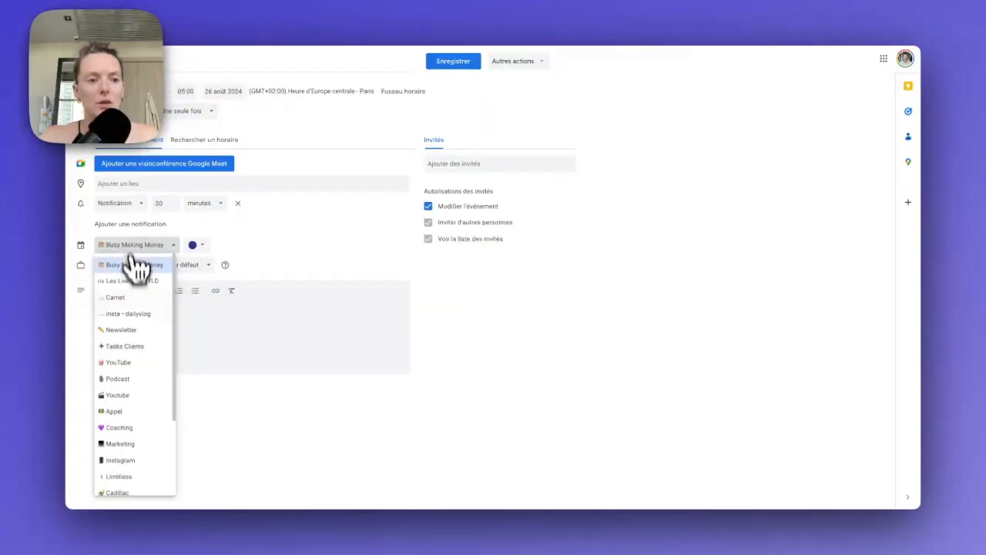
left_click(136, 364)
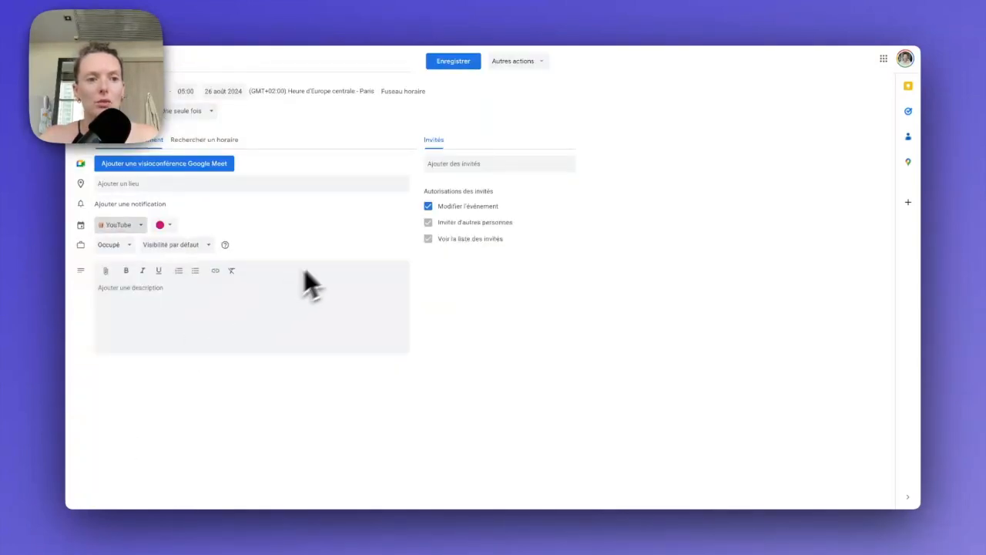
left_click(457, 62)
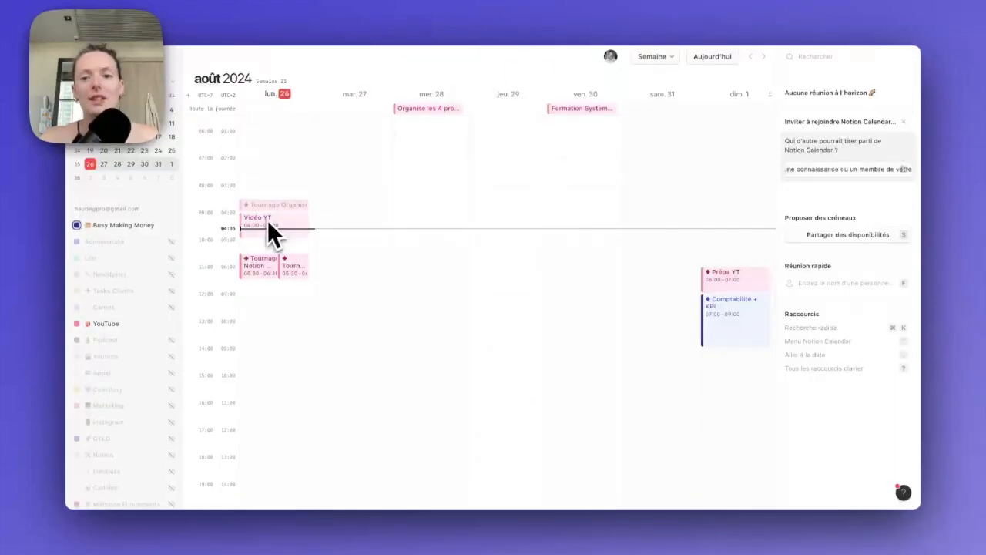
- Back in Notion Calendar, block Vidéo YT on the second Youtube calendar with the clapperboard icon, this event only, including its details
left_click(267, 223)
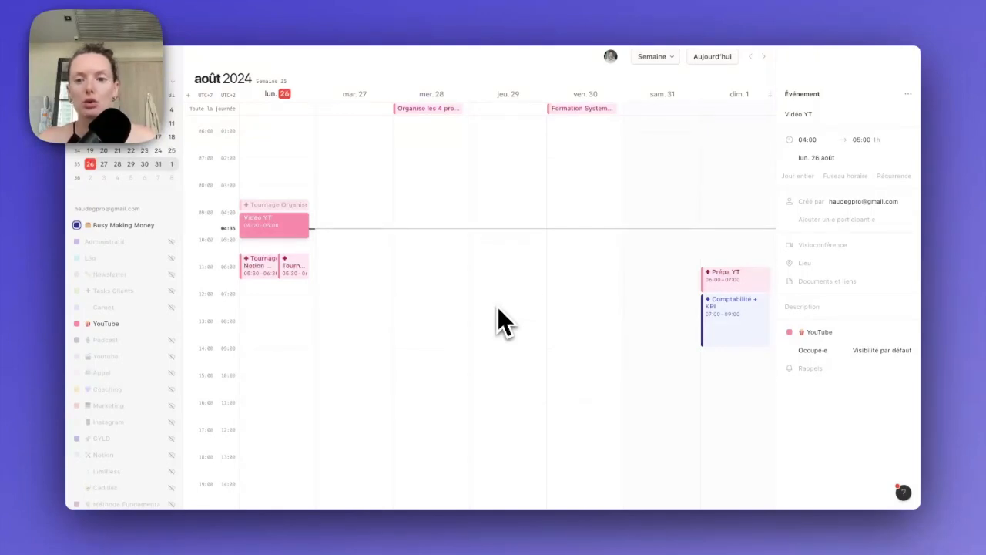
right_click(285, 225)
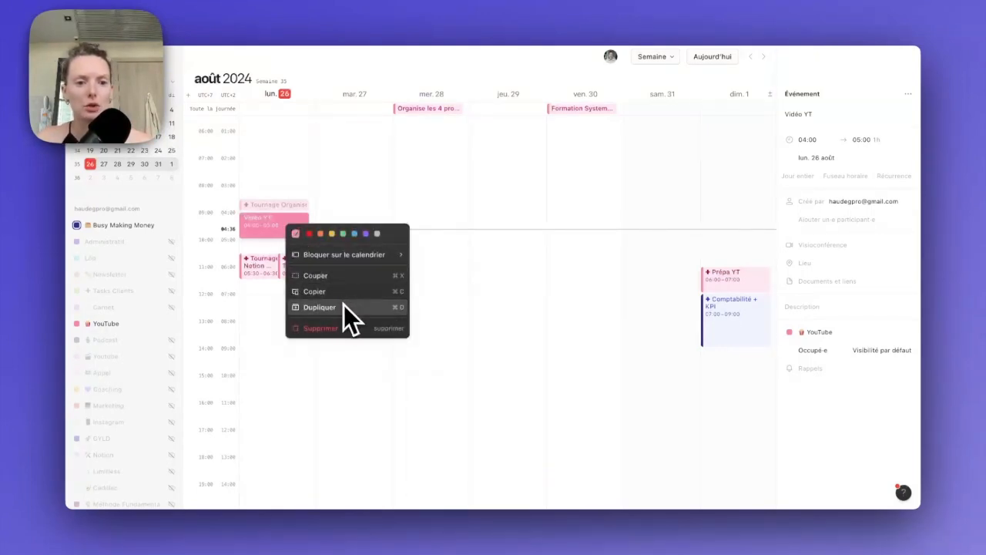
mouse_move(353, 258)
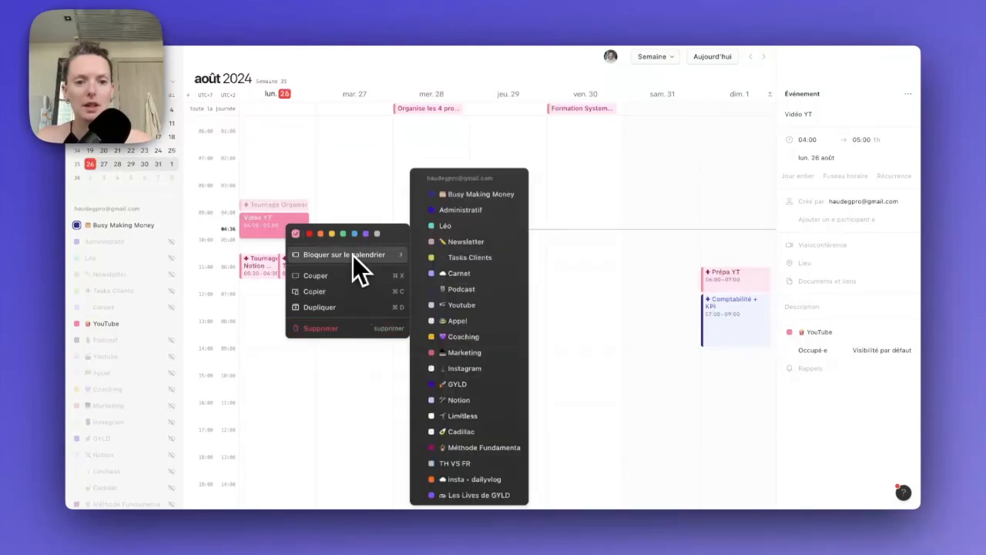
left_click(471, 307)
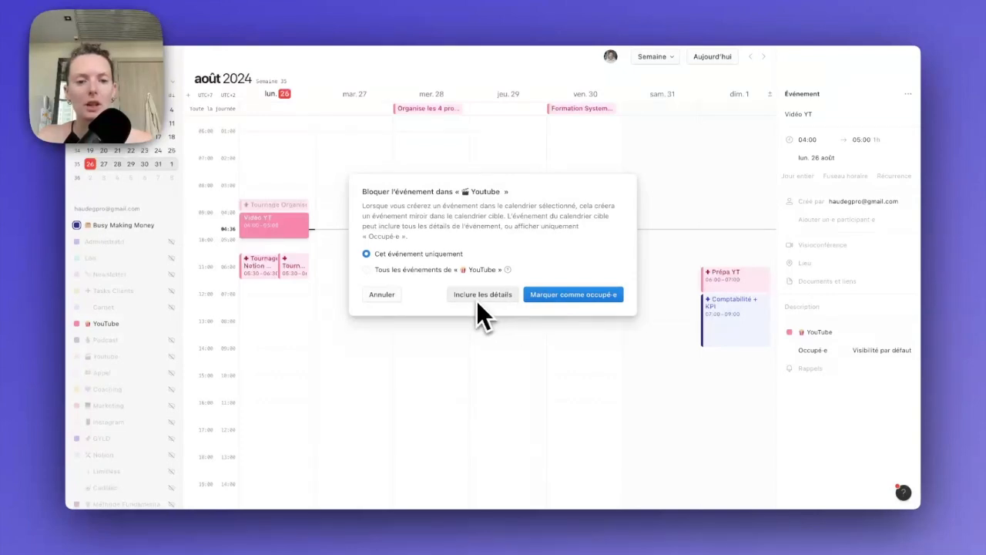
left_click(482, 297)
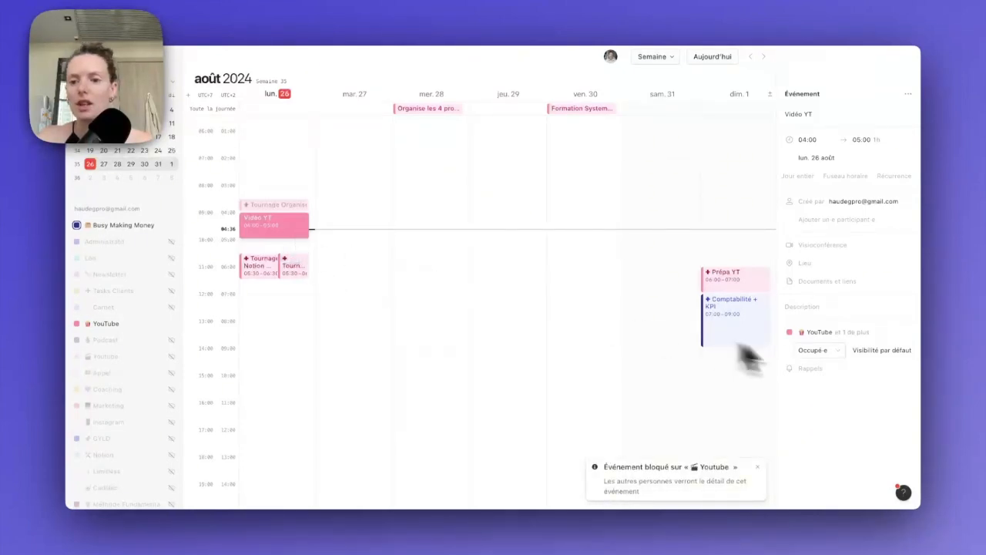
- Check which calendars the Vidéo YT event belongs to and which ones it can be blocked on
left_click(829, 337)
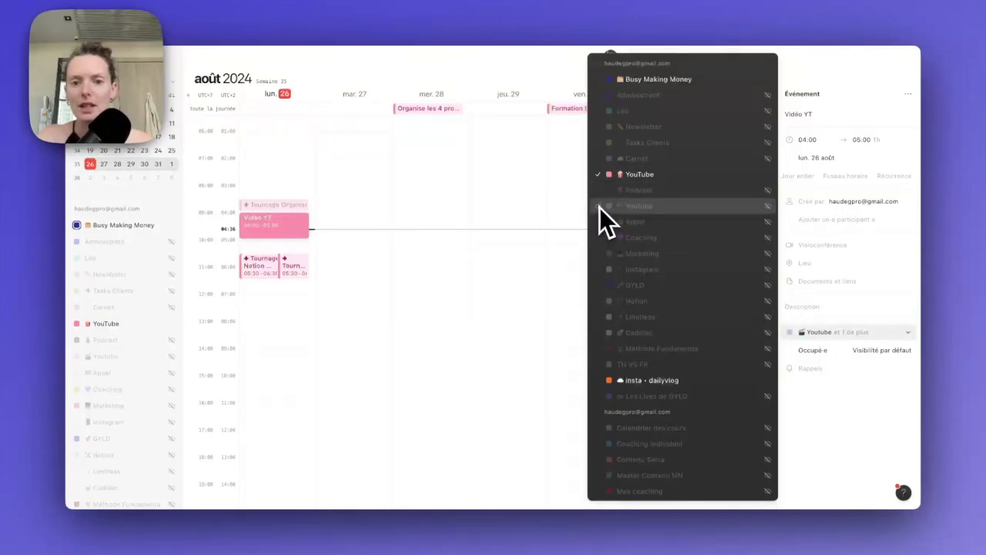
left_click(598, 177)
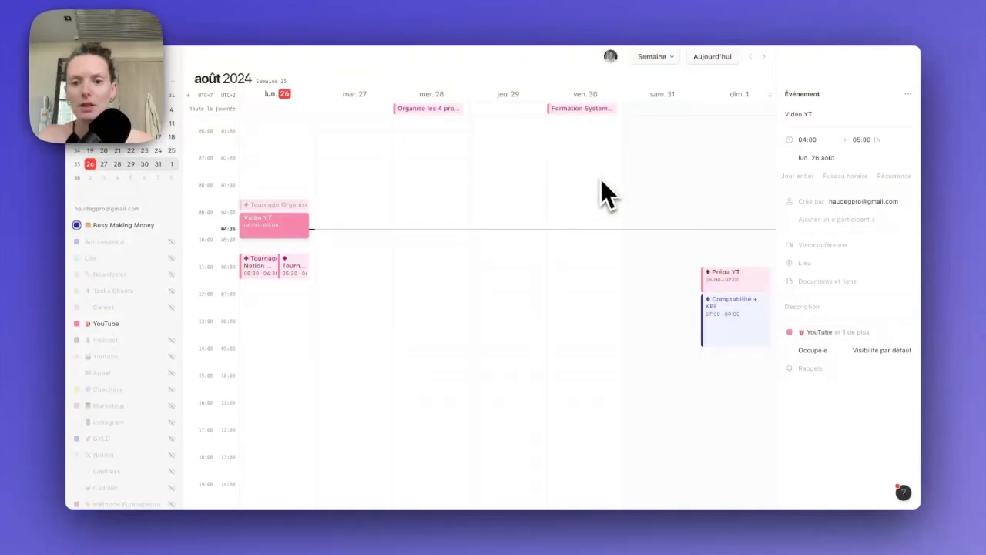
right_click(286, 233)
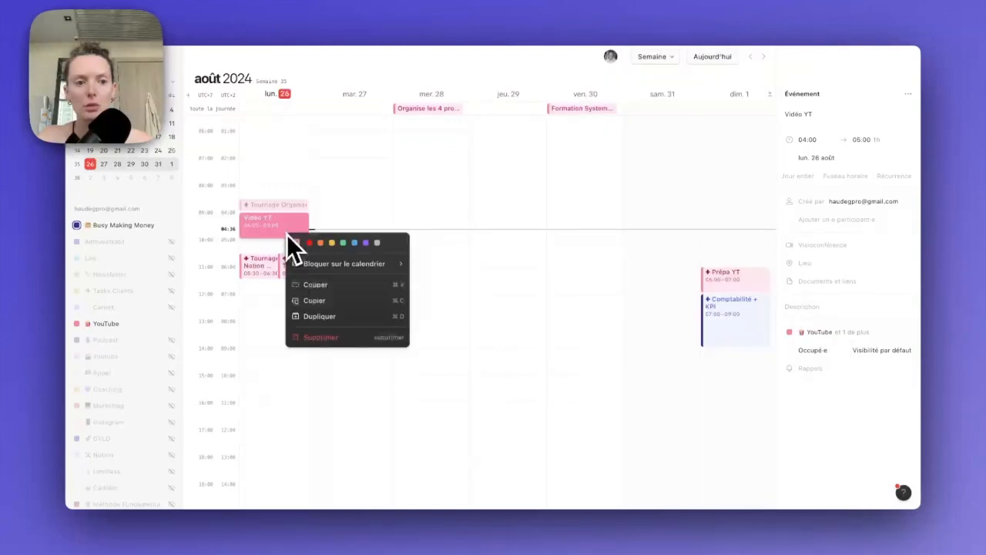
mouse_move(318, 260)
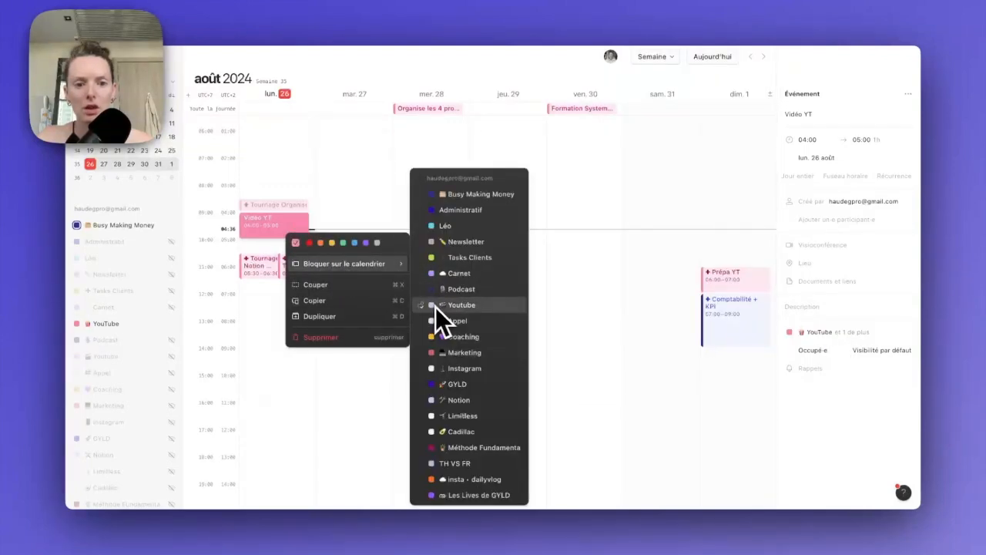
left_click(624, 343)
left_click(868, 331)
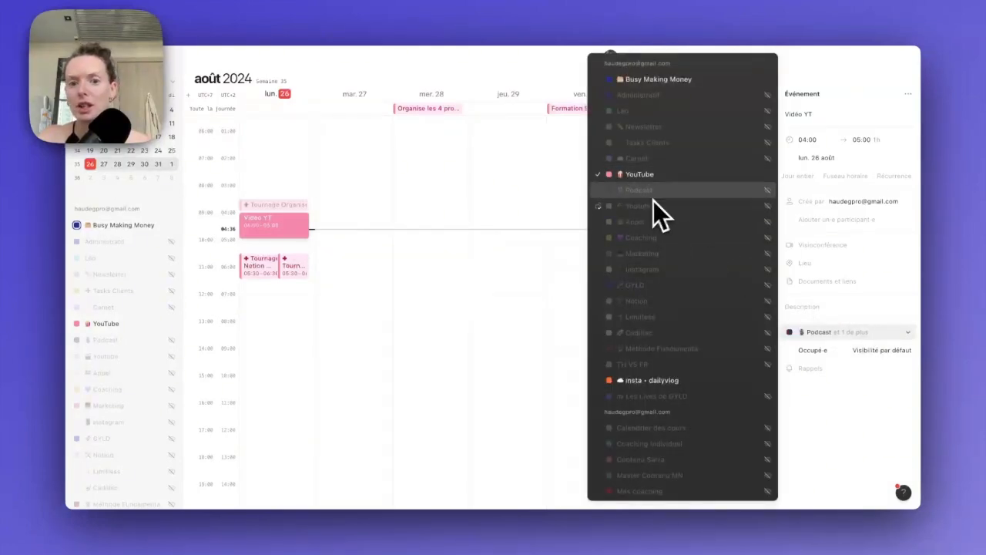
left_click(671, 178)
left_click(847, 335)
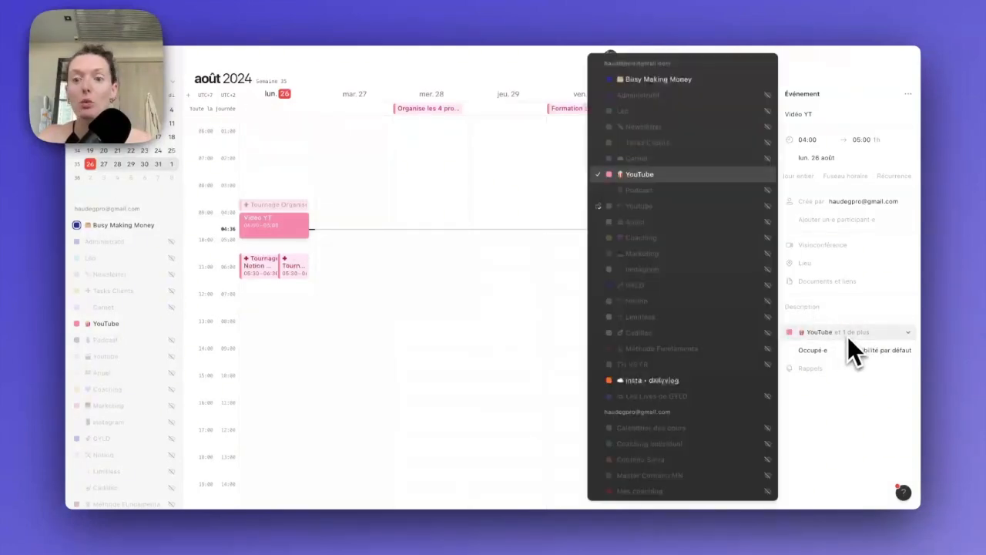
left_click(570, 316)
left_click(284, 218)
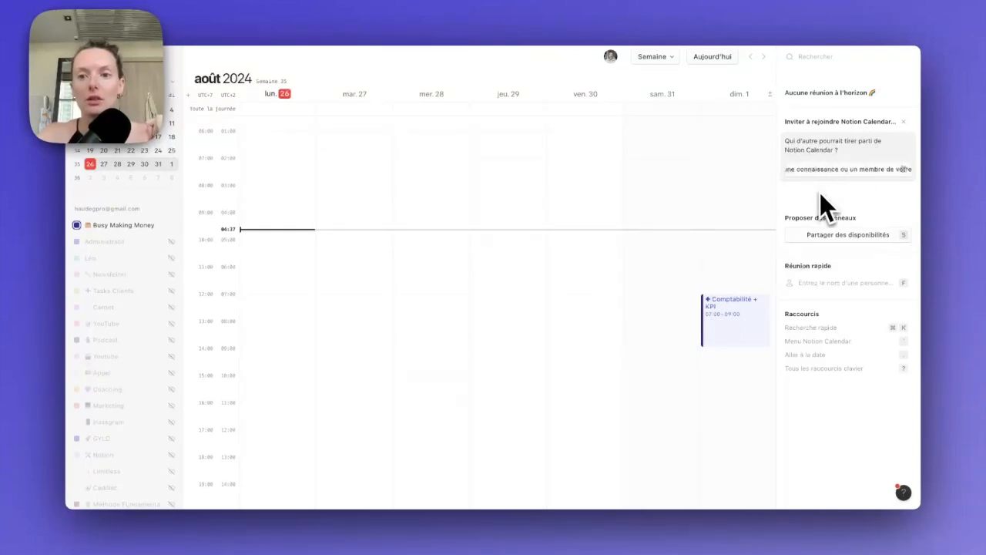
- Start sharing availabilities with slots on Monday 26 August 05:00–06:00, Thursday 29 August 07:00–08:00 and Saturday 31 August 05:00–06:00
left_click(904, 122)
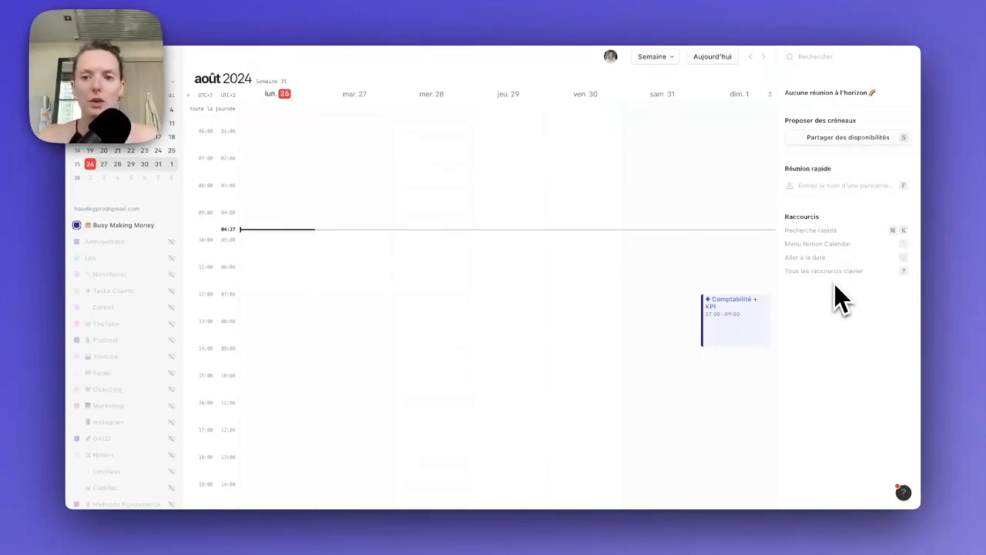
left_click(858, 142)
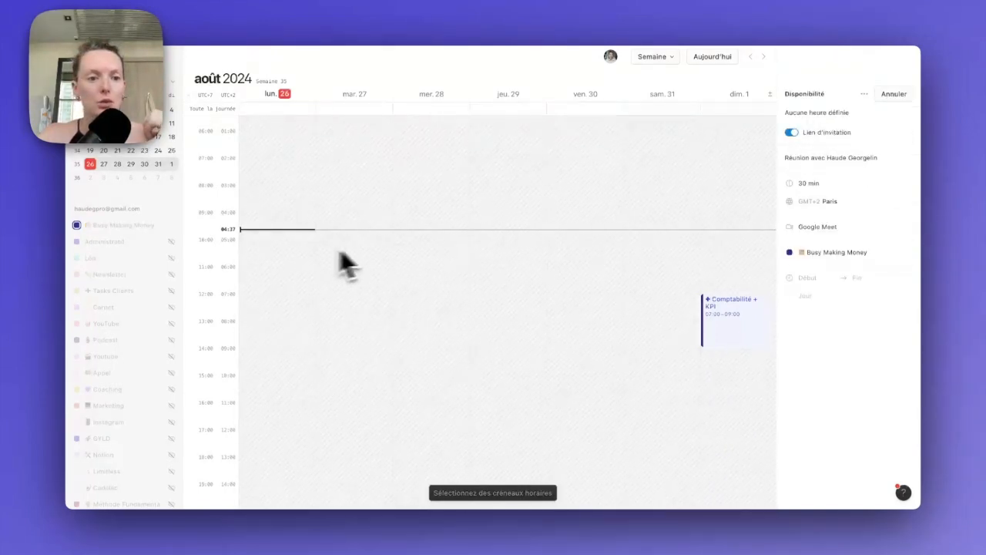
left_click_drag(285, 245, 286, 269)
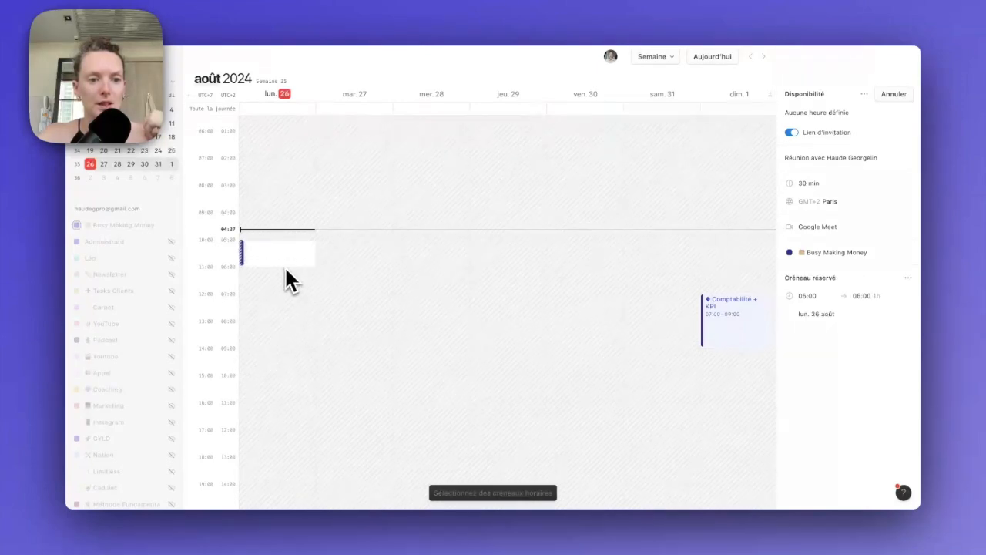
left_click_drag(488, 299, 487, 318)
left_click_drag(640, 248, 643, 269)
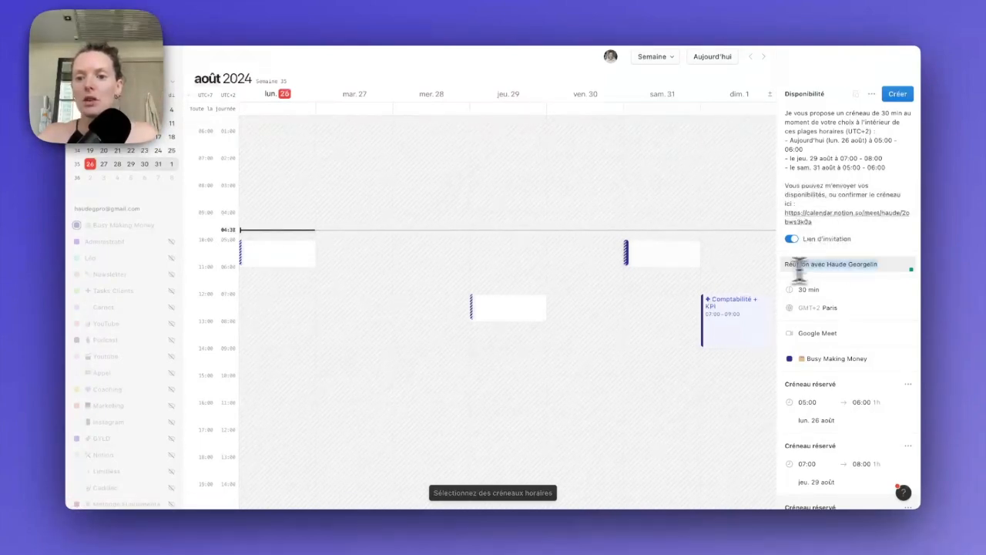
- Title the proposed meeting "Meeting produit" and set its duration to 1 hour
left_click_drag(783, 266, 886, 265)
type("Meeting produit")
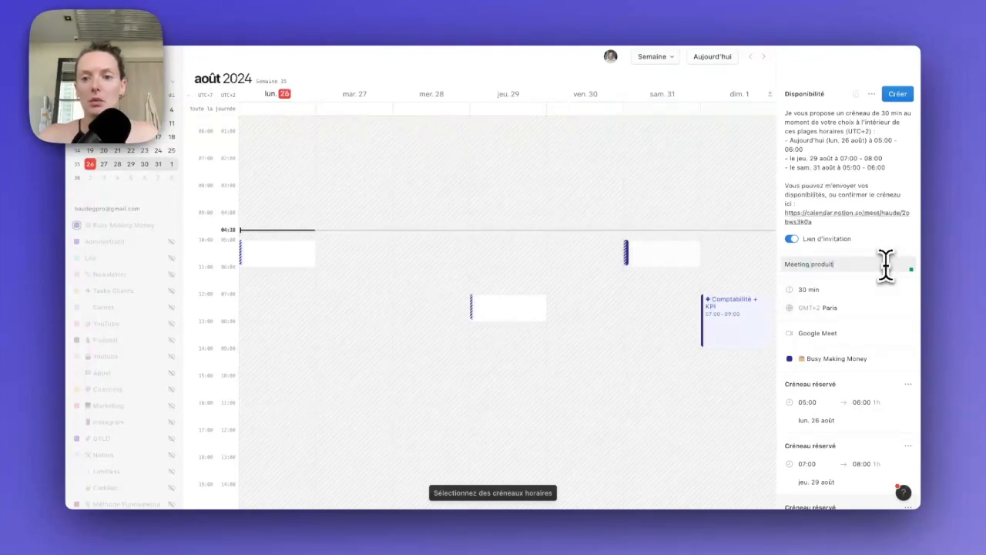
left_click(886, 289)
left_click(711, 354)
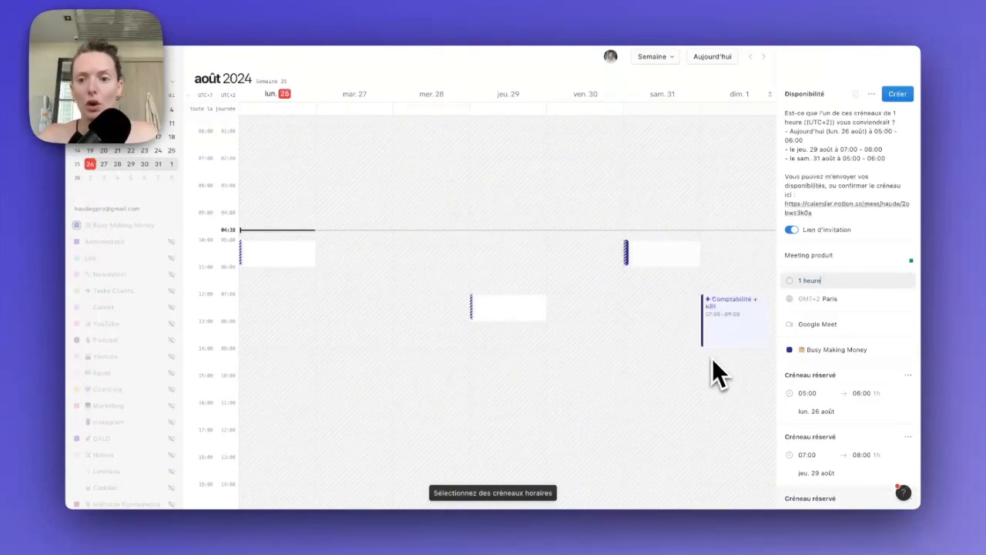
- Keep Google Meet as the meeting's videoconference and assign the availability to the Appel calendar
left_click(877, 325)
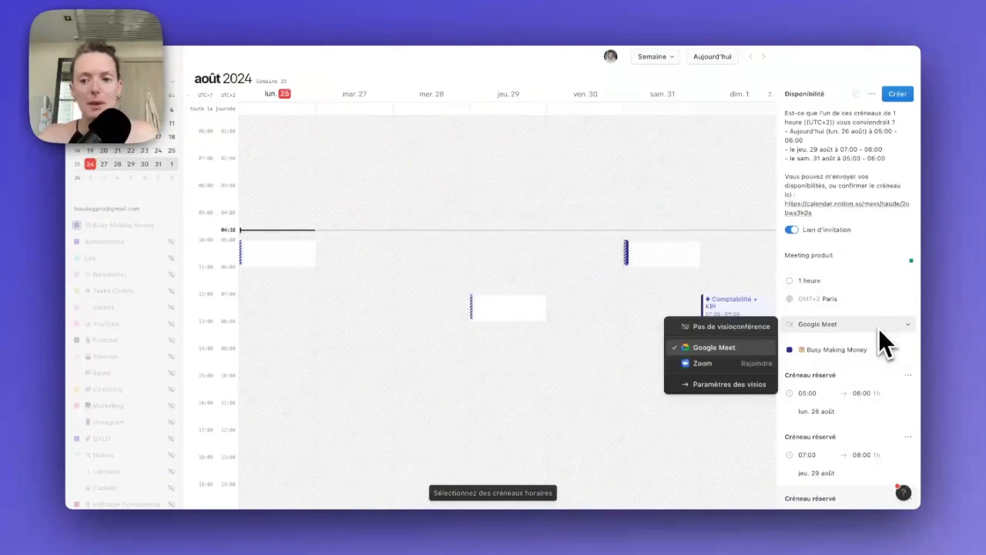
left_click(867, 339)
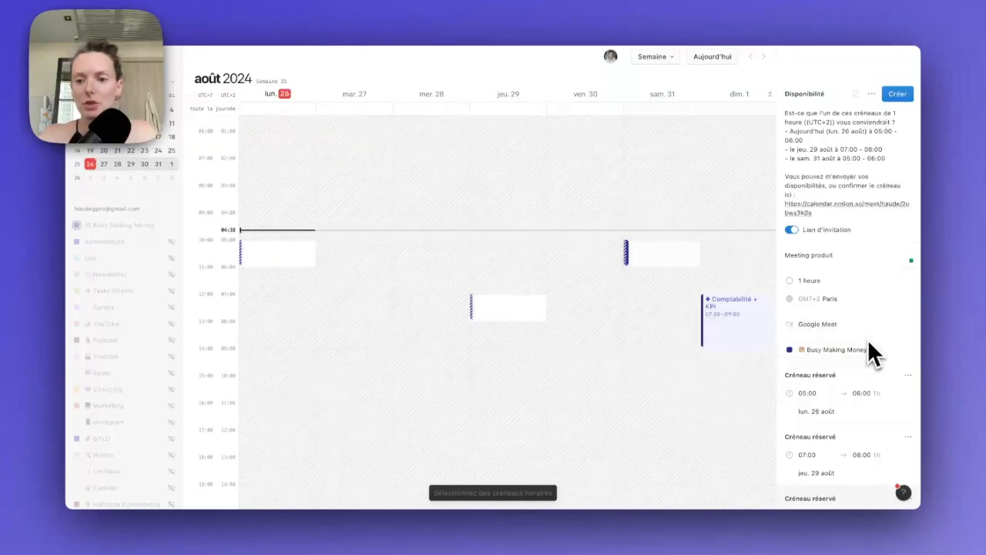
left_click(863, 349)
left_click(771, 317)
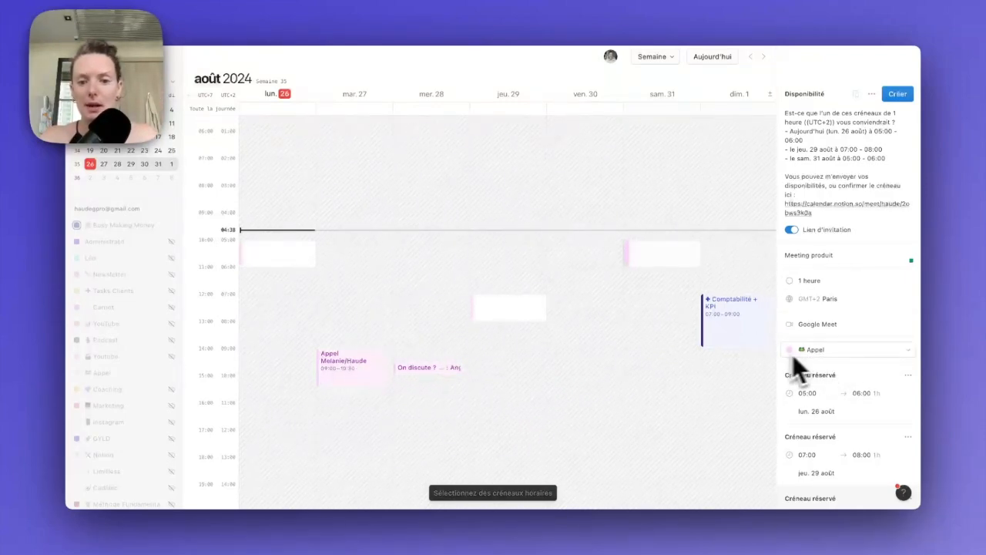
- Review the reserved slots and create the Meeting produit availability
scroll(857, 353, "down", 3)
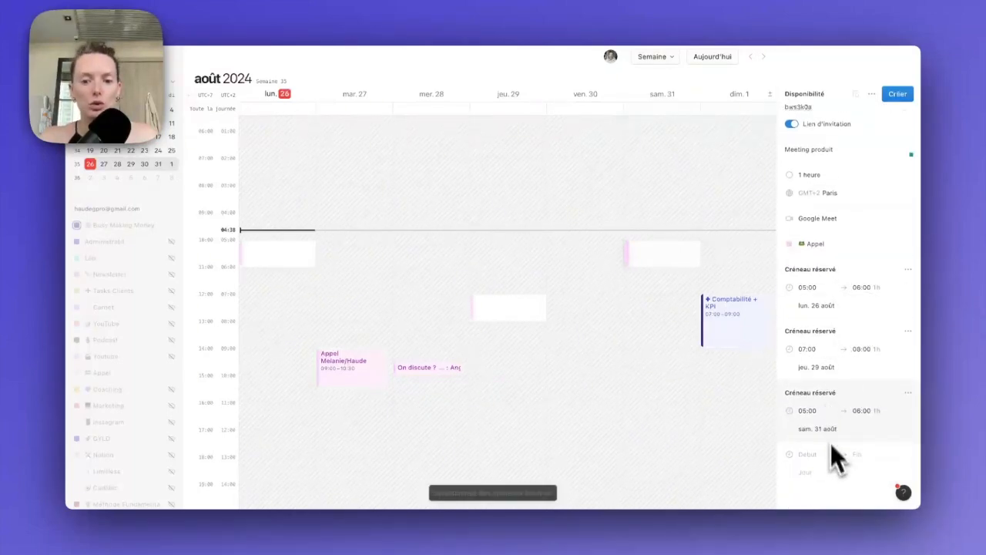
left_click(897, 94)
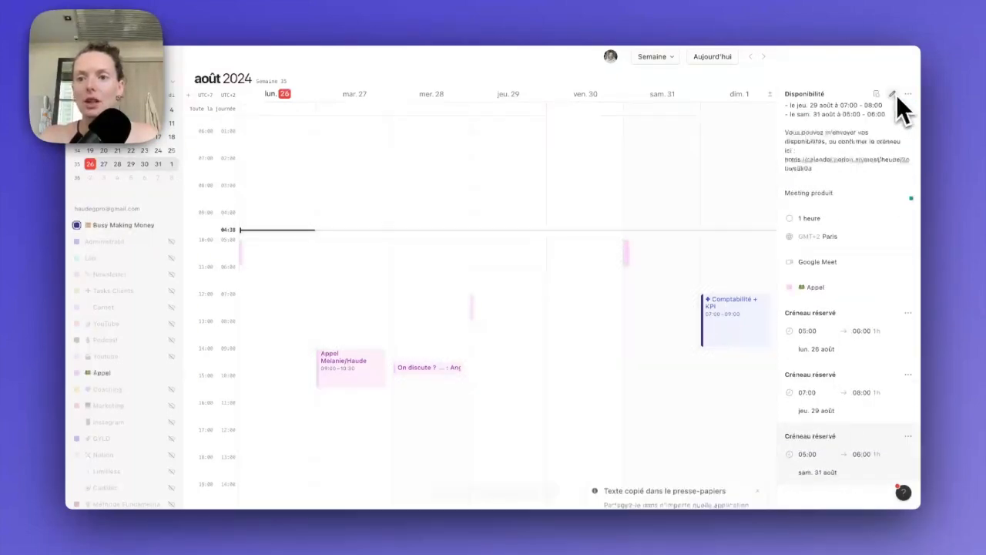
scroll(875, 204, "up", 2)
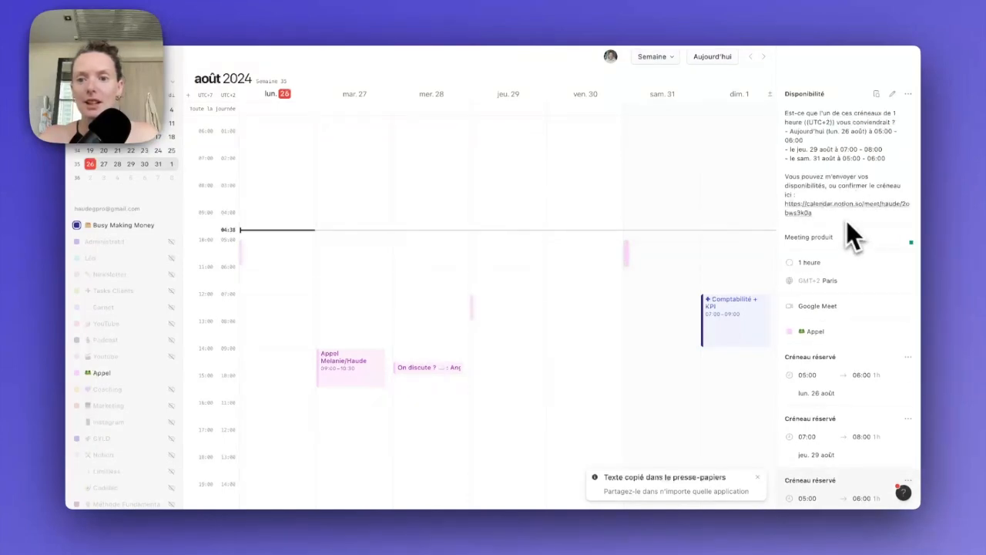
- Preview the invitation link's booking page and choose the 12:00 slot on Thursday 29 August
left_click(831, 208)
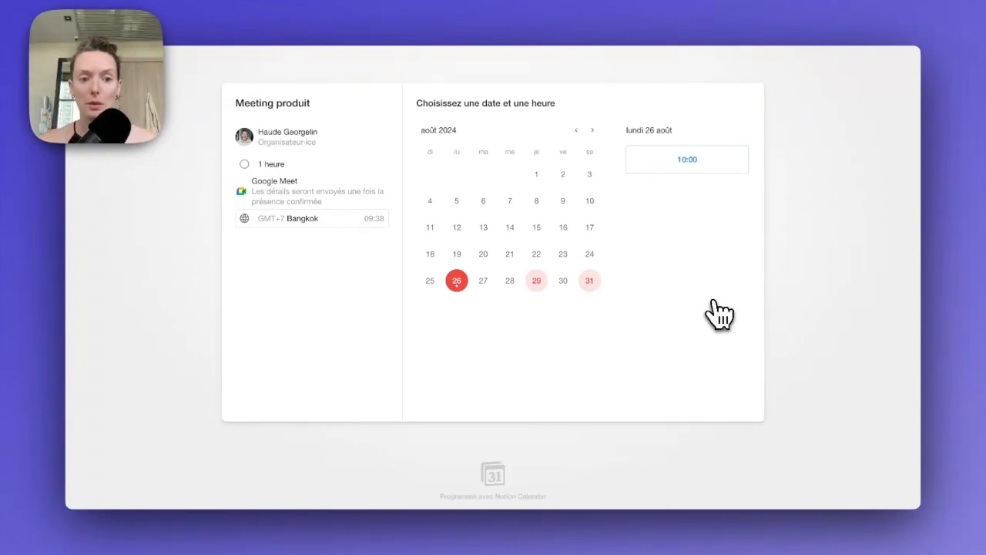
left_click(536, 283)
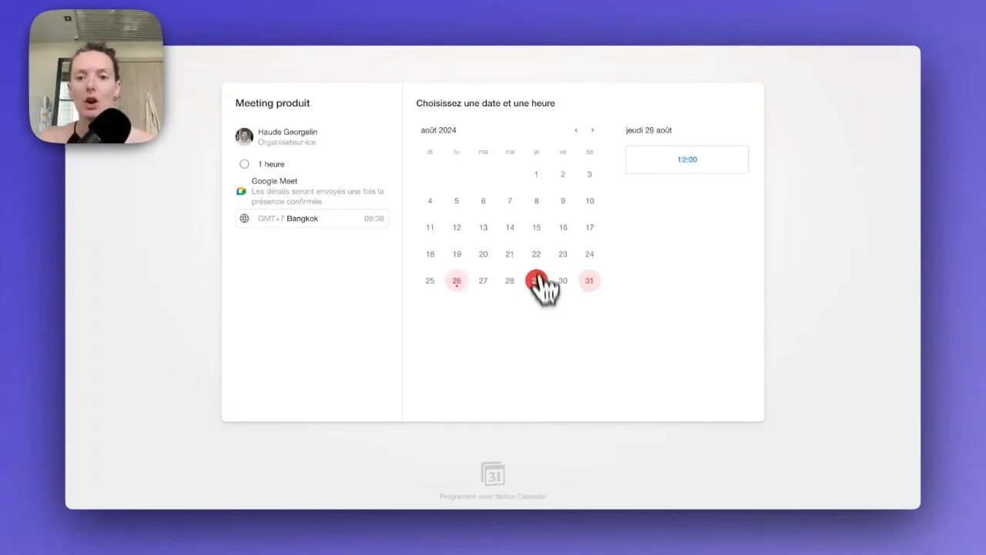
left_click(682, 162)
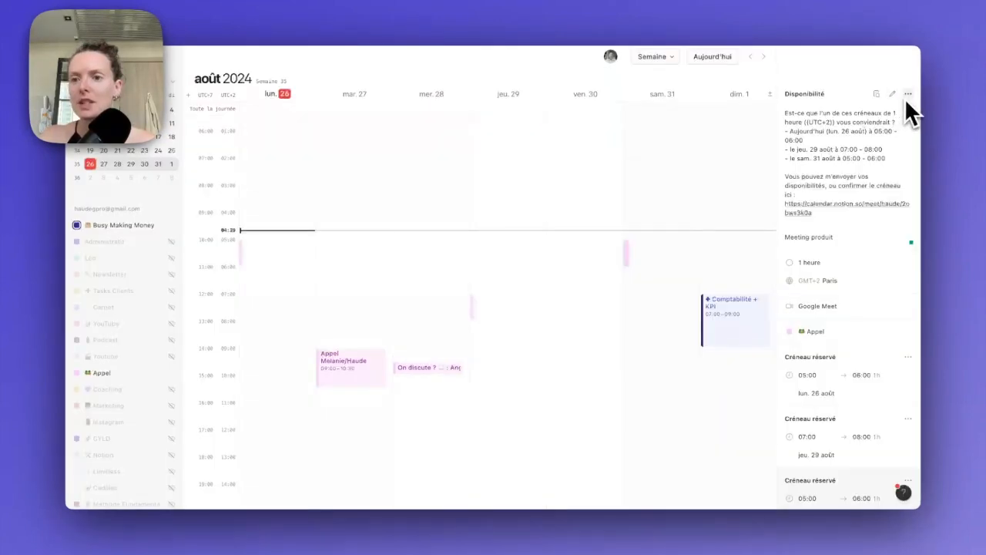
- Examine the Meeting produit availability's extra options, proposal message and reserved slots
left_click(907, 96)
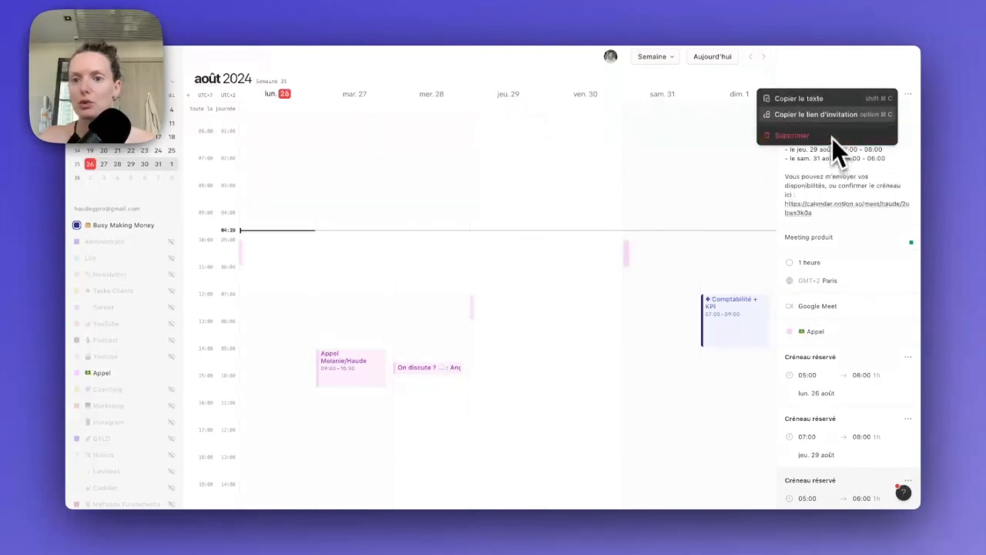
left_click(836, 84)
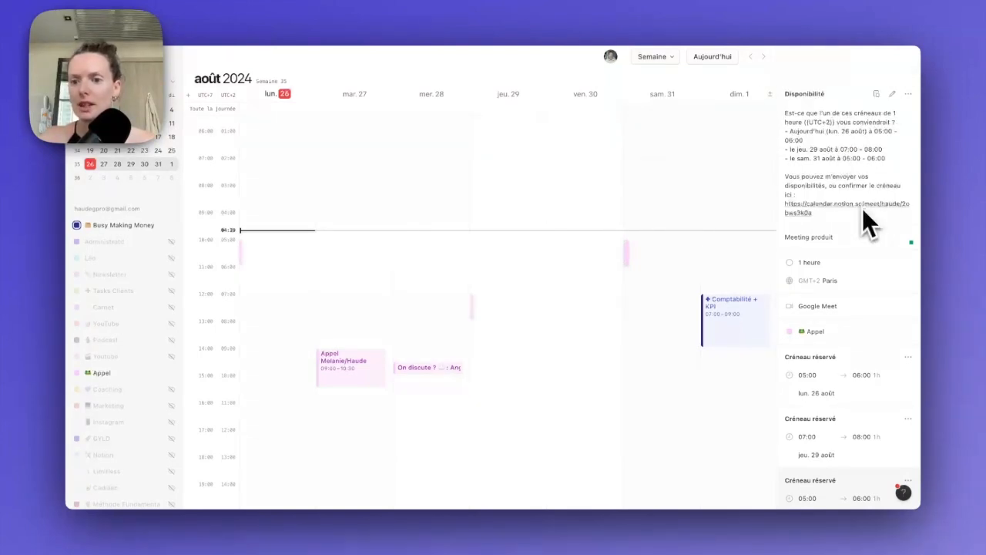
scroll(856, 244, "down", 2)
scroll(857, 243, "up", 2)
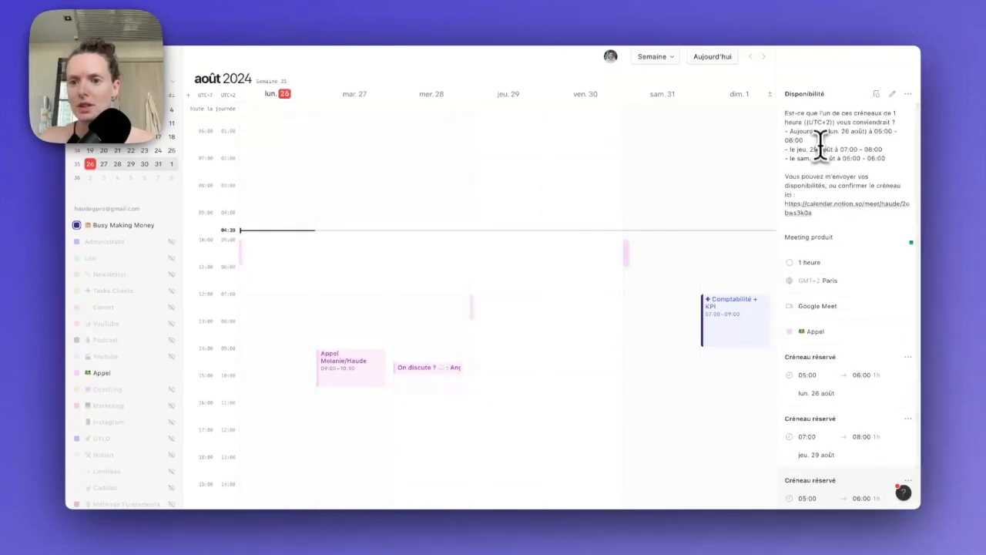
scroll(820, 259, "down", 2)
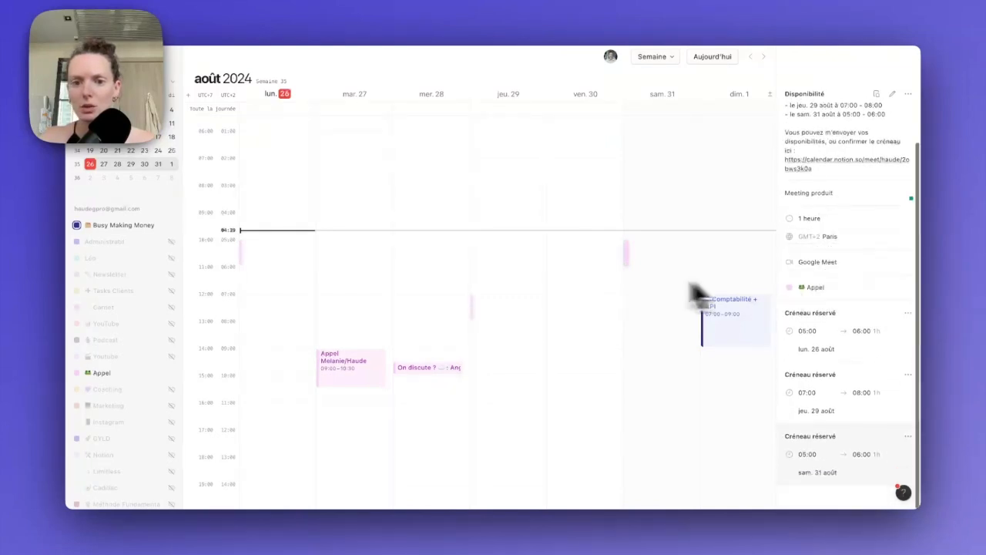
left_click(562, 313)
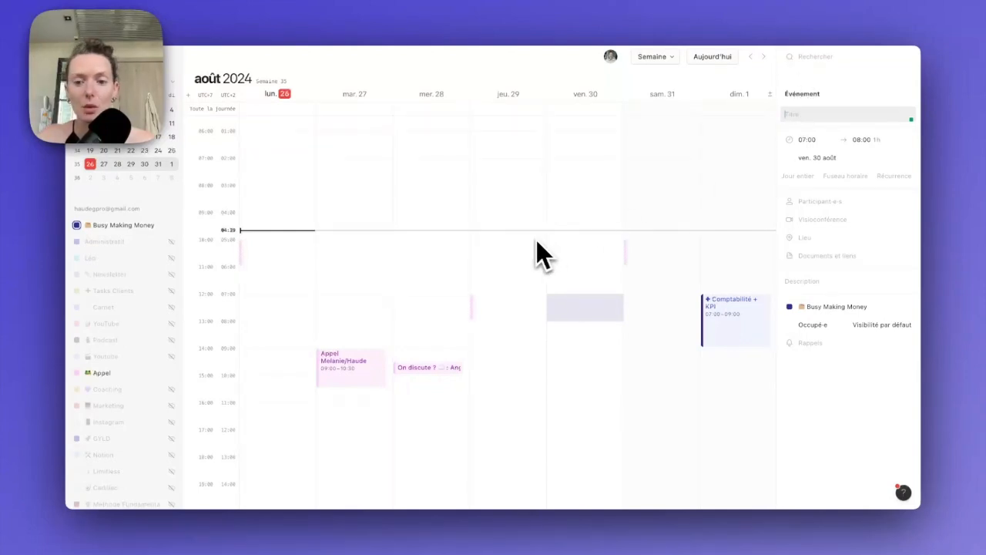
left_click(829, 308)
key("Escape")
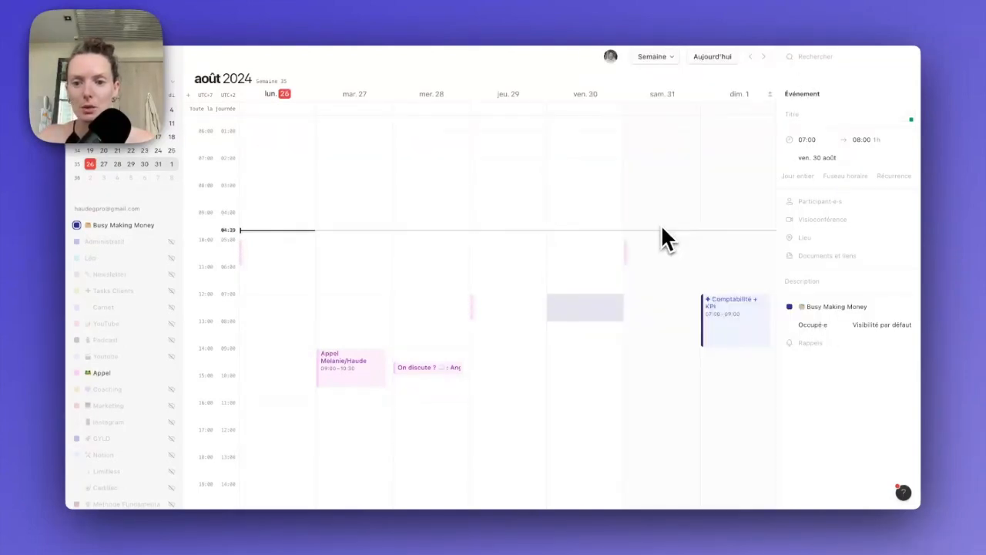
left_click(793, 308)
key("Escape")
key("Escape")
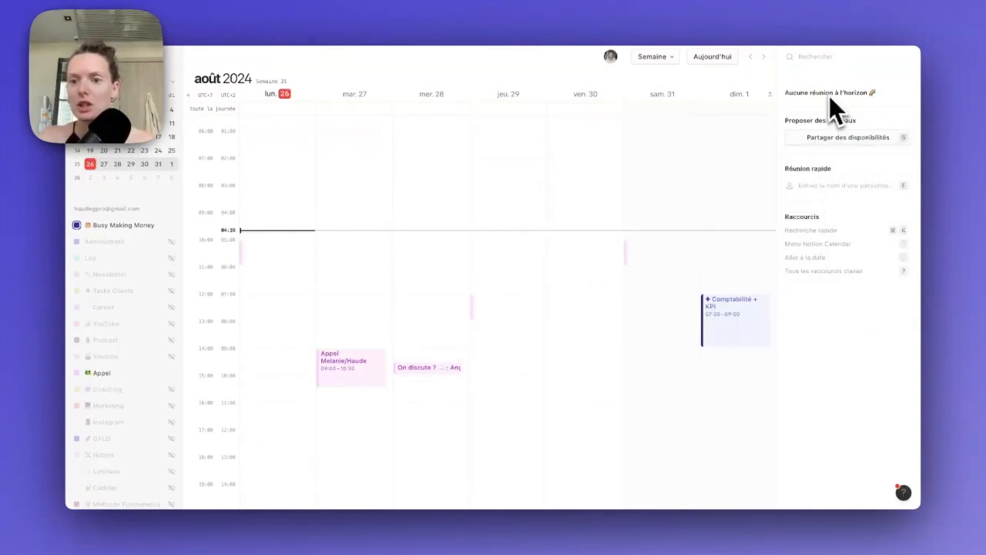
- Delete the Monday 26 August 05:00–06:00 reserved slot from the Meeting produit availability
left_click(472, 309)
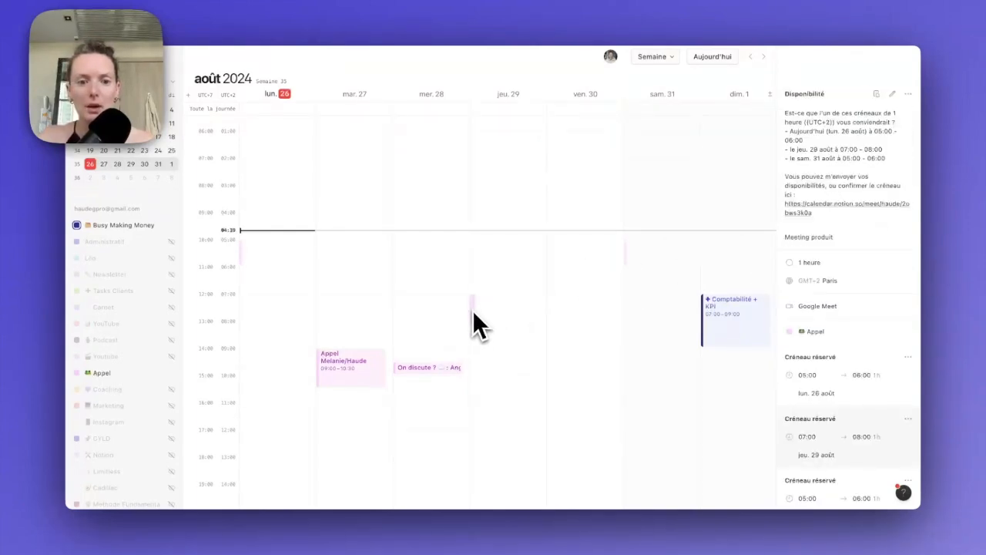
scroll(860, 258, "down", 2)
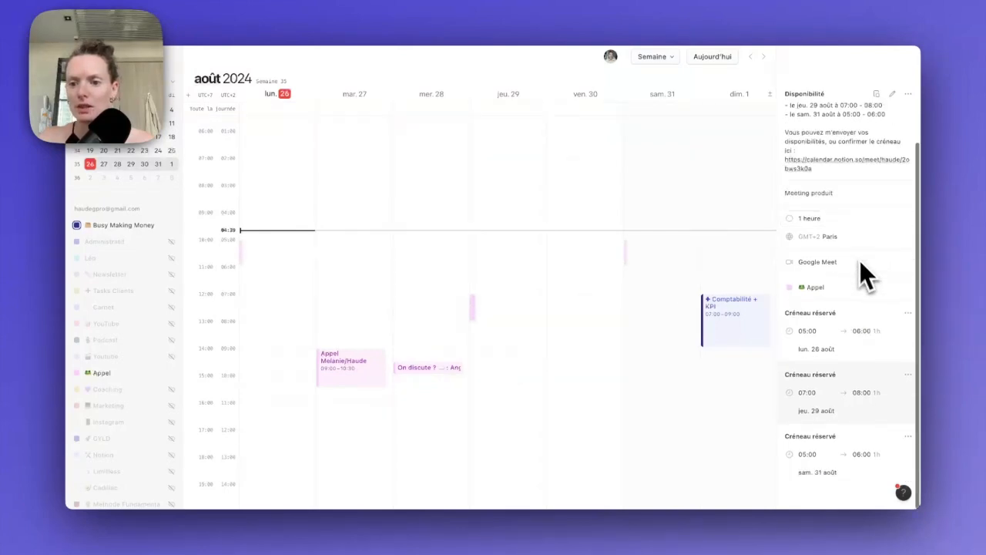
left_click(909, 315)
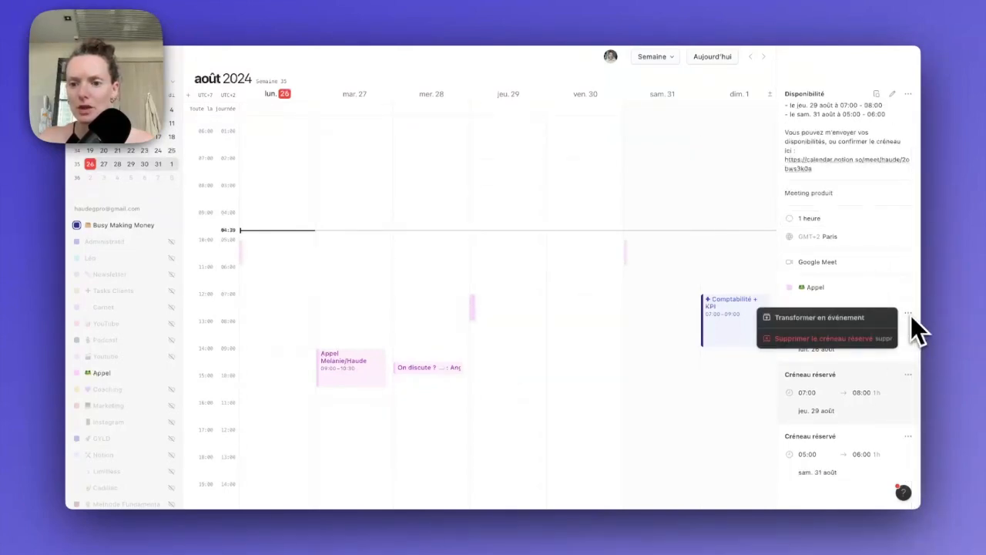
left_click(854, 344)
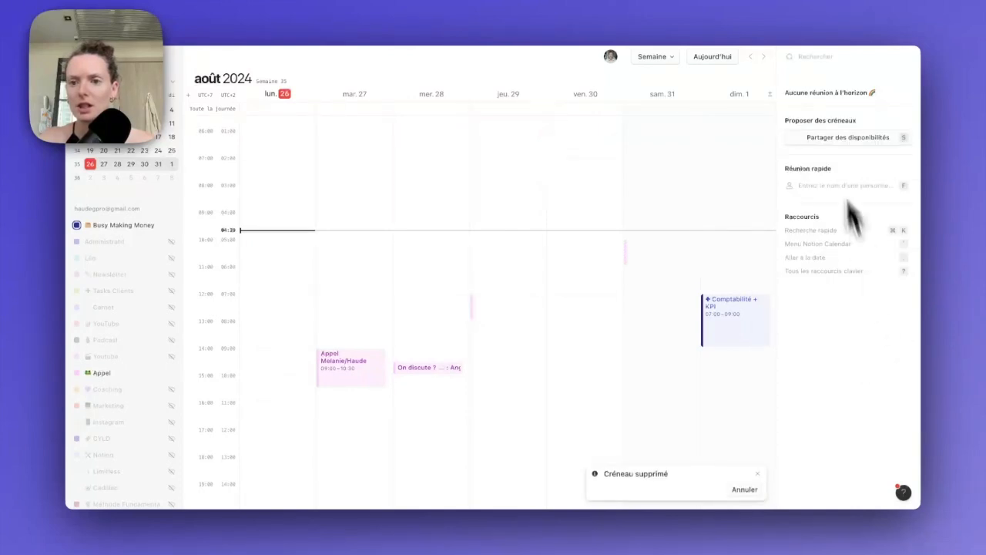
- Reopen the Meeting produit availability from its Thursday 29 August slot to review the remaining slots
key("s")
left_click(893, 94)
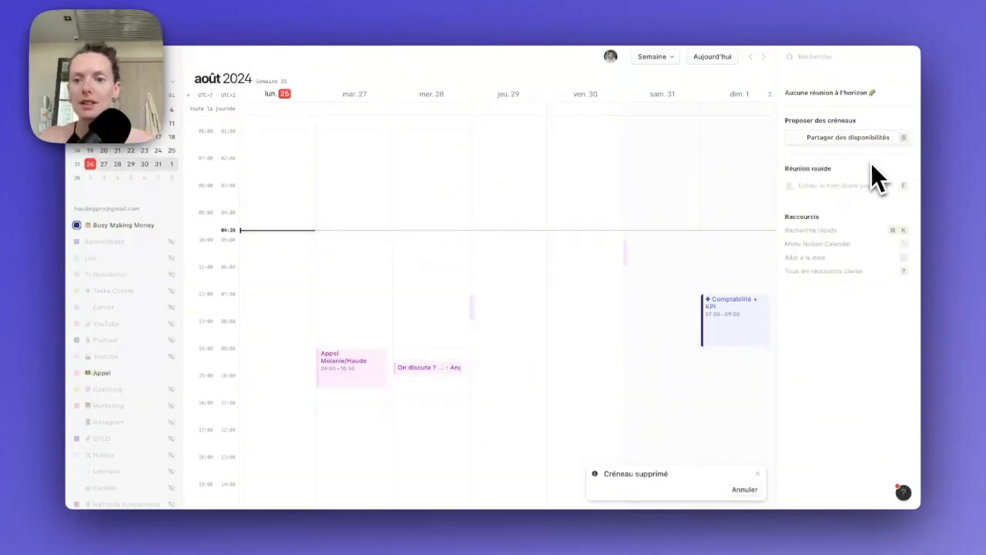
left_click(473, 311)
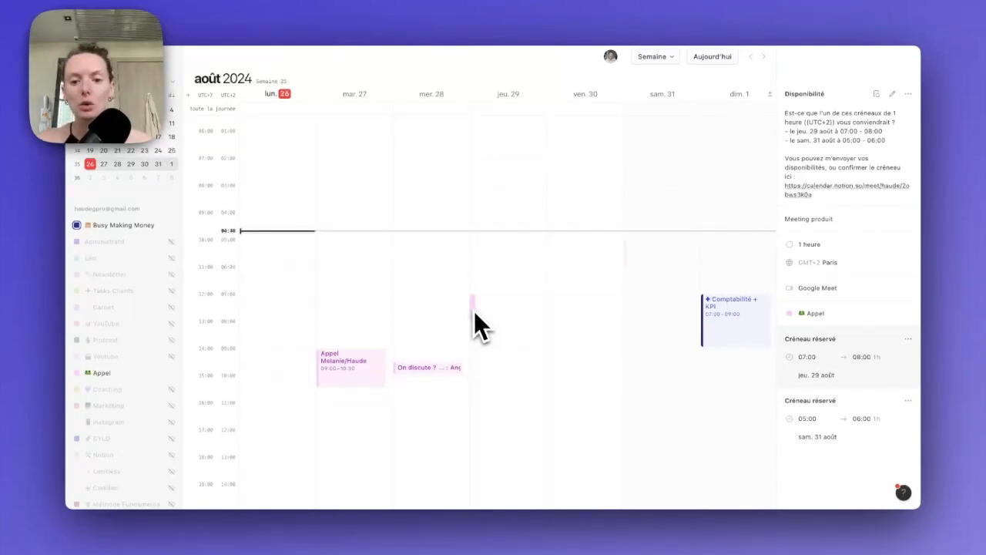
- Delete the Meeting produit availability
left_click(908, 93)
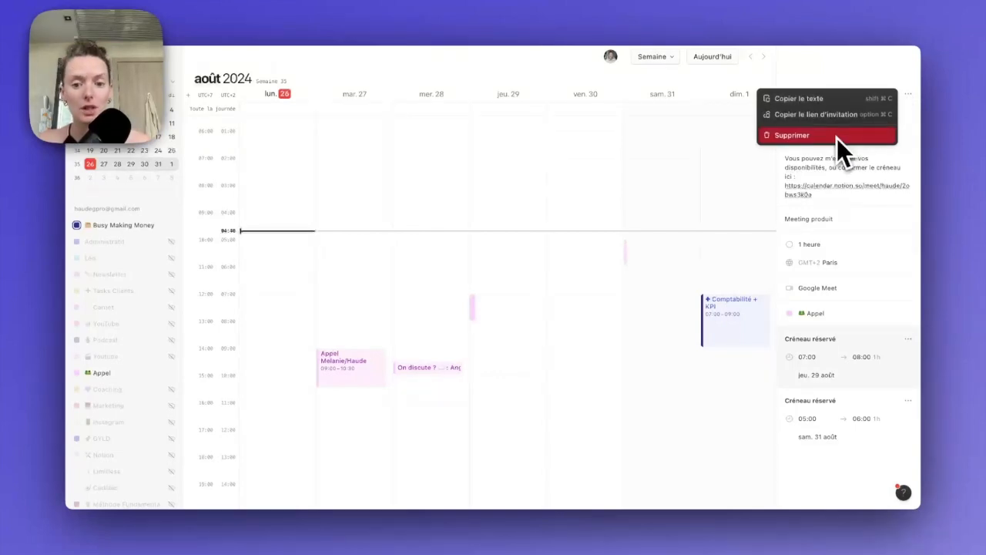
left_click(842, 137)
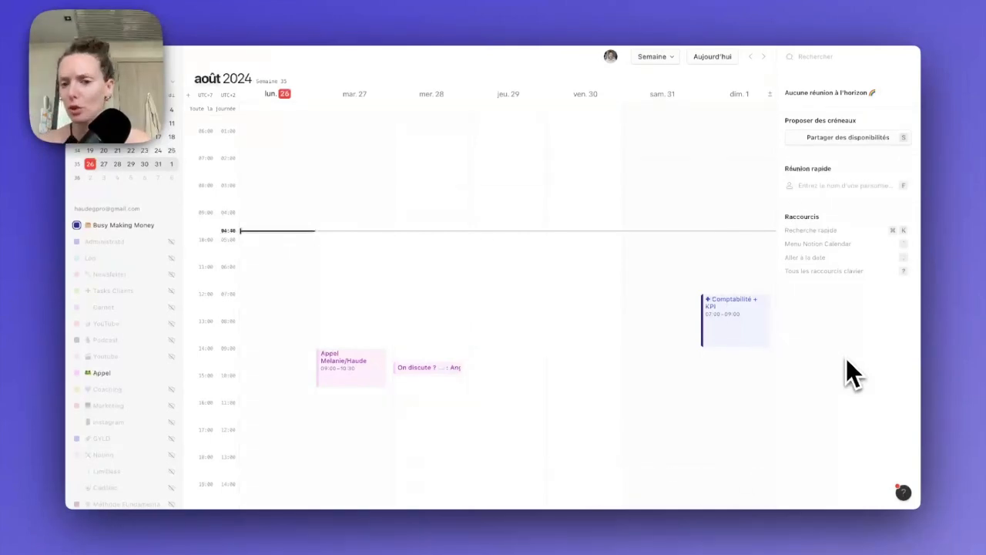
- Start a new shared availability with slots on Wednesday 28 August 06:00–07:00 and Tuesday 27 August 09:00–10:00
left_click(856, 137)
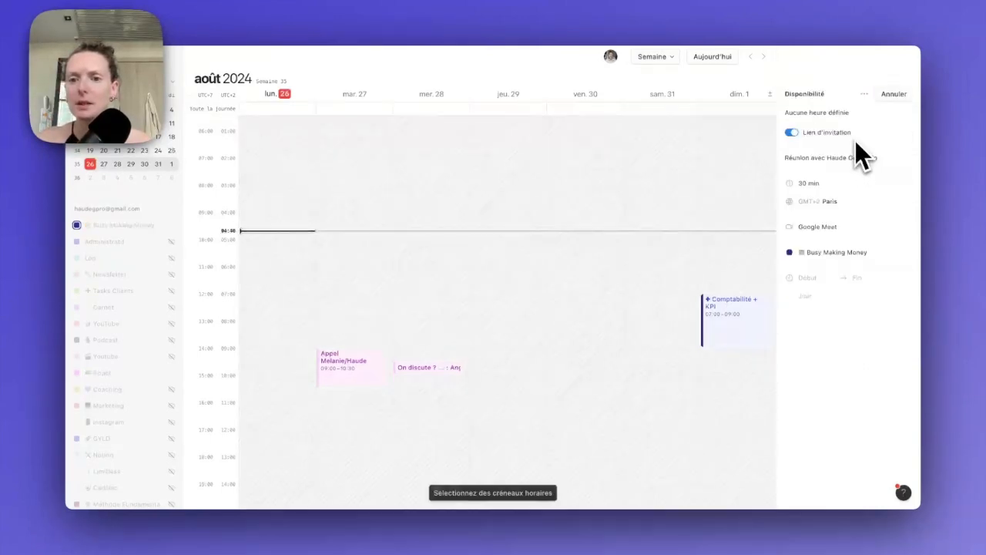
left_click(425, 279)
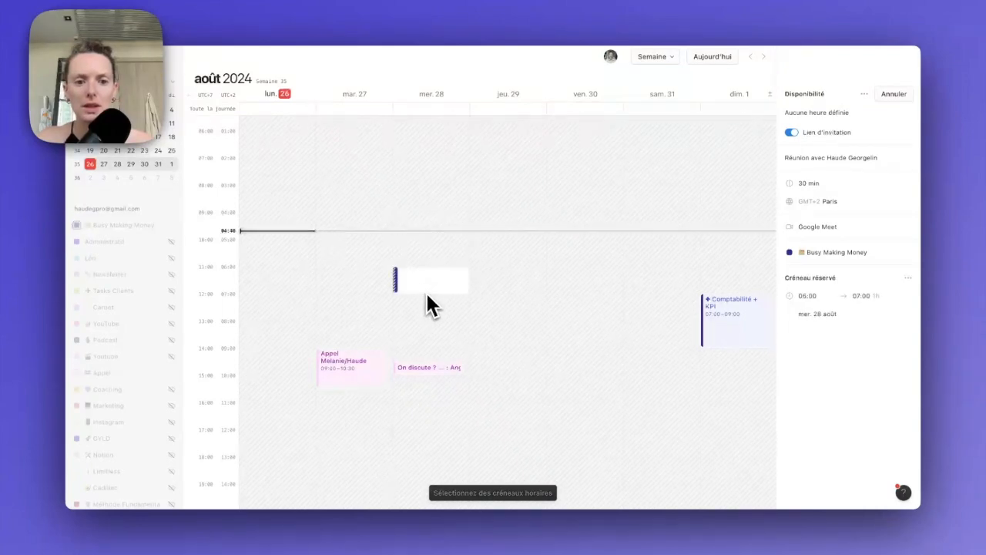
left_click(388, 353)
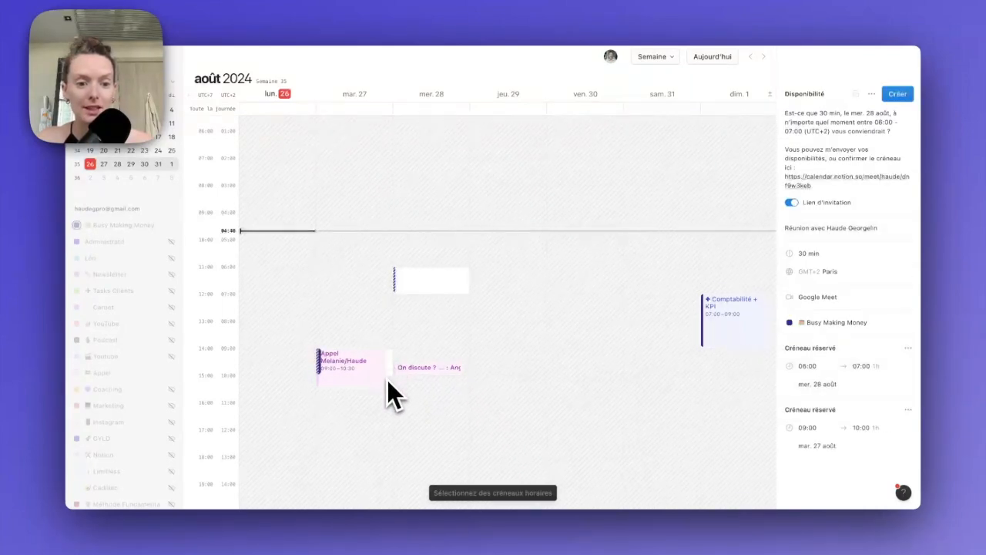
- Assign the availability to the Appel calendar, add a Friday 30 August 06:00–07:00 slot and create it
left_click(832, 342)
left_click(728, 322)
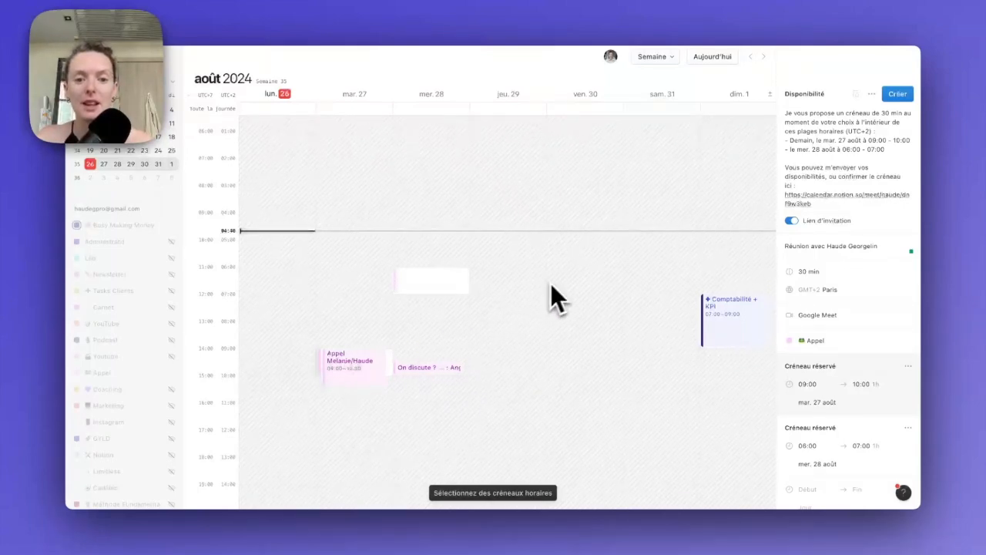
left_click_drag(563, 274, 564, 295)
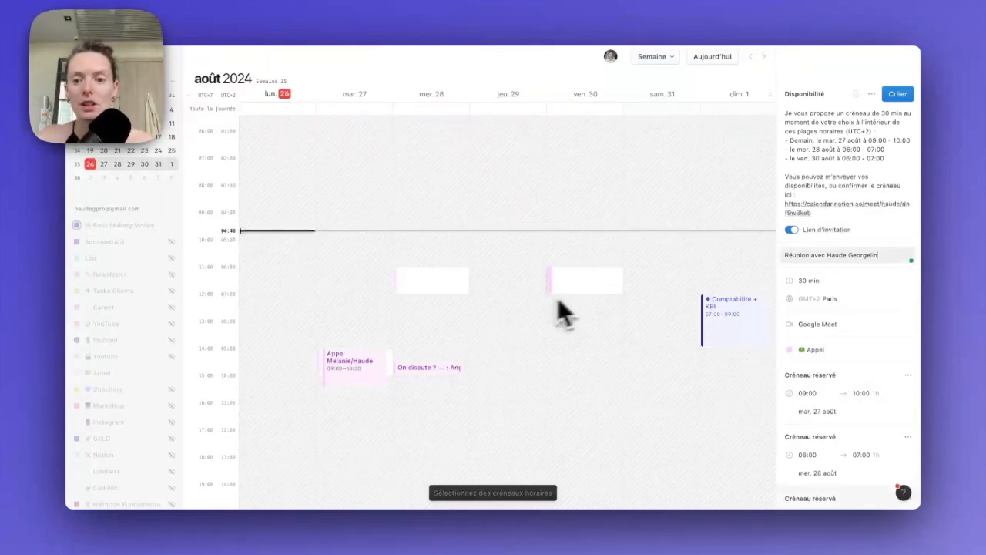
scroll(836, 286, "down", 2)
scroll(836, 285, "up", 2)
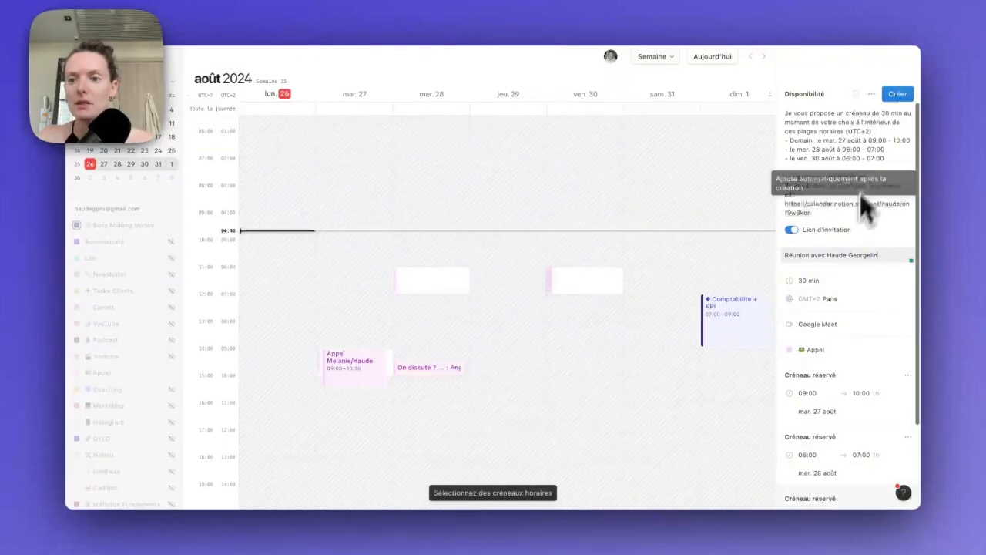
left_click(896, 96)
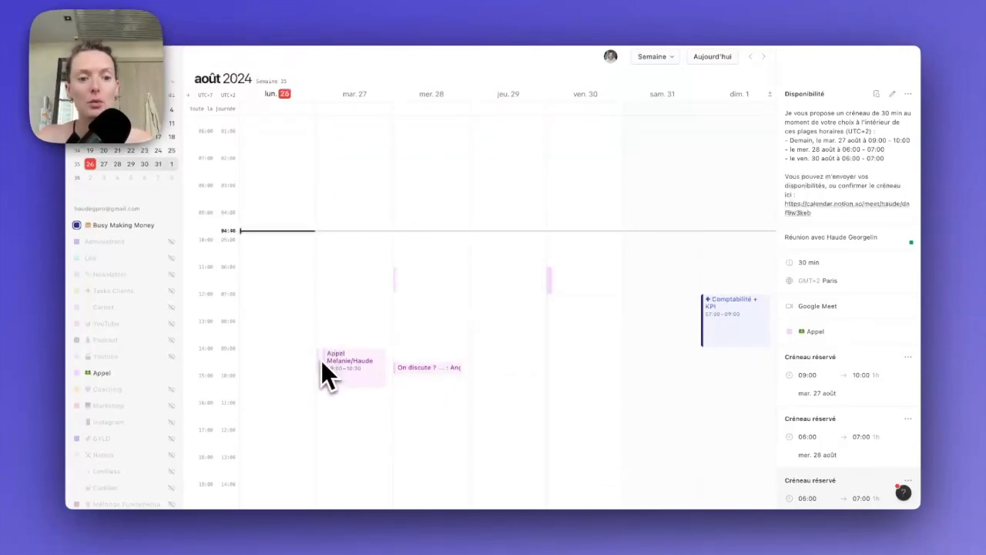
- Switch to Google Calendar and examine the details of the Tuesday 27 August 14:00–15:30 call
left_click(201, 3)
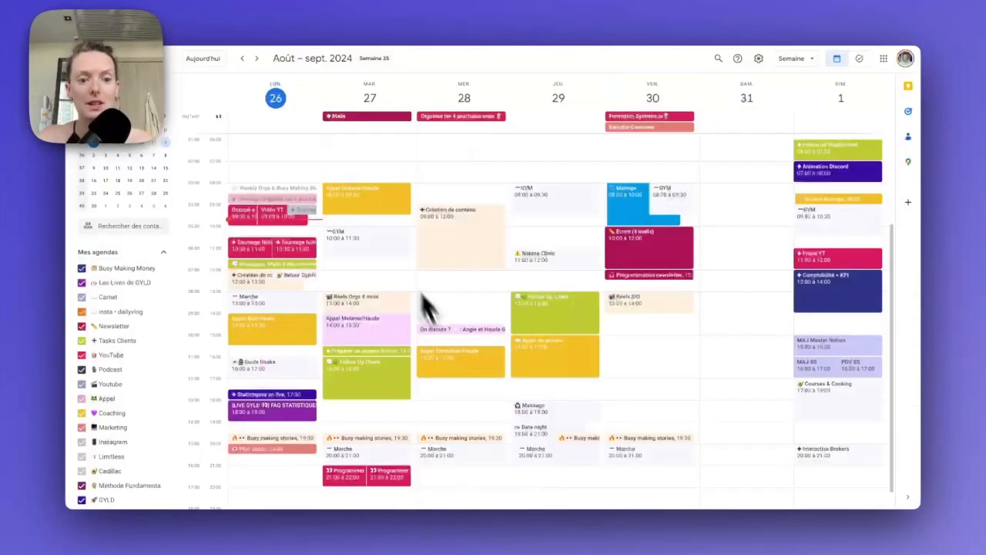
left_click(405, 336)
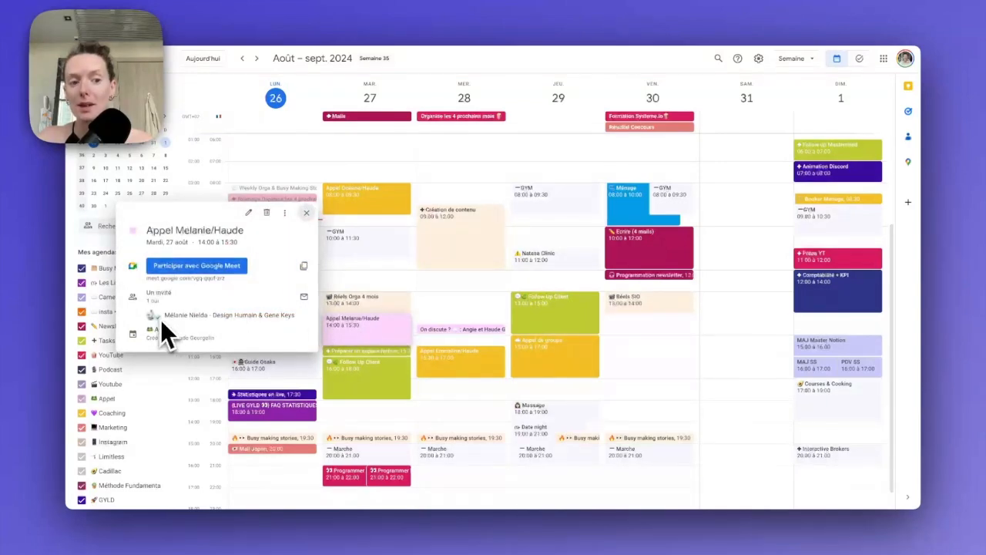
left_click(306, 214)
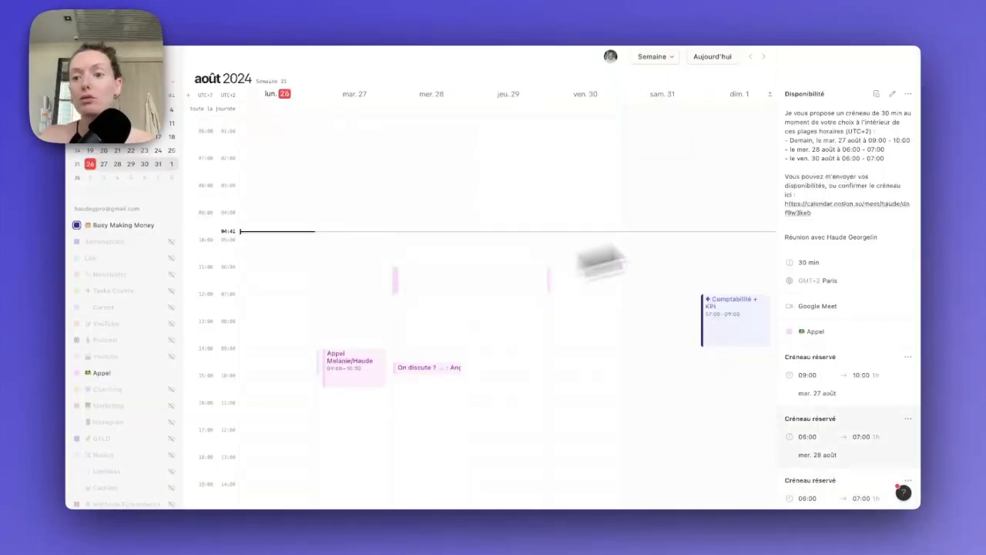
- Delete the 30-minute availability with the three reserved slots in Notion Calendar
left_click(908, 93)
left_click(846, 137)
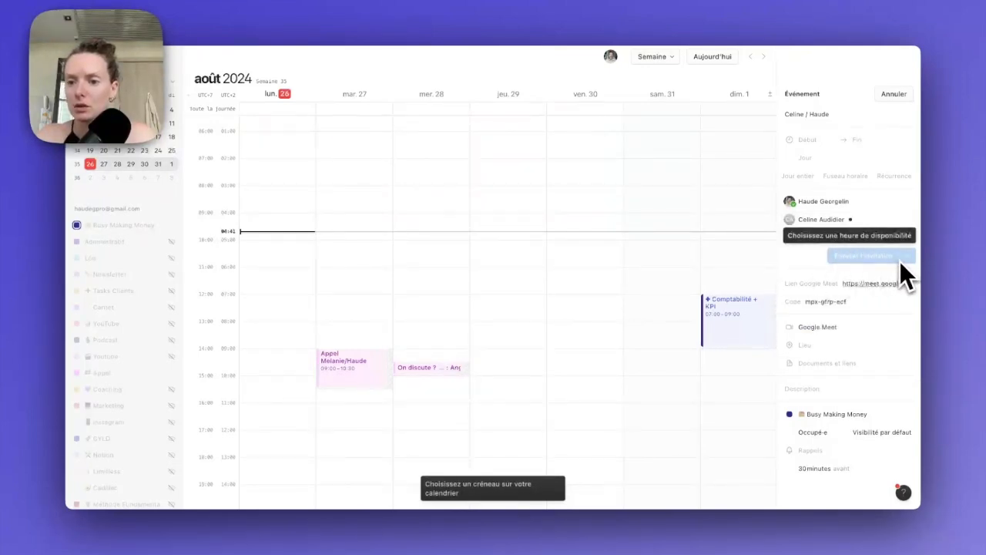
- Schedule the quick meeting with the contact on Sunday 25 August from 03:30 to 04:00
left_click(809, 138)
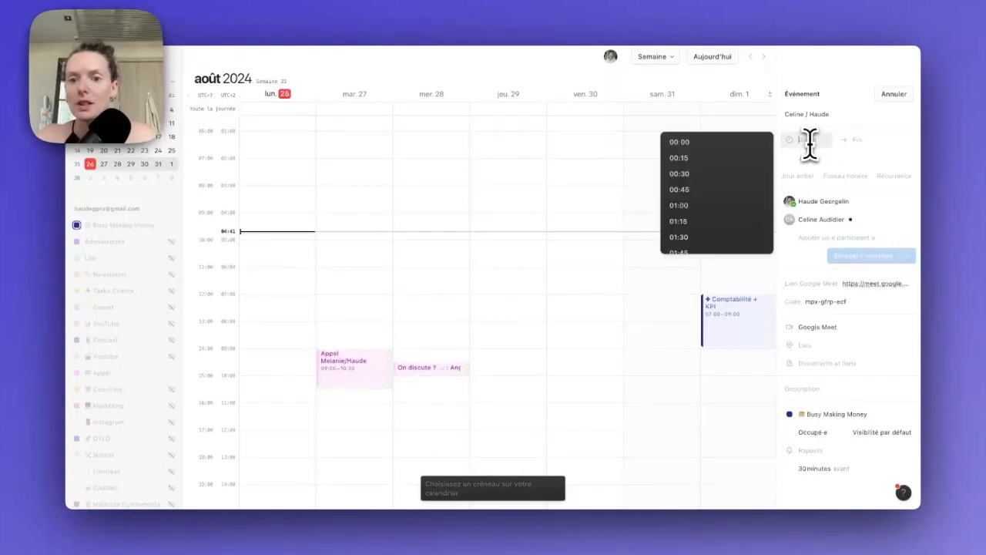
left_click(732, 183)
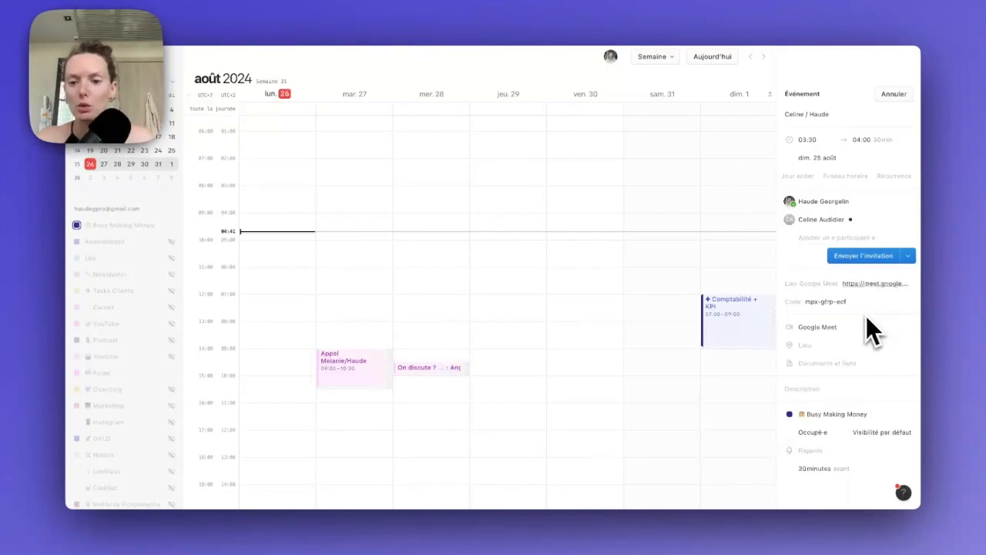
- Examine the Notion pages that can be attached to the meeting and the calendars it can be assigned to
left_click(840, 364)
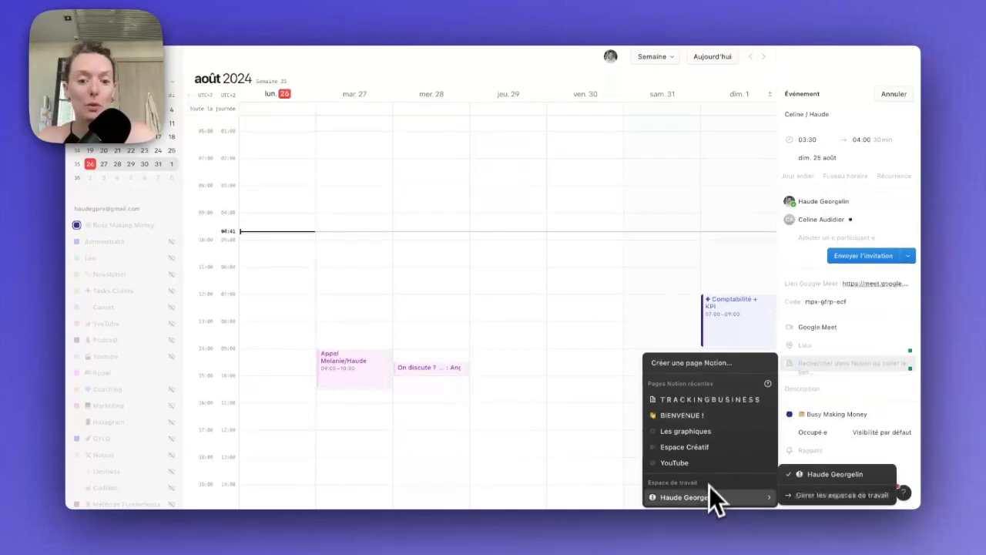
key("Escape")
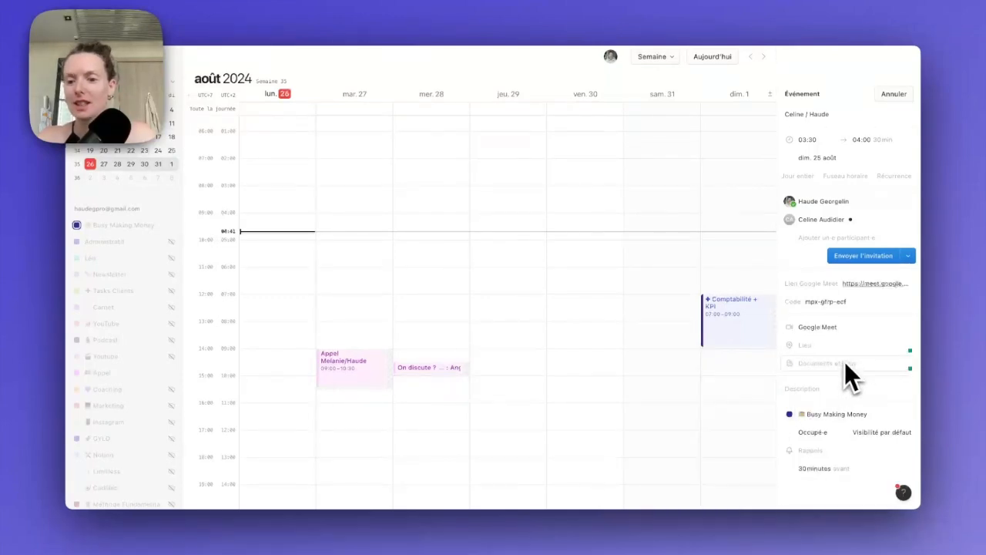
left_click(836, 414)
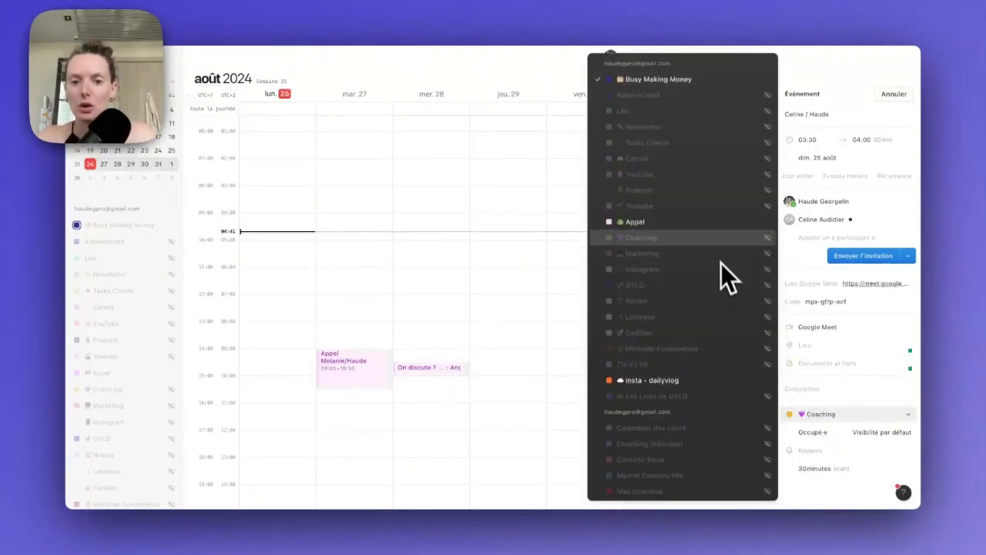
key("Escape")
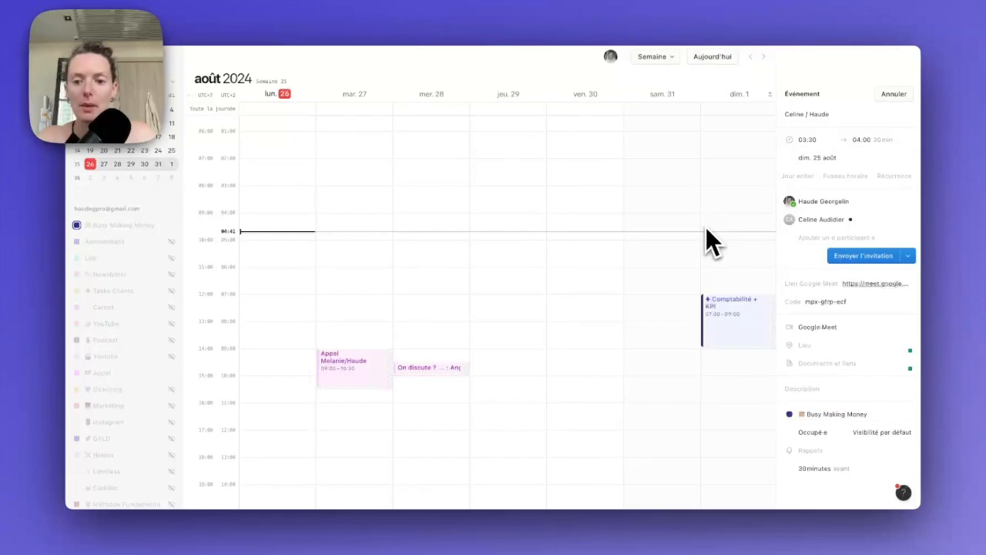
left_click(845, 416)
key("Escape")
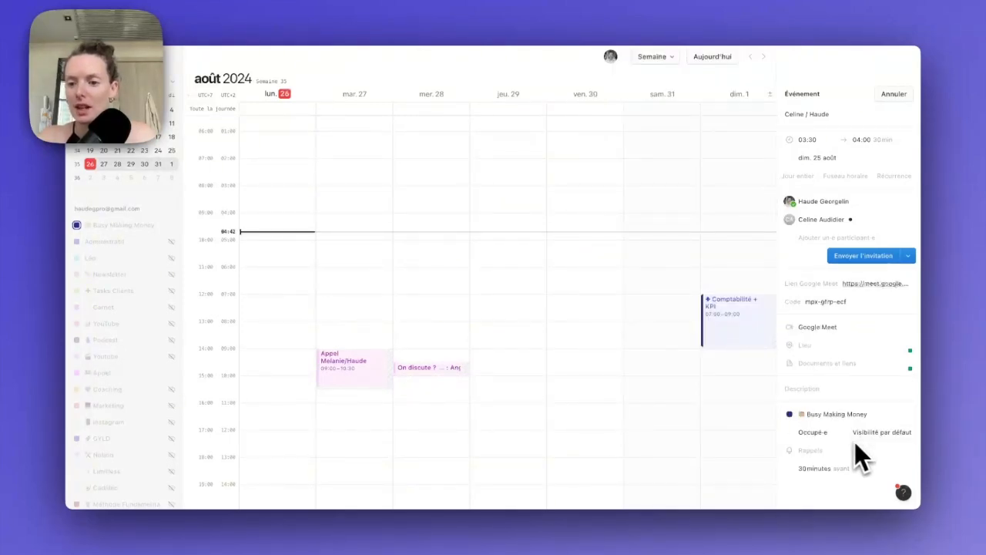
- Set the meeting's visibility to Public and check the calendar choices
left_click(893, 437)
left_click(746, 455)
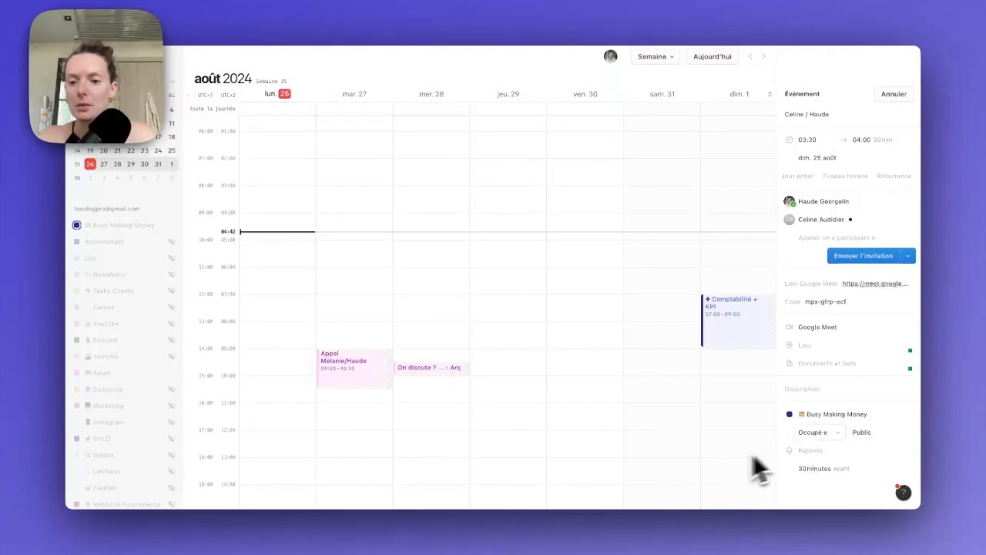
left_click(835, 417)
key("Escape")
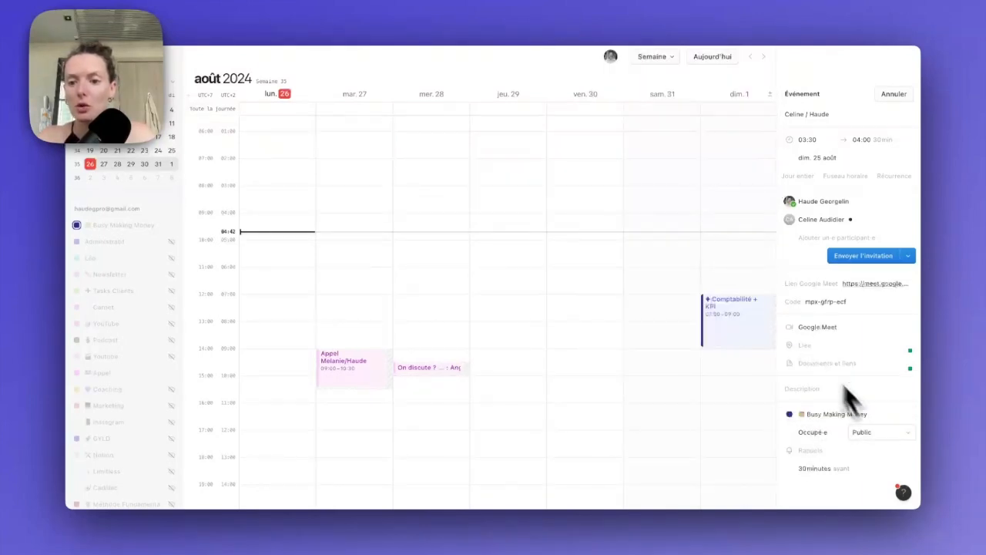
- Set the meeting's visibility to Privé, keeping it on the Busy Making Money calendar
left_click(869, 433)
left_click(743, 471)
left_click(833, 416)
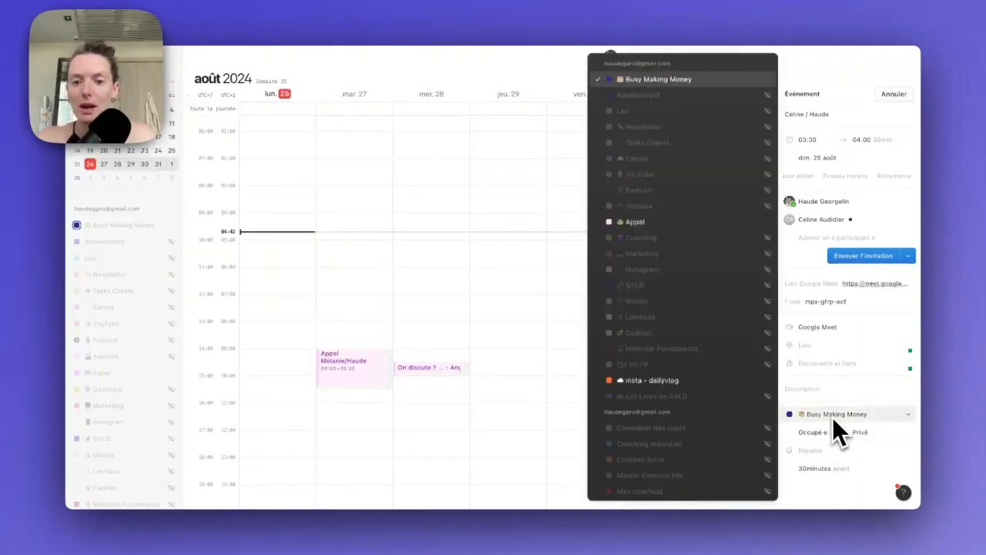
key("Escape")
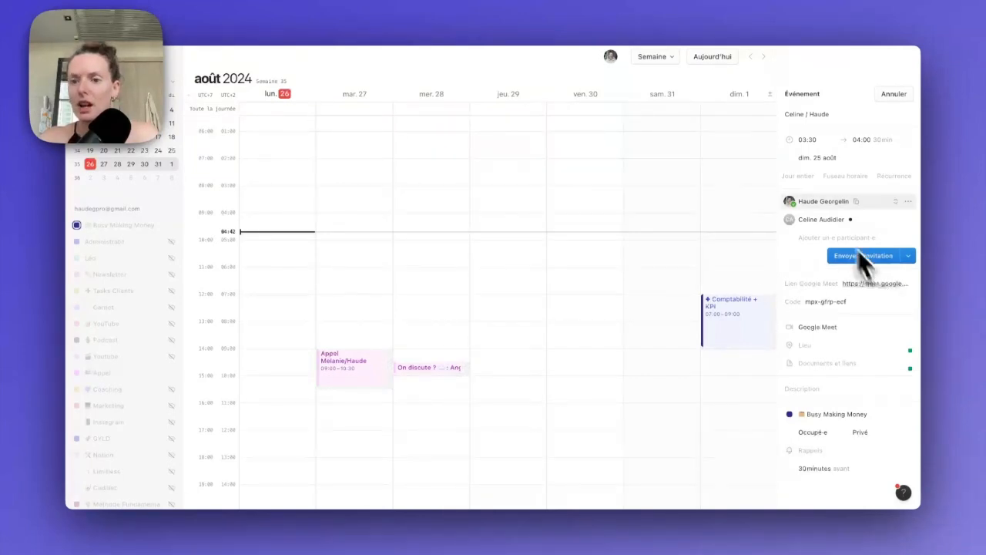
- Review the invitation's sending options and save the meeting without sending an email notification
left_click(909, 256)
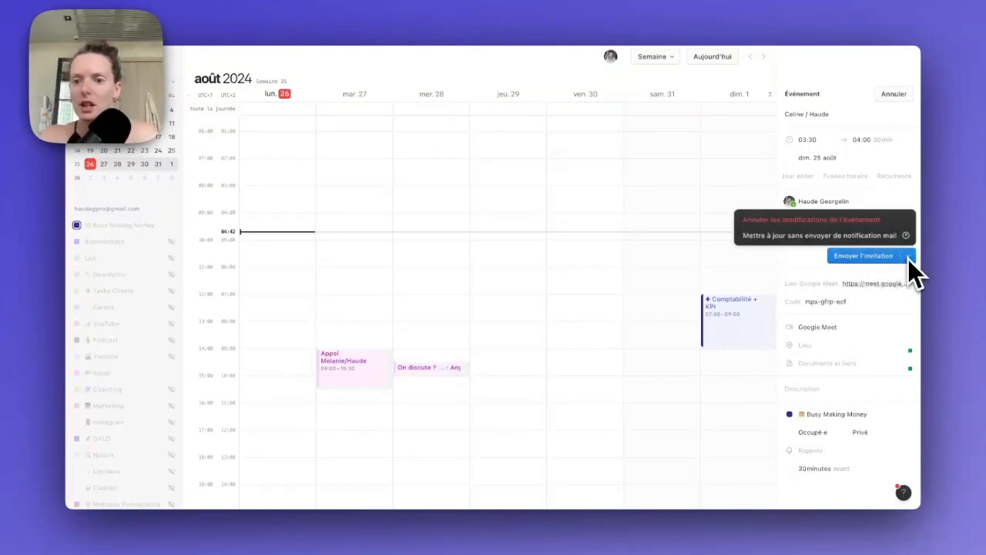
left_click(840, 257)
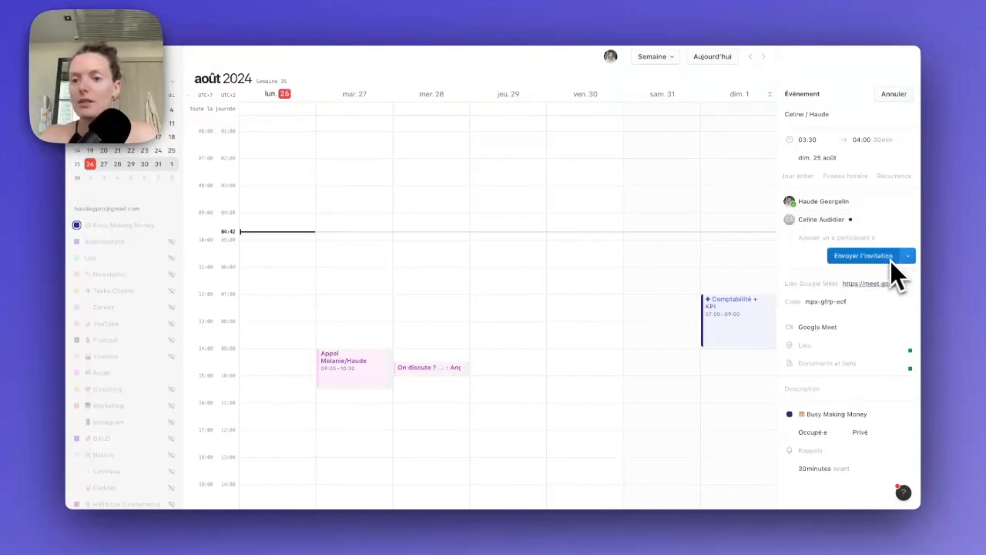
left_click(910, 260)
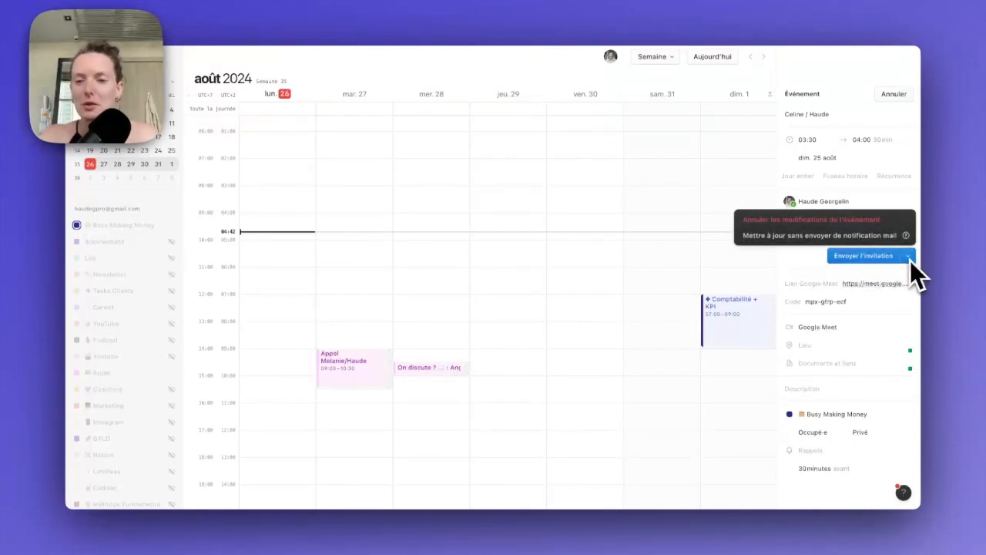
left_click(843, 241)
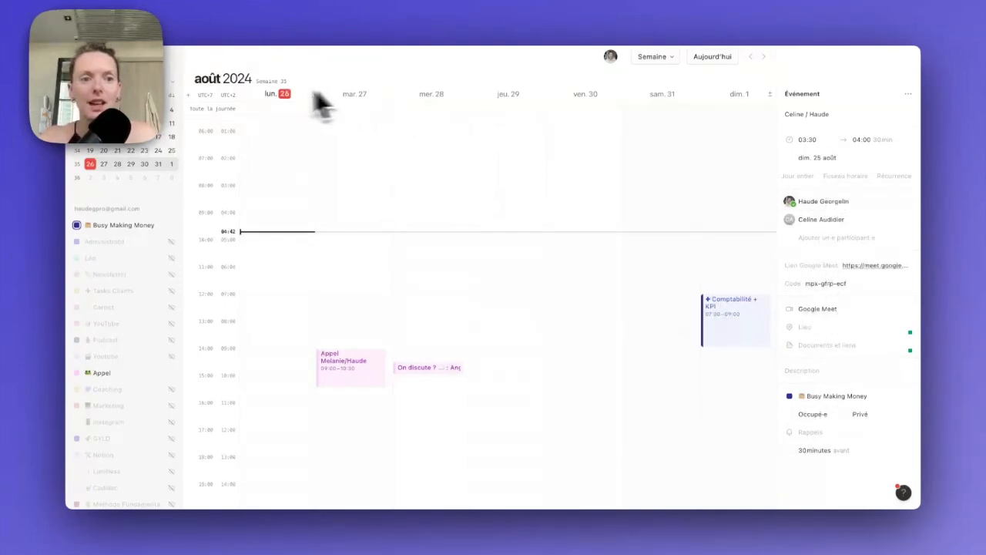
- Check the saved meeting in the week of 19–25 August in Notion Calendar and its details in Google Calendar
left_click(749, 58)
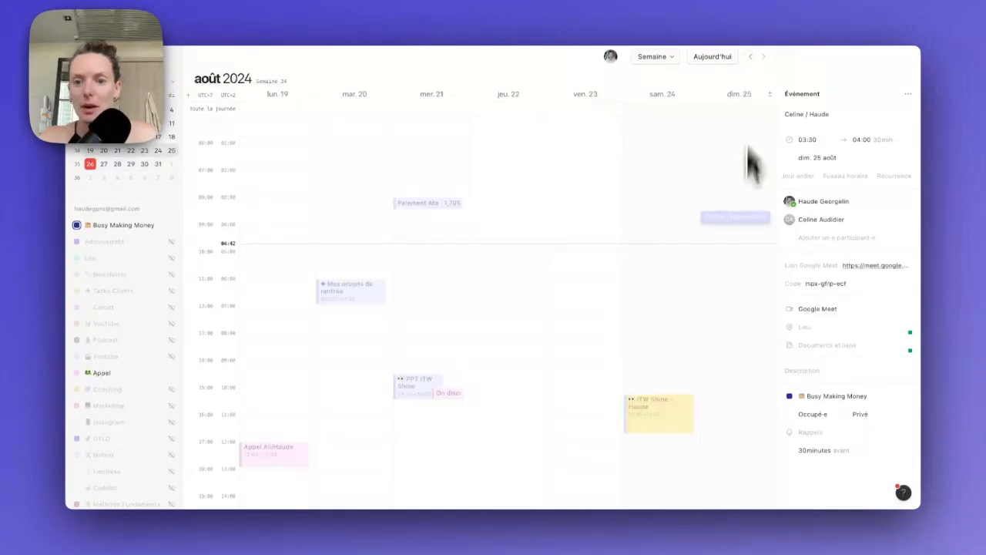
key("Escape")
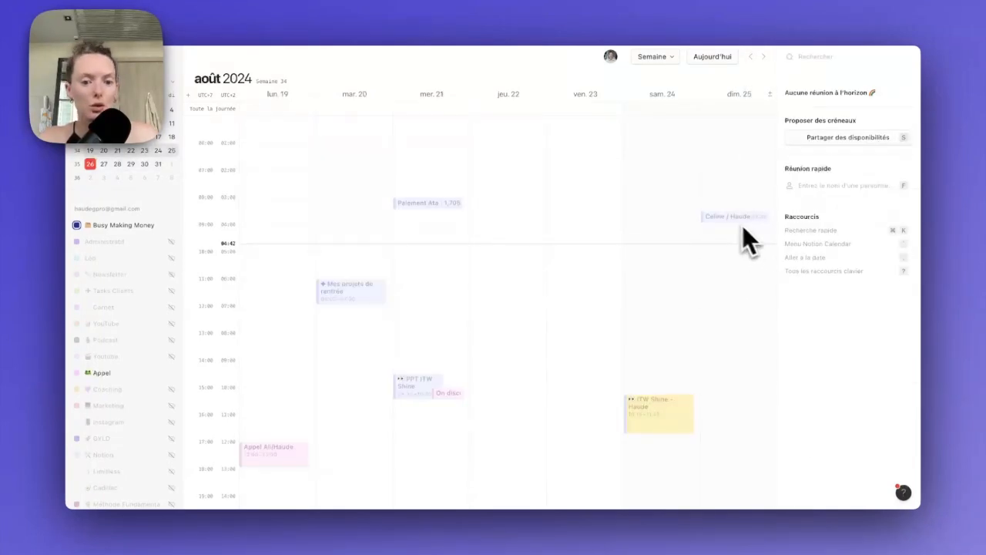
left_click(200, 2)
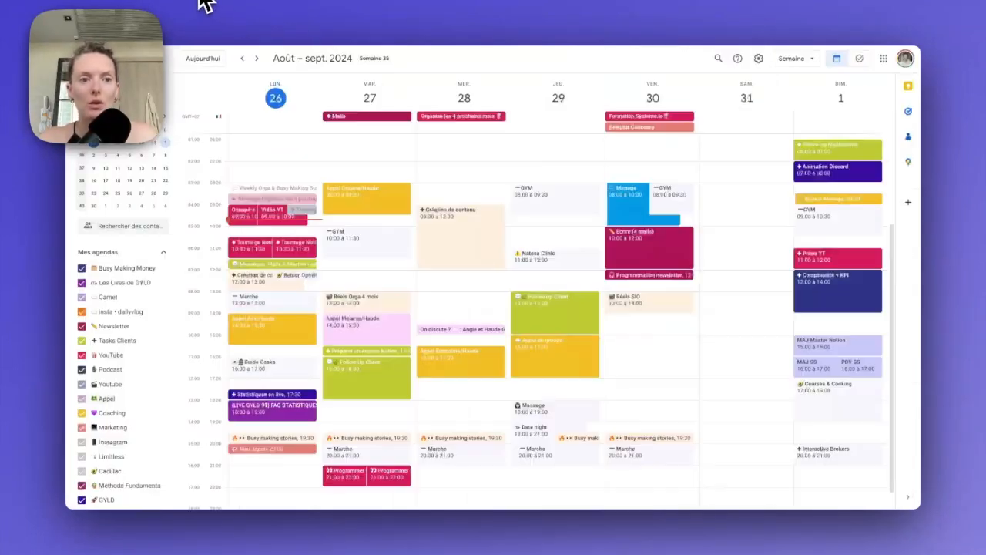
left_click(242, 59)
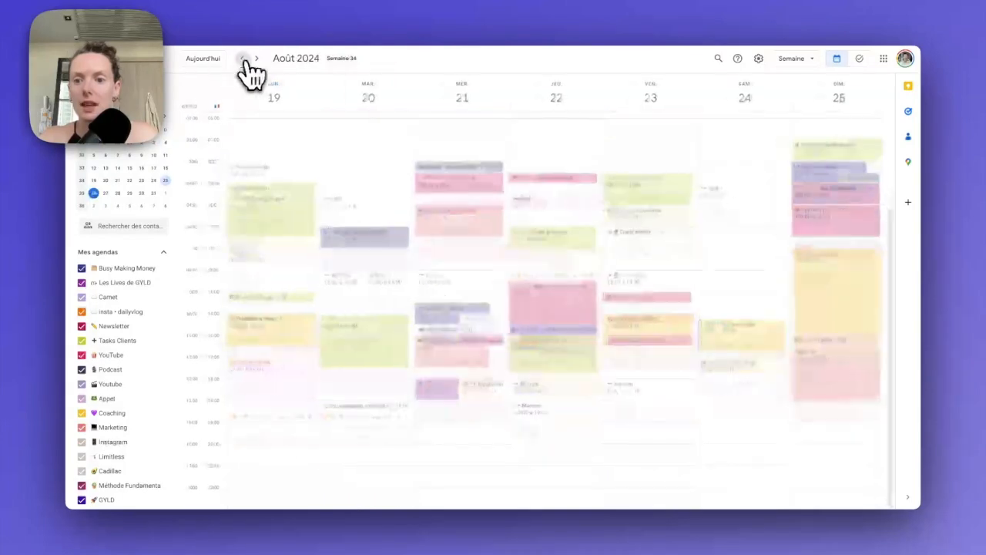
left_click(871, 180)
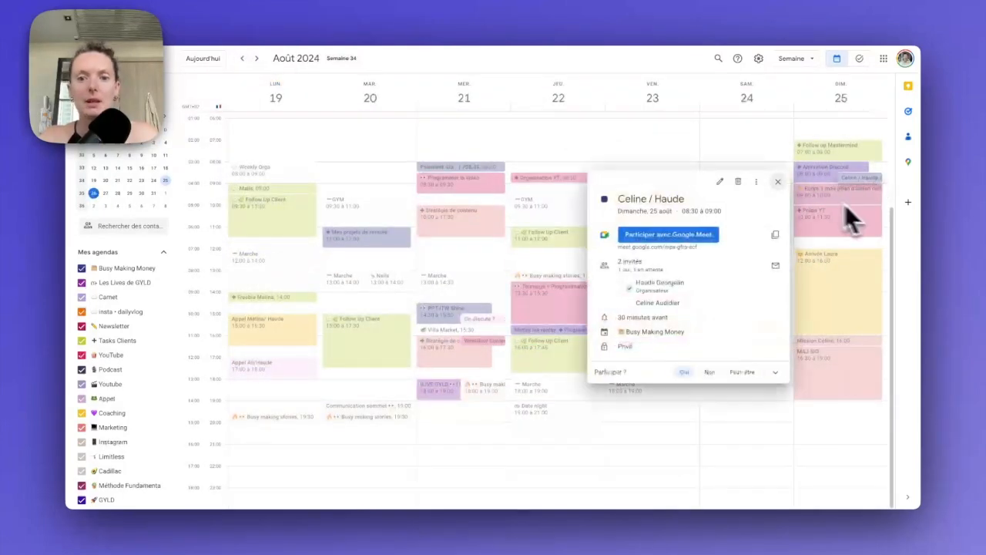
left_click(778, 181)
- Switch back to Notion Calendar and open the calendar account's integration settings
left_click(660, 4)
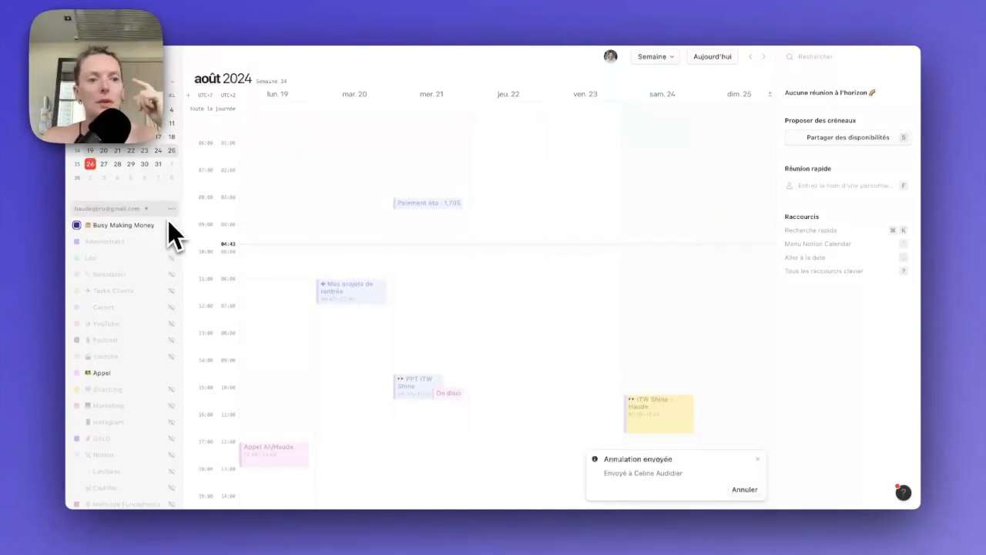
left_click(172, 208)
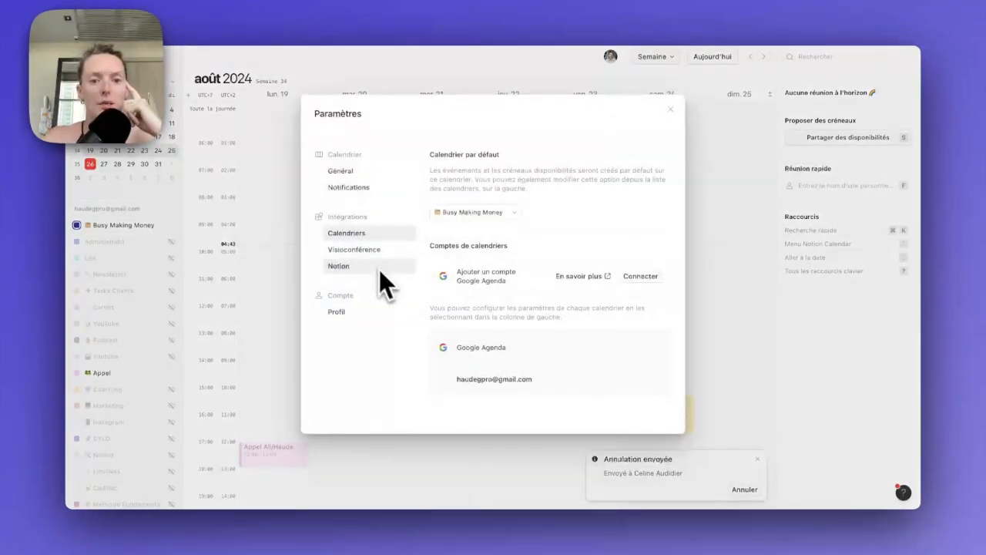
- Review the calendars available as the default calendar, keep Busy Making Money, and close the settings
left_click(474, 213)
left_click(547, 235)
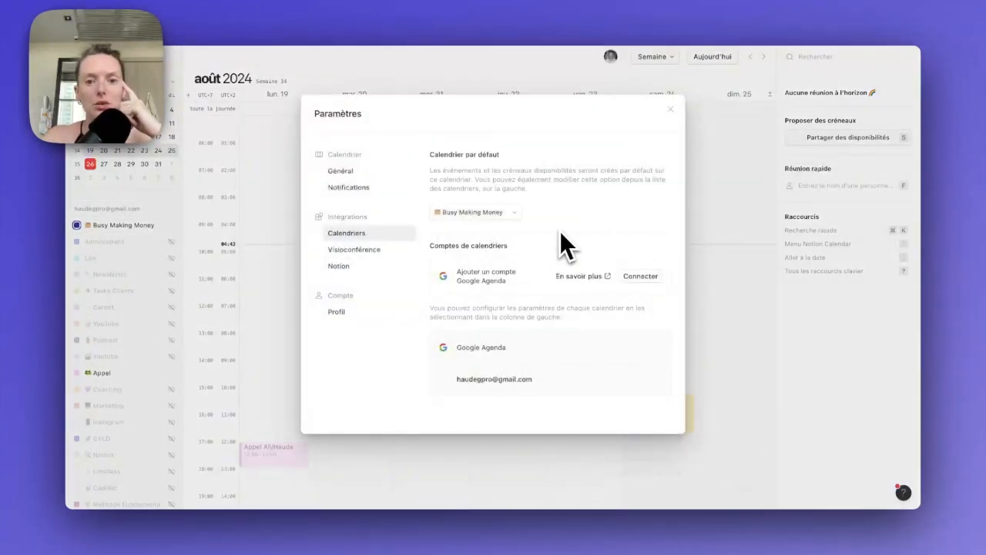
left_click(497, 209)
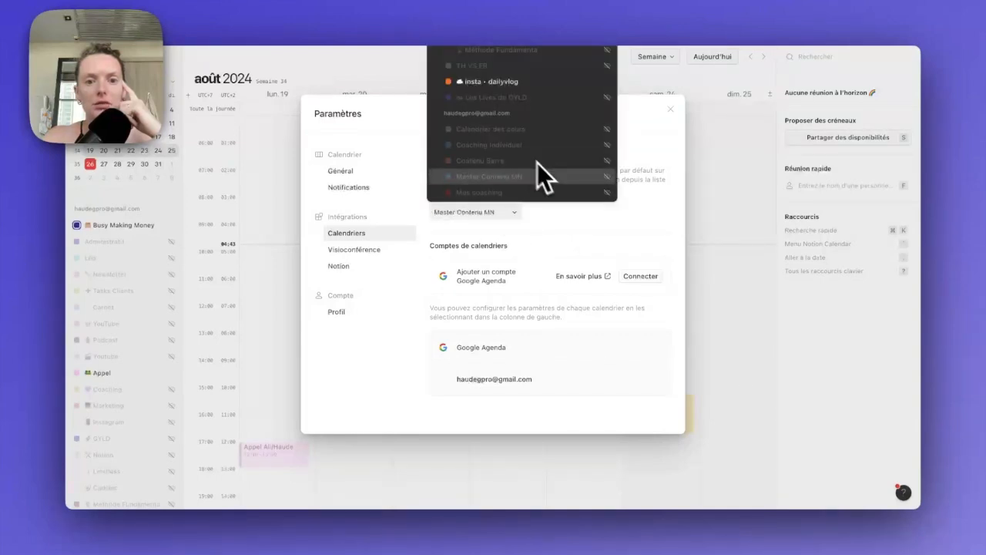
scroll(534, 135, "down", 1)
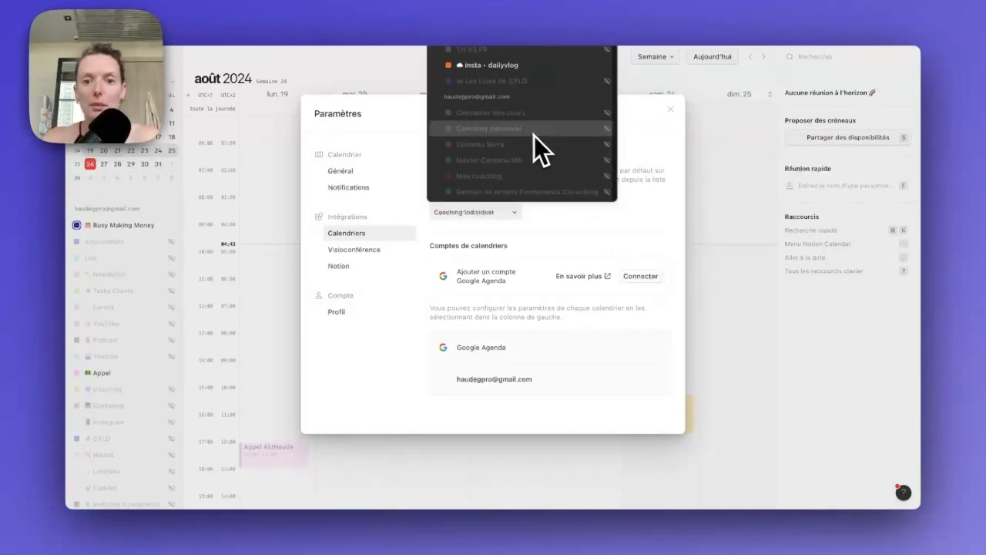
left_click(590, 224)
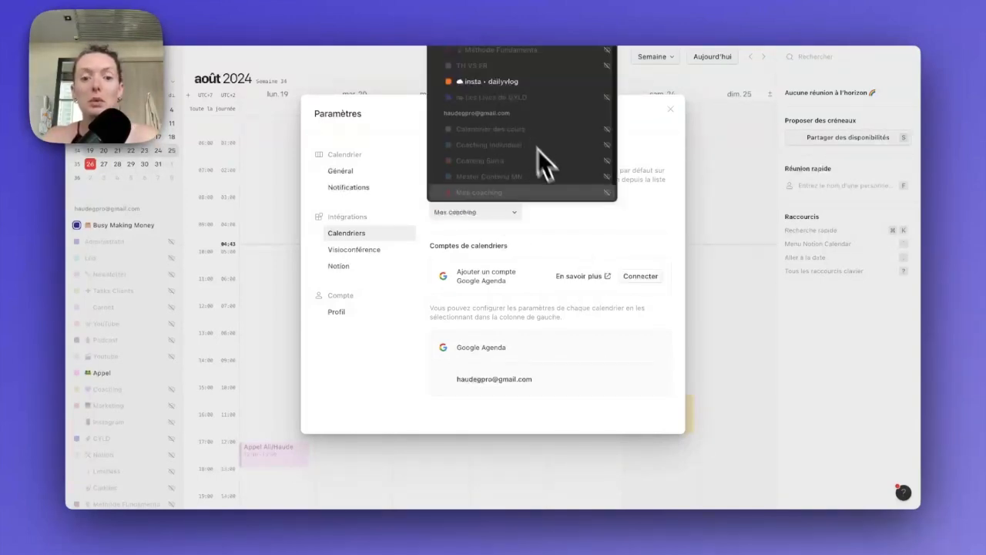
left_click(585, 231)
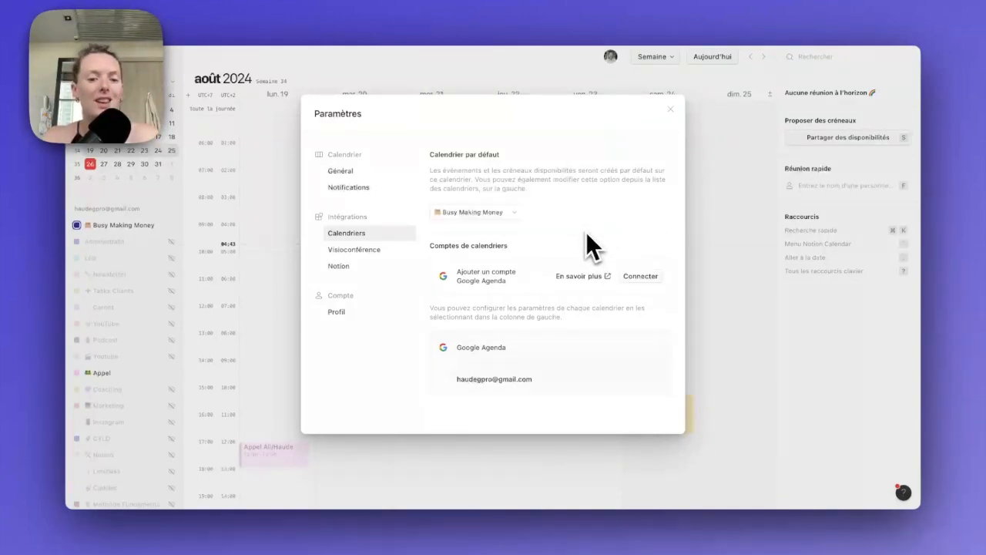
left_click(671, 109)
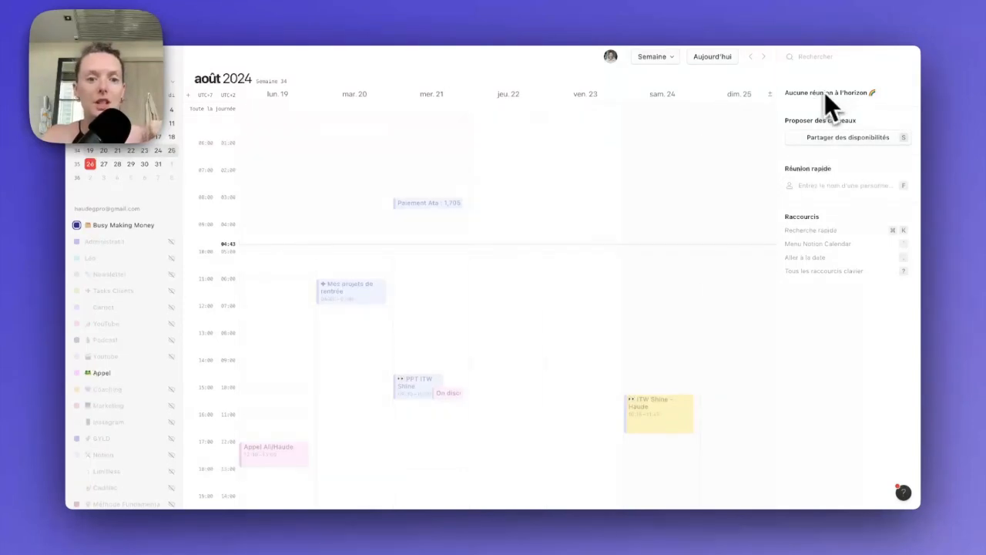
- Create an event titled gg on Monday 19 August from 05:00 to 06:00 and add the suggested contact as a participant
left_click(295, 257)
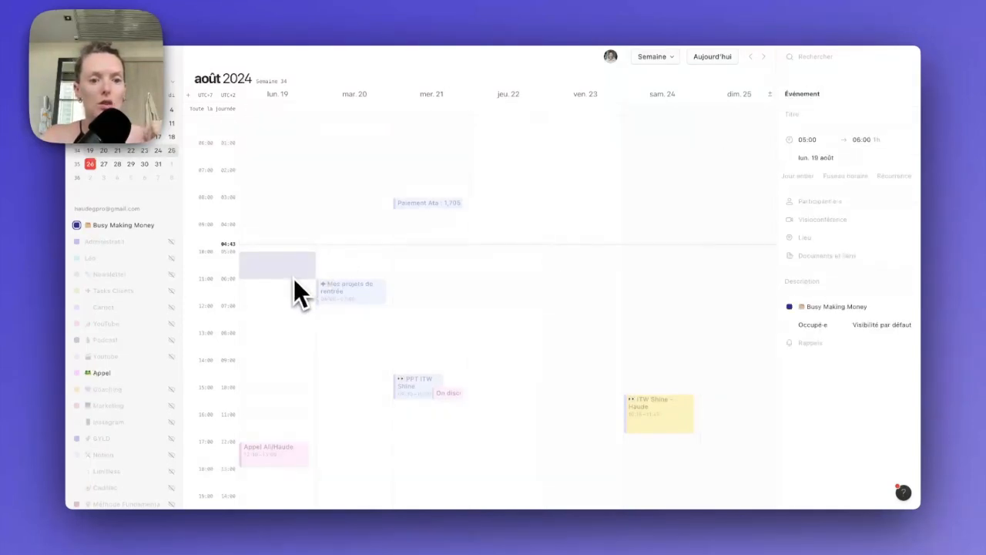
left_click_drag(293, 278, 293, 279)
type("ggi")
left_click(834, 201)
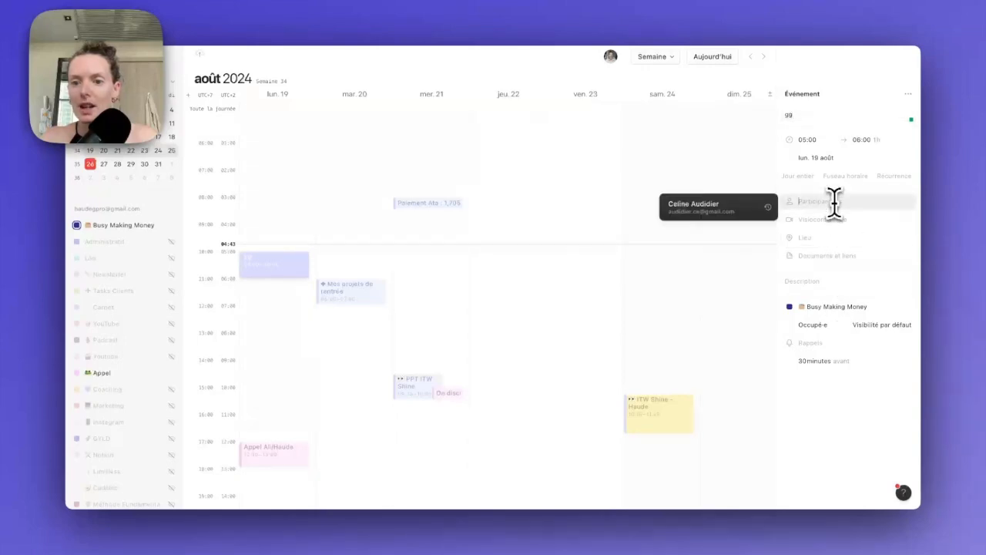
left_click(757, 214)
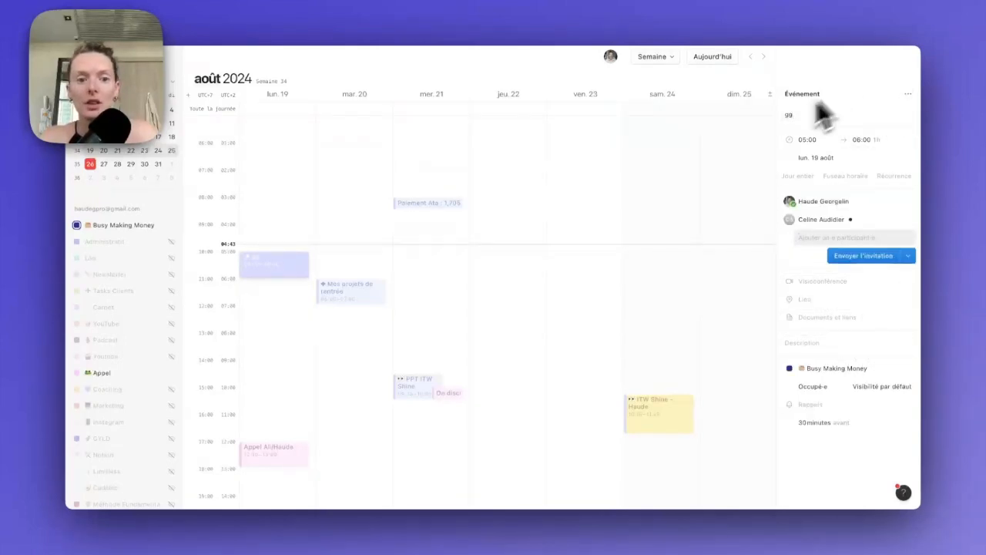
- Save the gg event without sending an email notification and check its details in the calendar
left_click(554, 274)
left_click(639, 284)
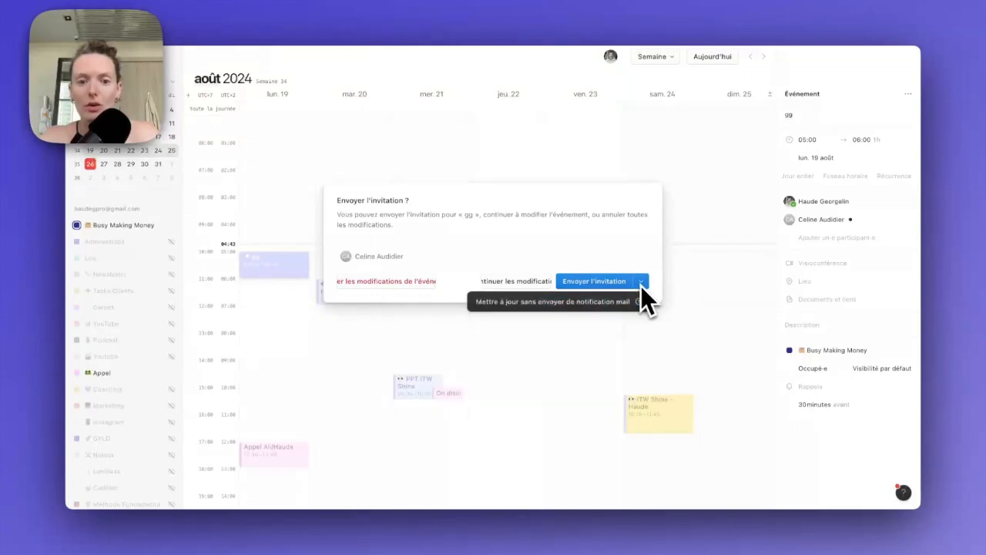
left_click(572, 303)
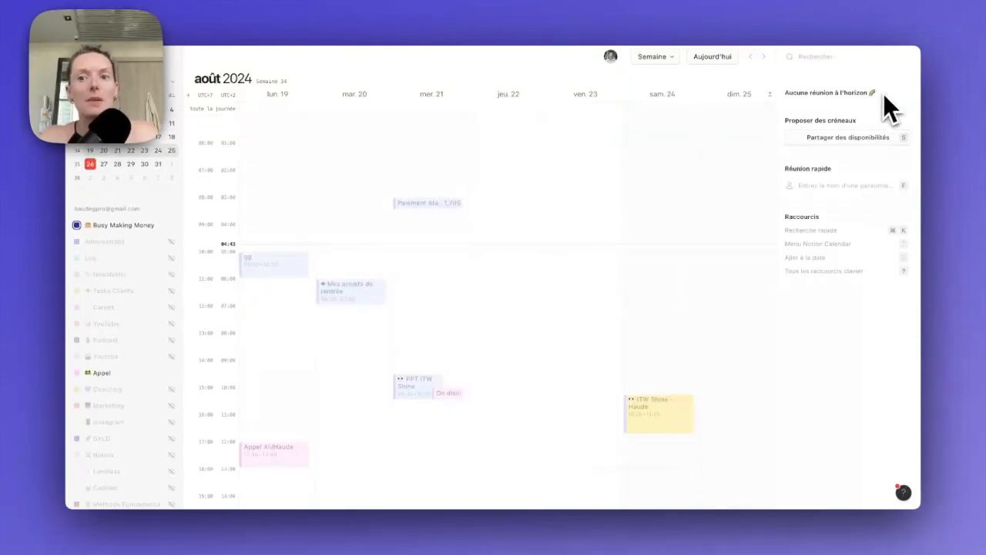
left_click(277, 261)
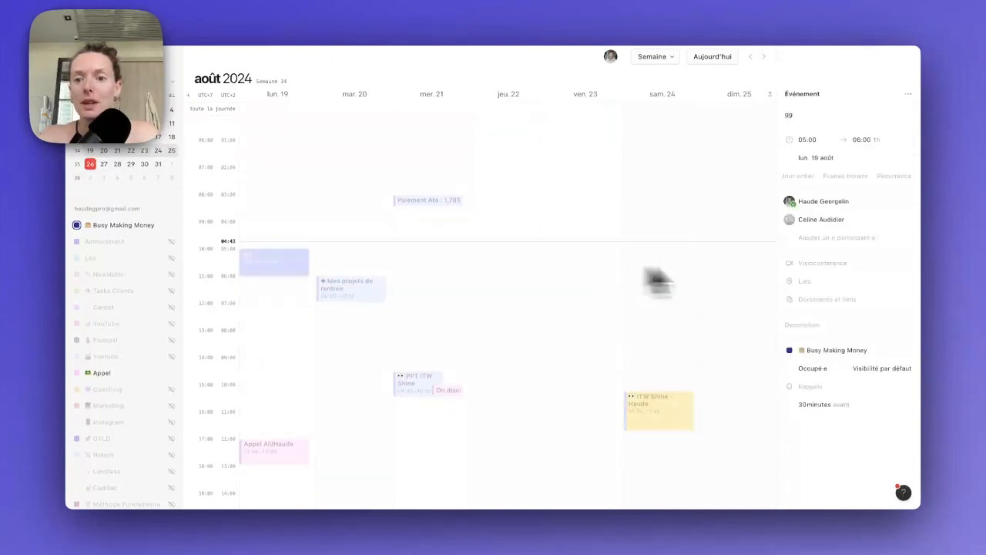
key("Escape")
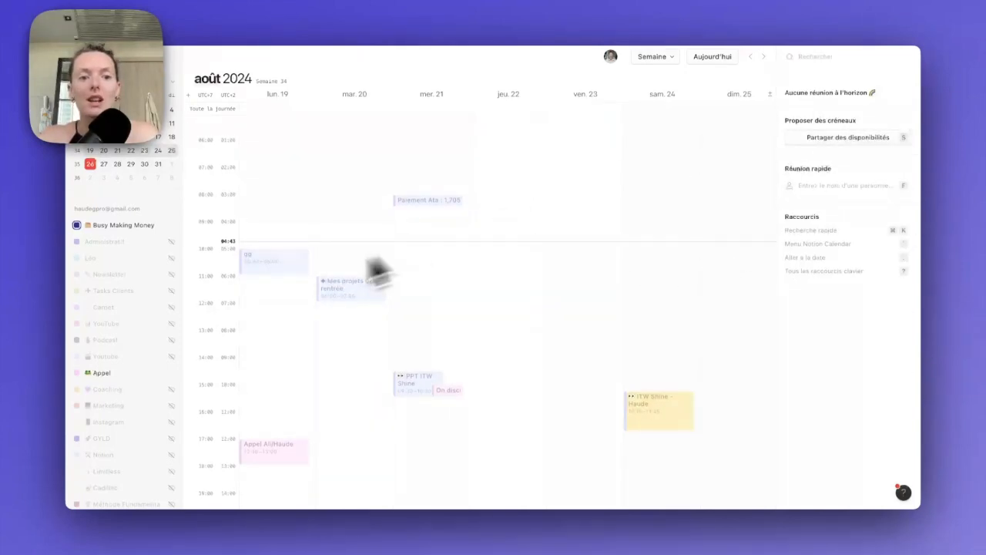
scroll(682, 228, "up", 1)
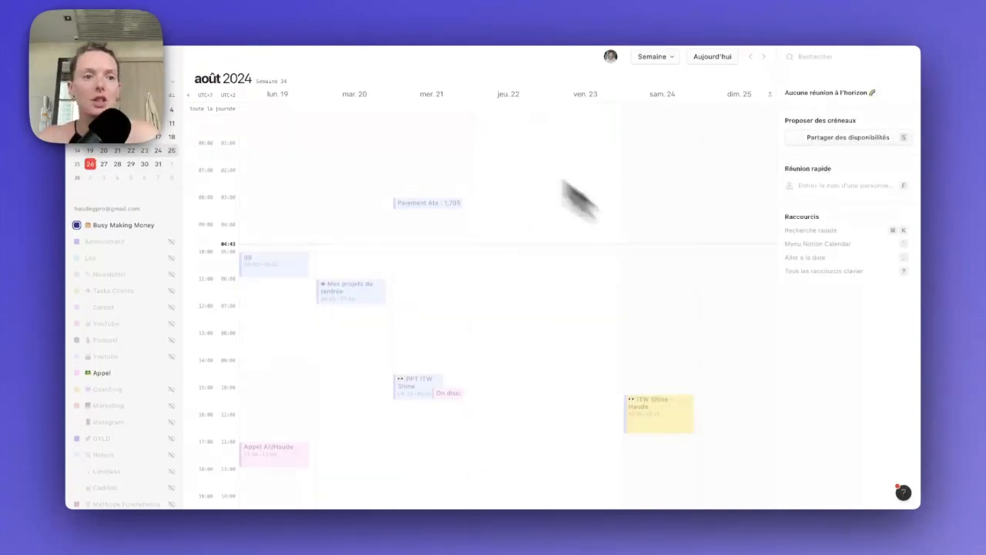
- Review the reminder options on a draft one-hour event on Thursday 22 August and discard the draft
left_click(583, 258)
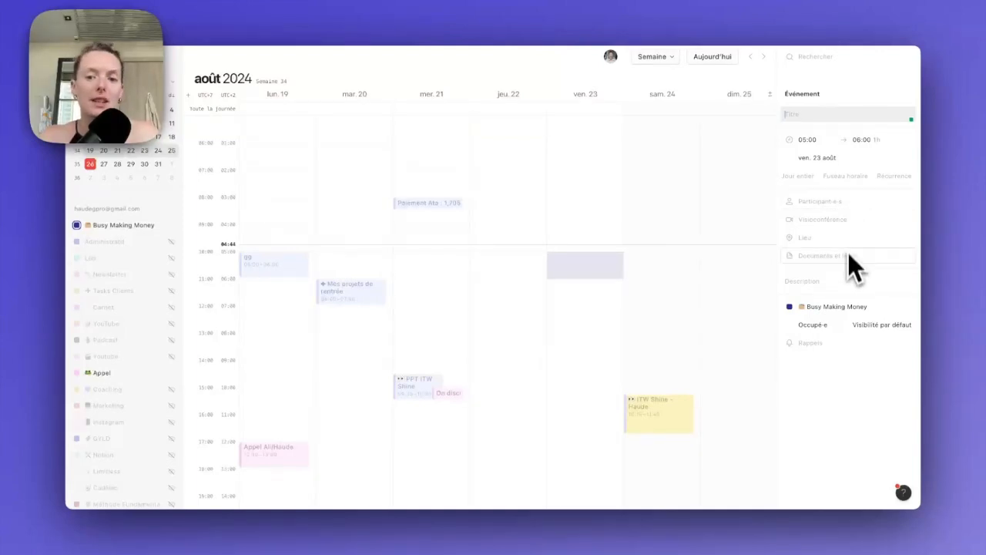
key("Left")
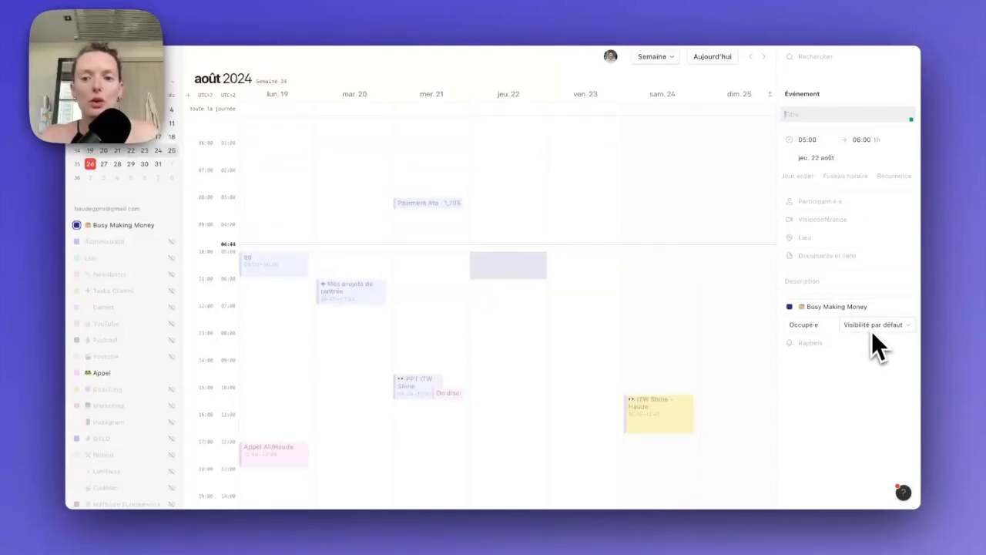
left_click(810, 345)
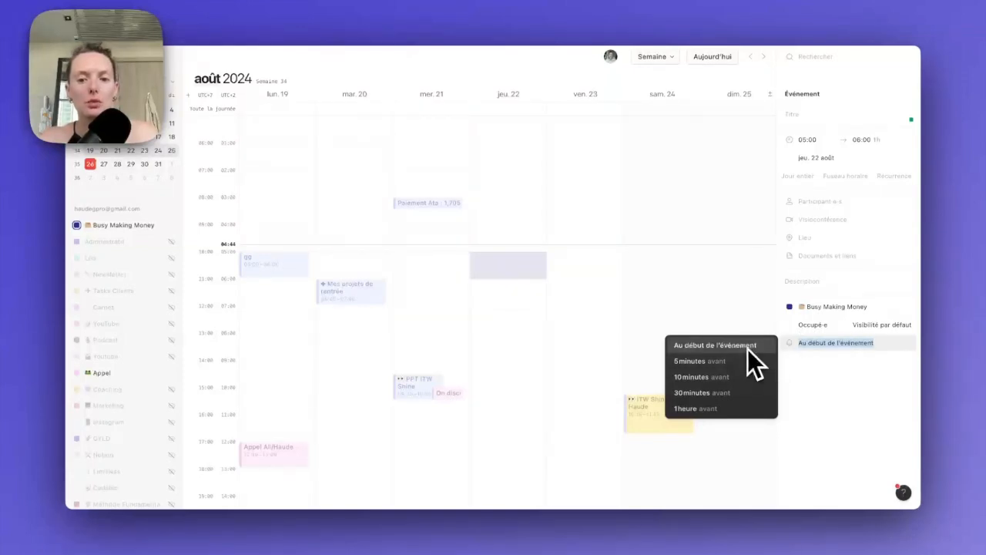
left_click(820, 413)
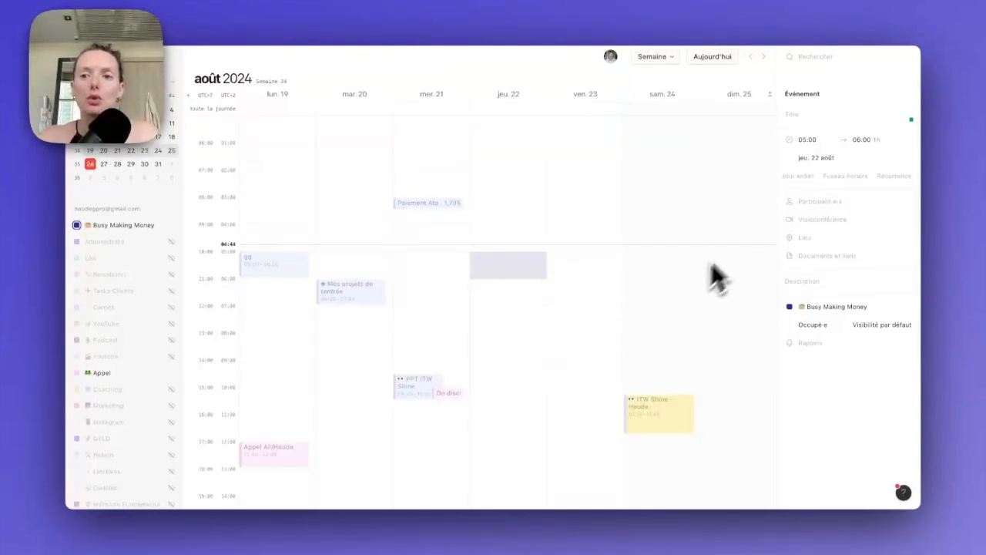
key("Escape")
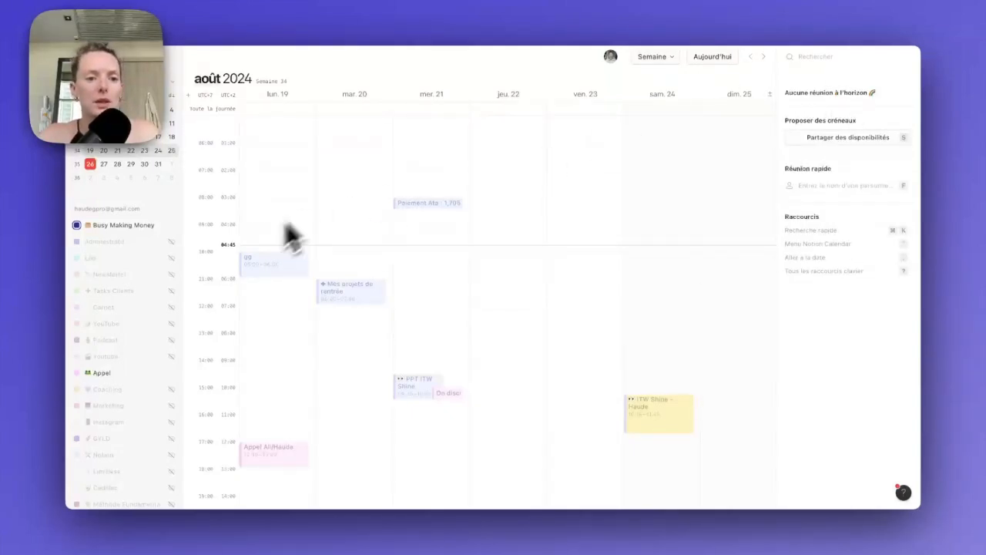
- Move the gg event to Monday 26 August, update it without an email notification, and show the following week
left_click(286, 254)
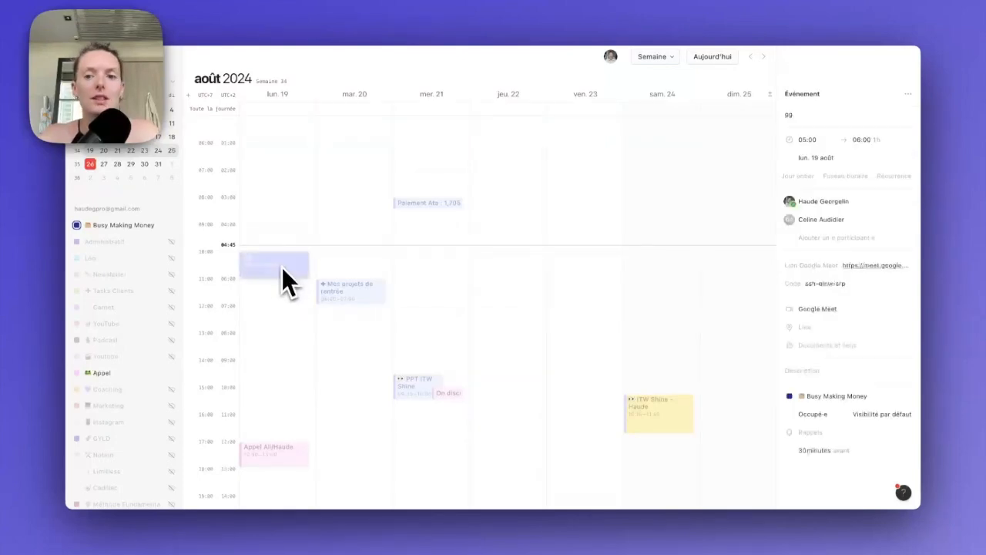
left_click(817, 158)
left_click(685, 245)
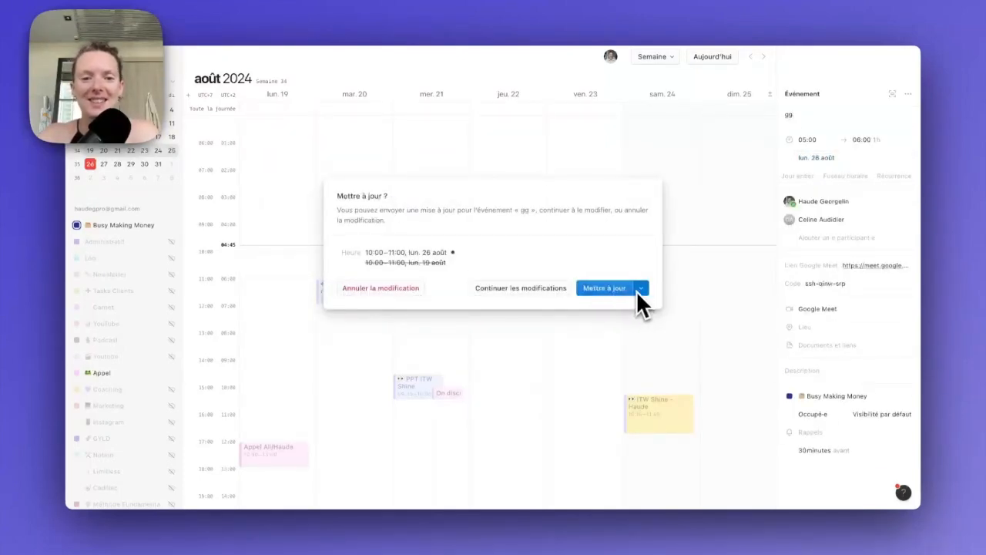
left_click(641, 288)
left_click(608, 311)
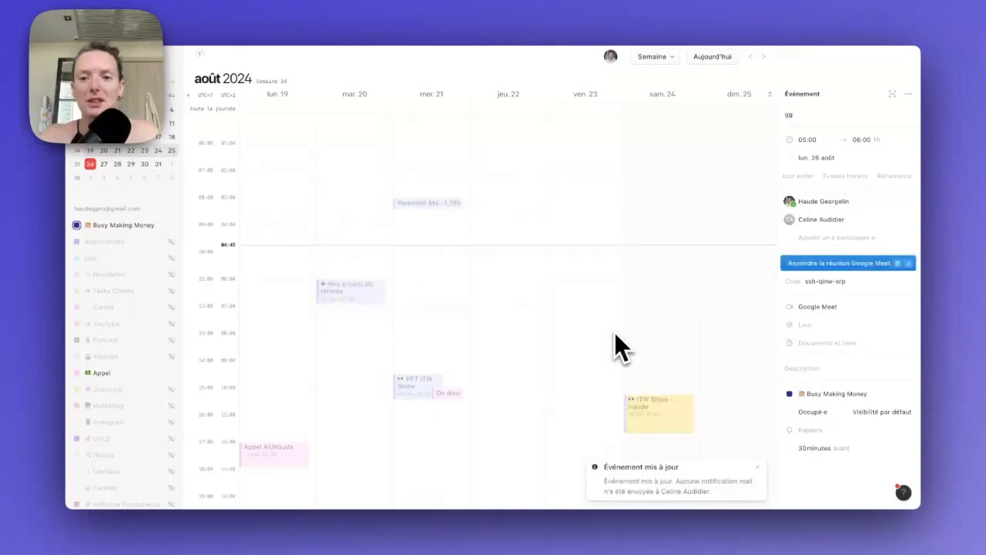
left_click(614, 332)
left_click(763, 57)
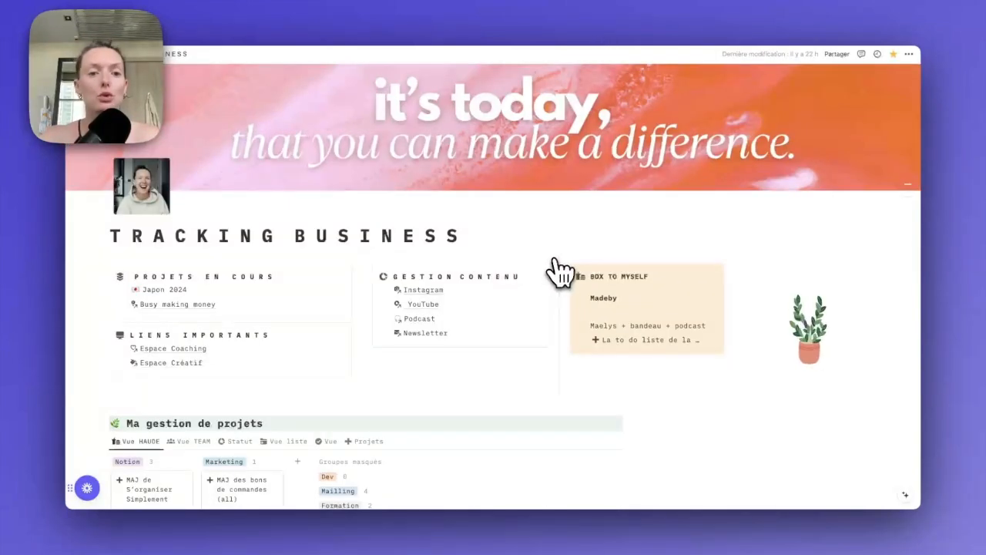
- On the Tracking Business page in Notion, add a Calendrier view to Ma gestion de projets and open it in Notion Calendar
scroll(560, 272, "down", 3)
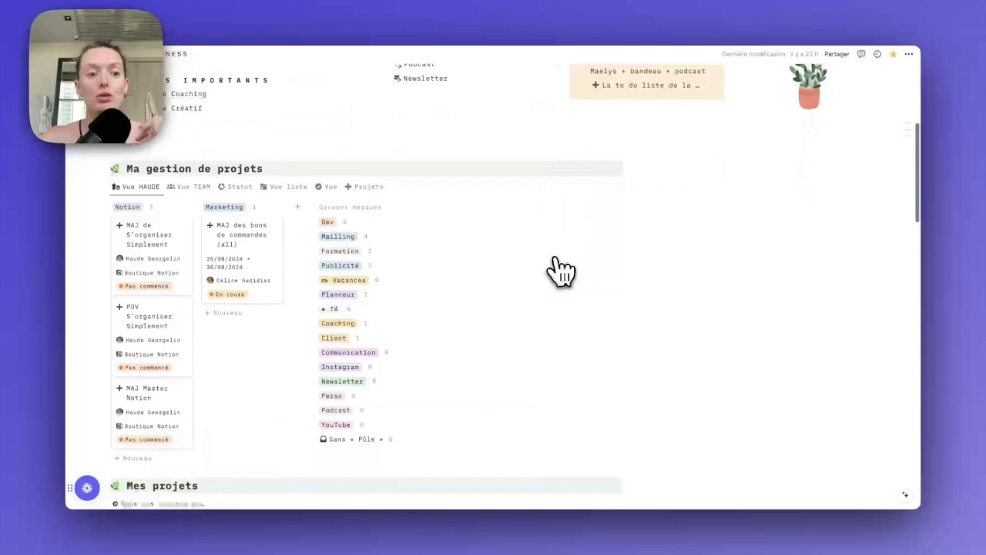
scroll(560, 271, "down", 1)
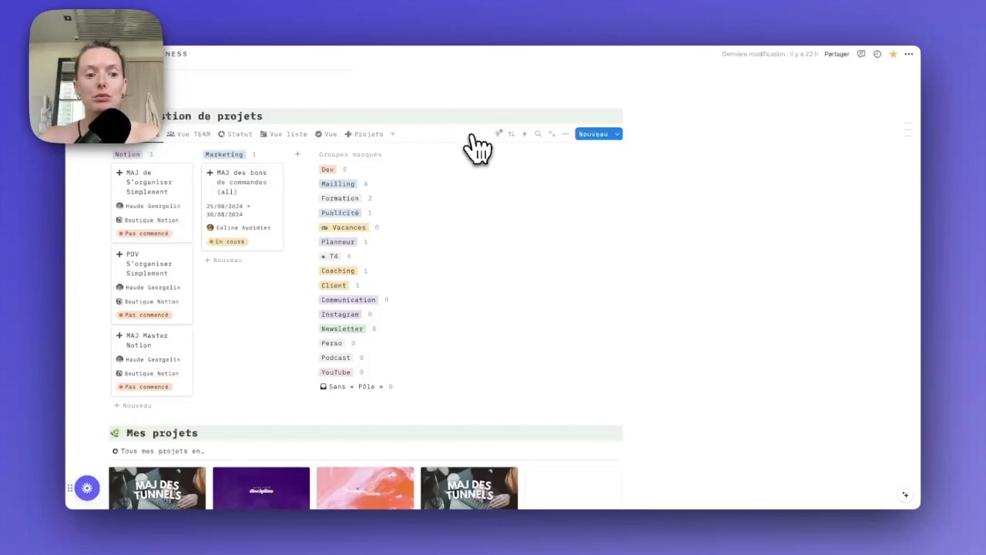
scroll(529, 203, "down", 5)
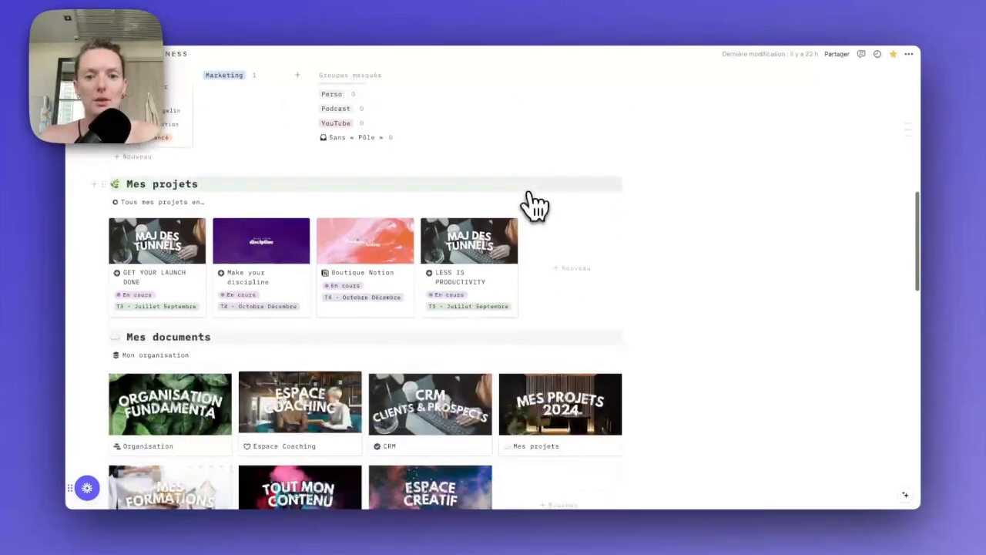
scroll(586, 220, "down", 5)
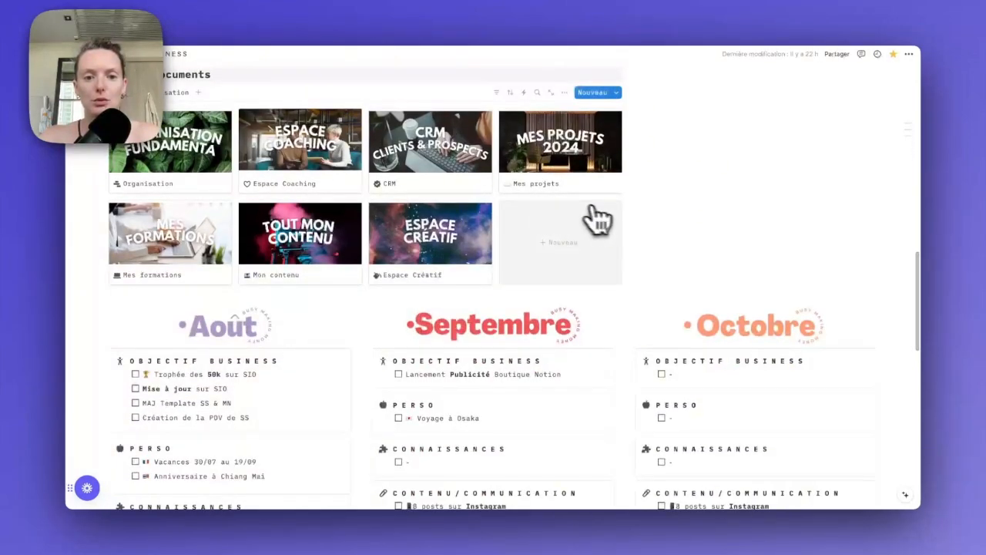
scroll(598, 220, "up", 10)
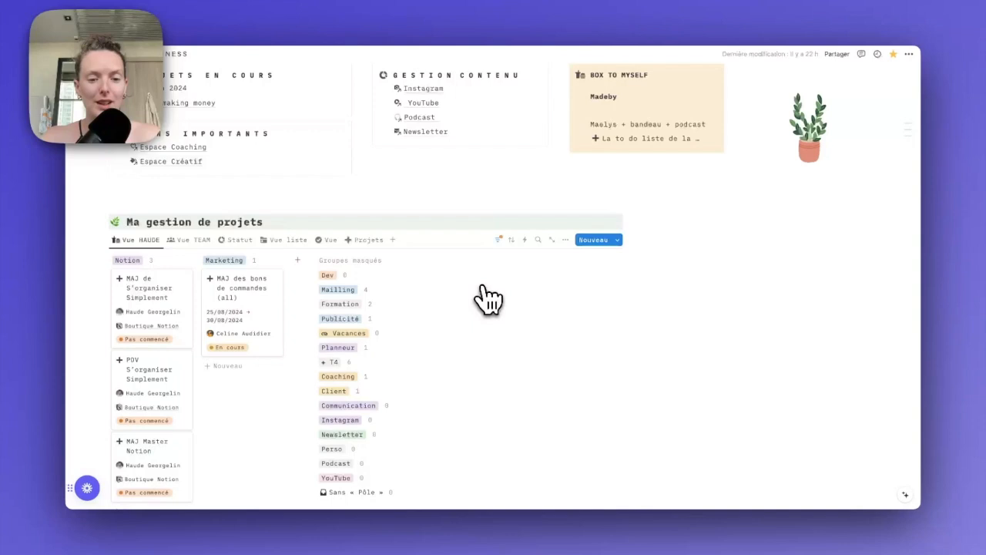
left_click(394, 241)
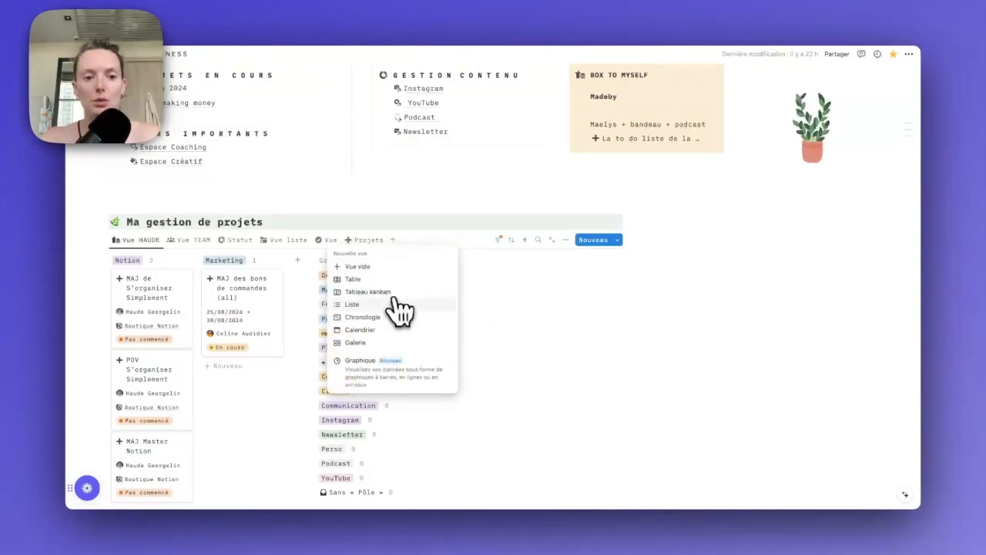
left_click(389, 333)
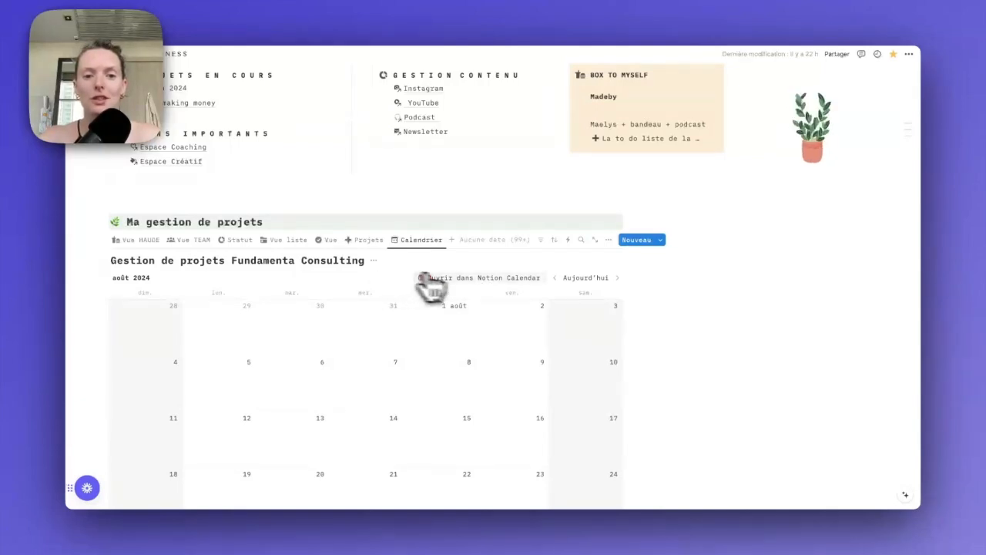
left_click(474, 279)
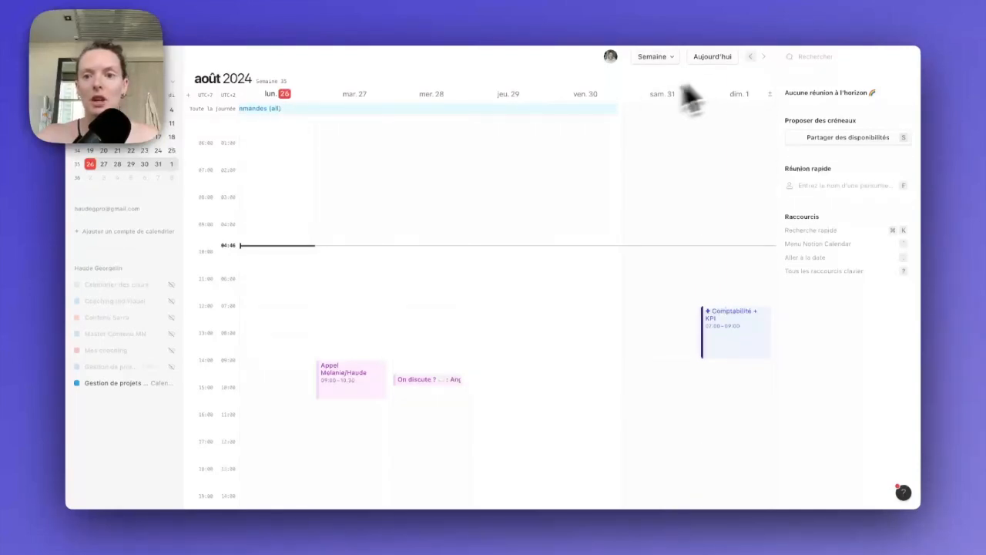
- Find the MAJ des bons de commandes (all) project around 25 August in the calendar and inspect its event details
left_click(752, 59)
scroll(718, 124, "right", 3)
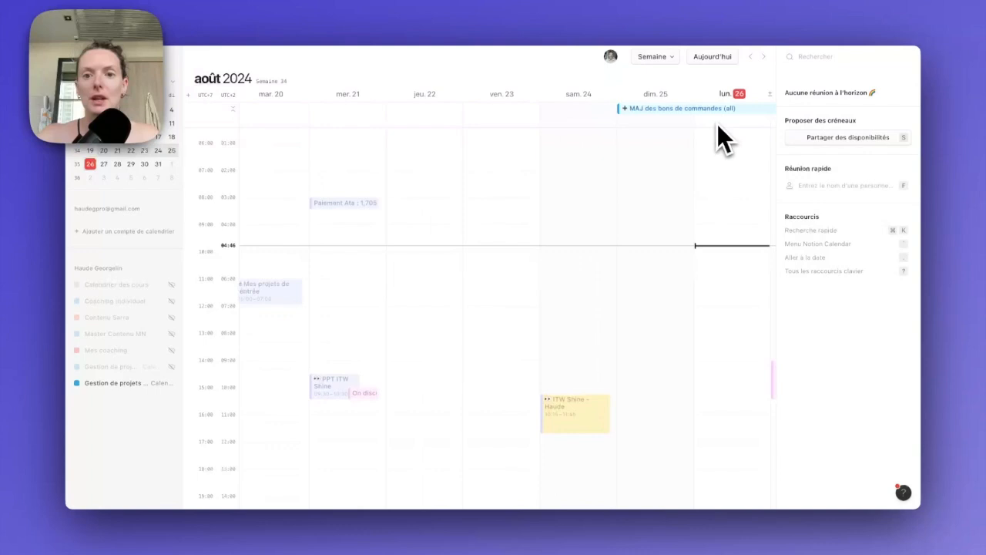
scroll(670, 127, "right", 2)
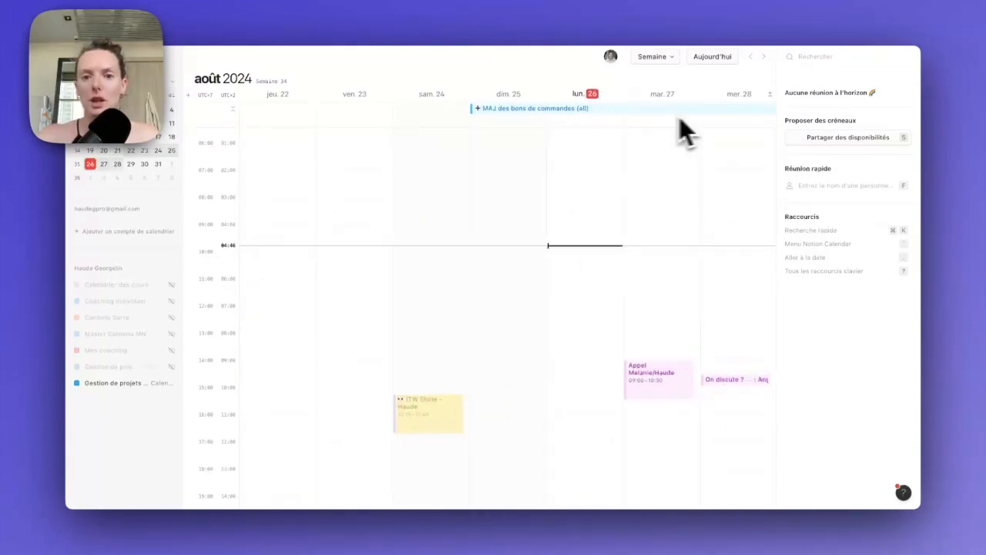
left_click(684, 110)
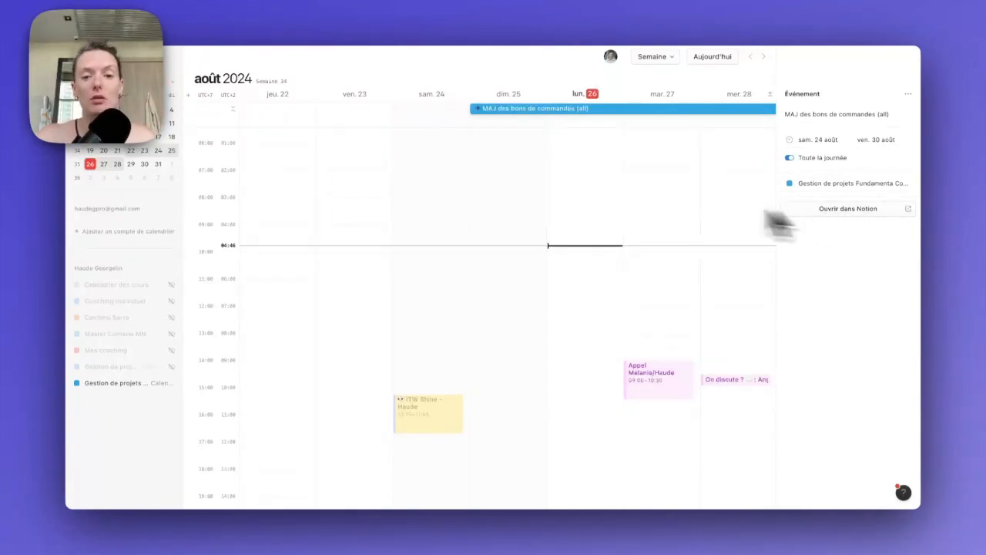
key("Escape")
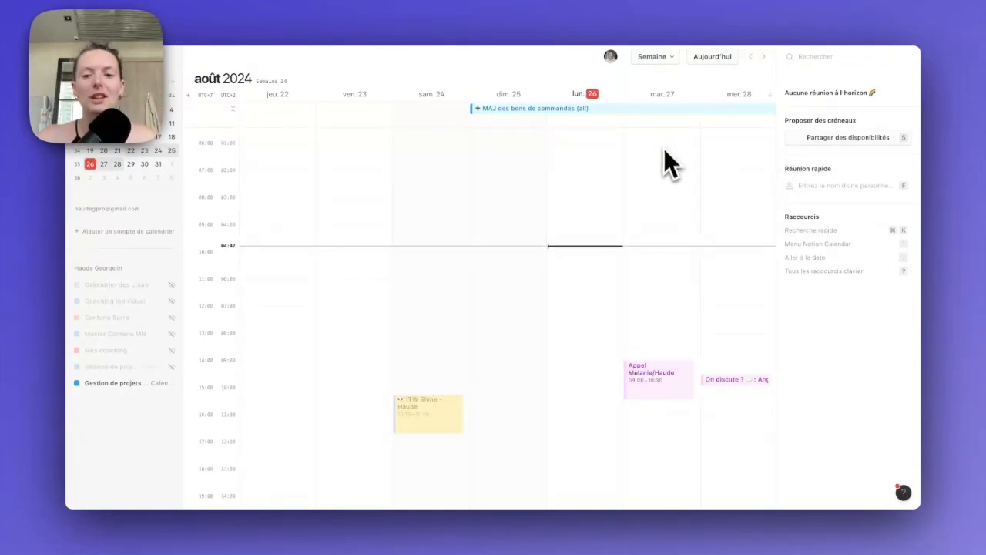
- Browse the neighbouring days and return to 24–30 August around the MAJ des bons de commandes (all) project
scroll(663, 167, "right", 3)
scroll(551, 187, "left", 10)
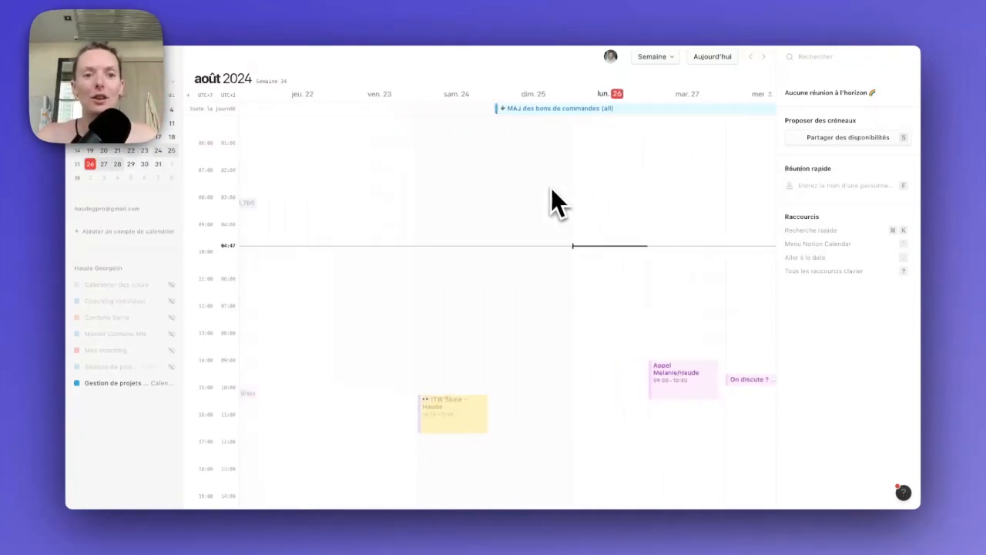
scroll(552, 189, "right", 10)
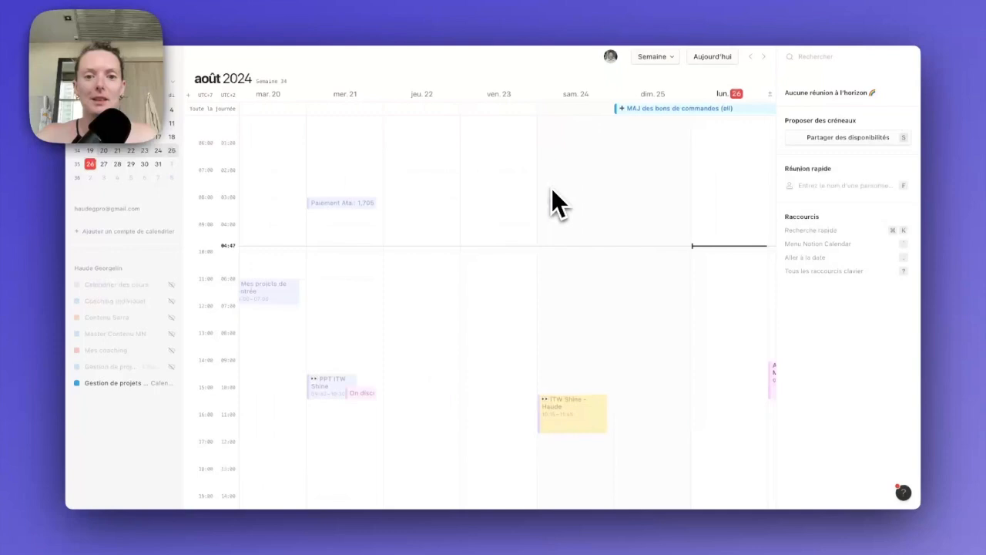
scroll(552, 188, "right", 5)
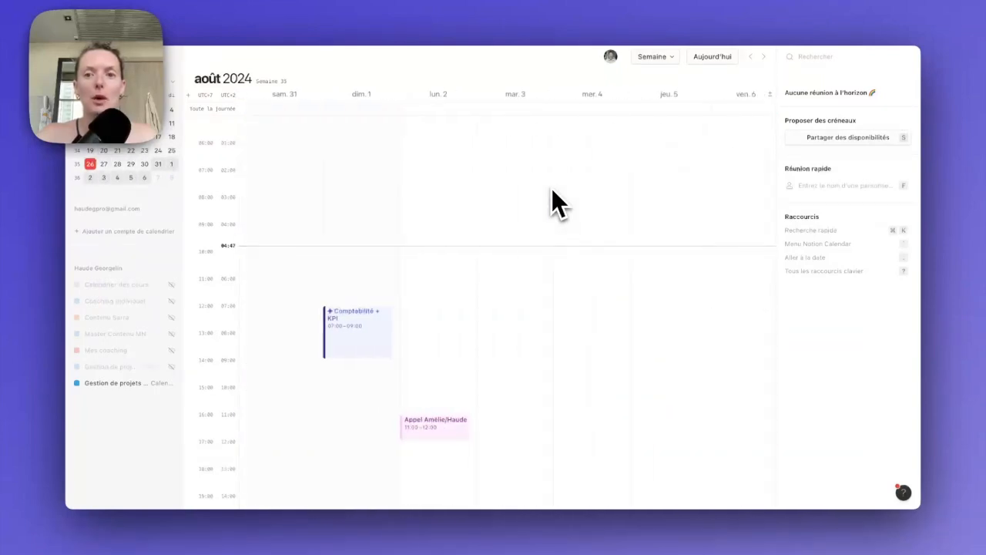
scroll(511, 188, "left", 5)
scroll(511, 188, "left", 2)
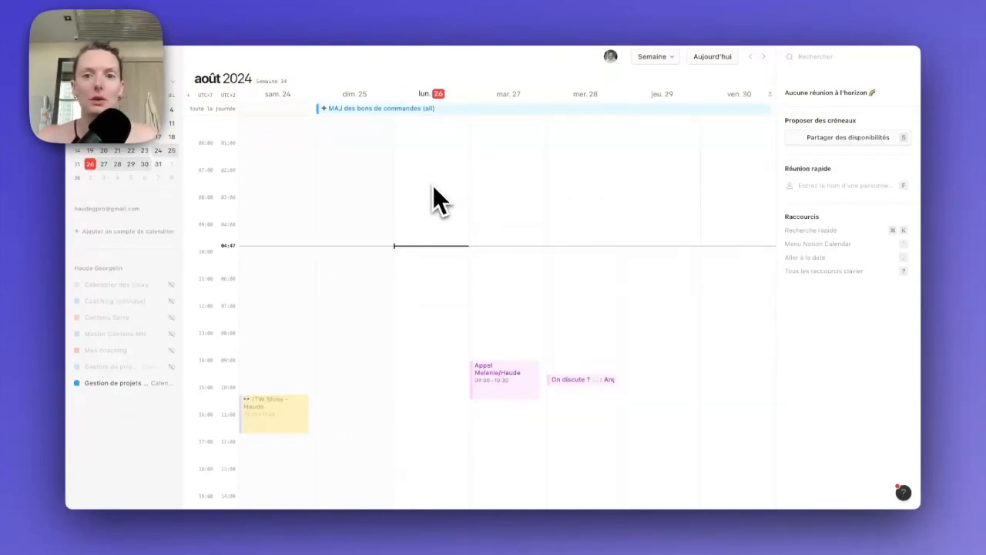
- Switch to Notion and add a new task to the Marketing group in the personal board view of Ma gestion de projets
left_click(556, 0)
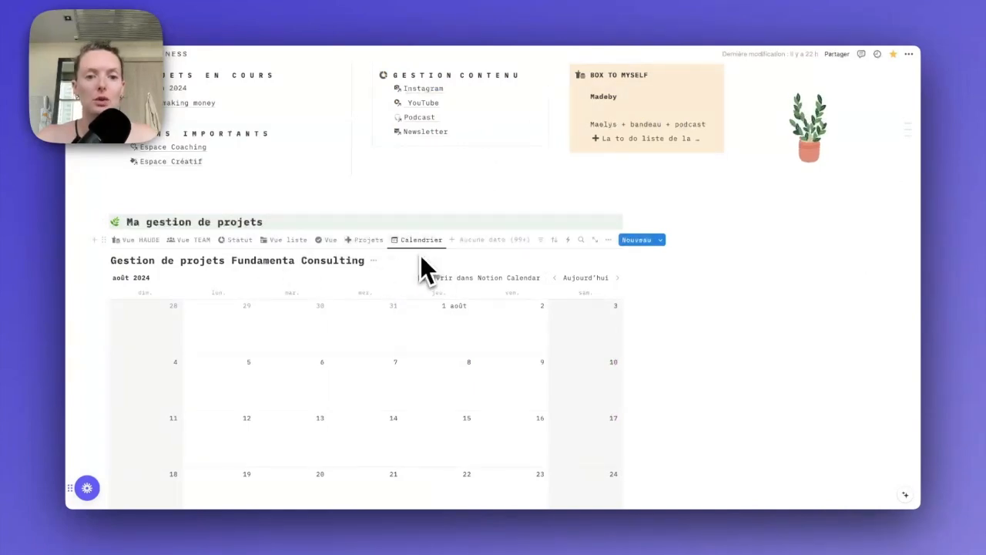
left_click(146, 242)
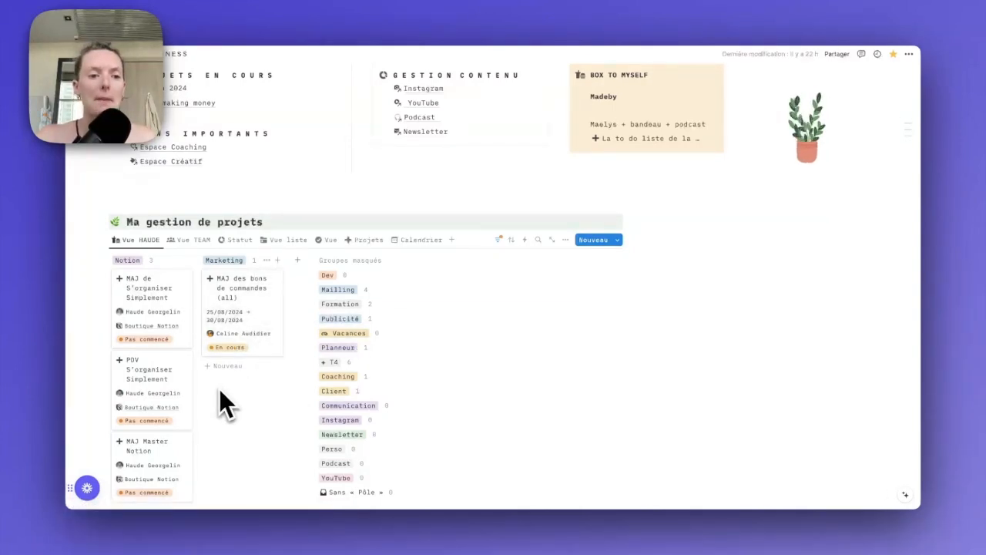
left_click(226, 366)
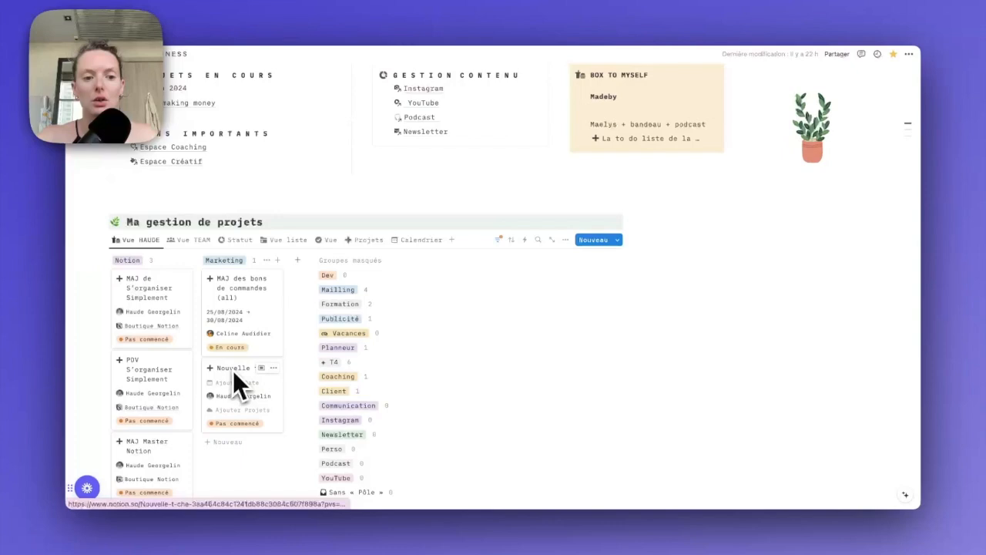
- Set the new Marketing task's date to 26/08/2024 with the time 11:00
left_click(248, 385)
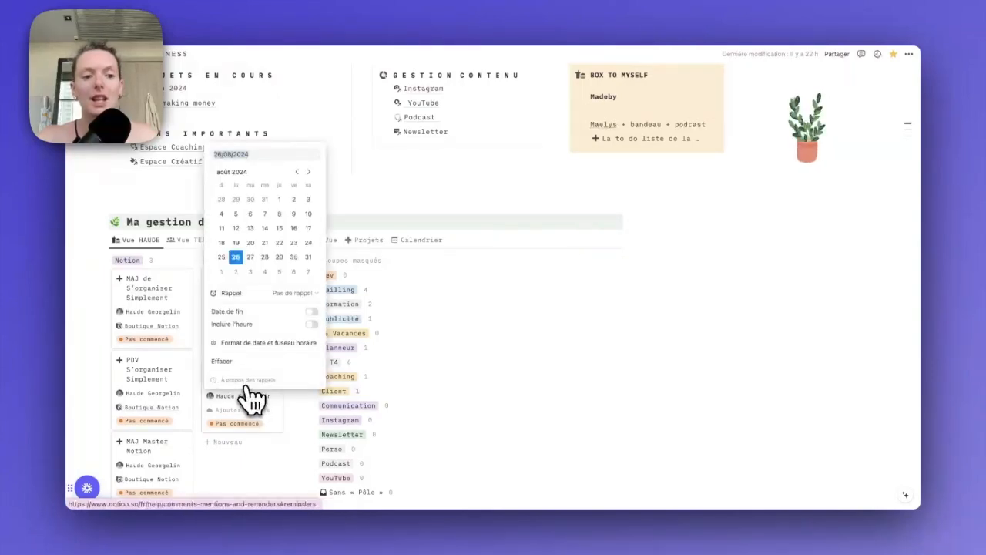
left_click(236, 259)
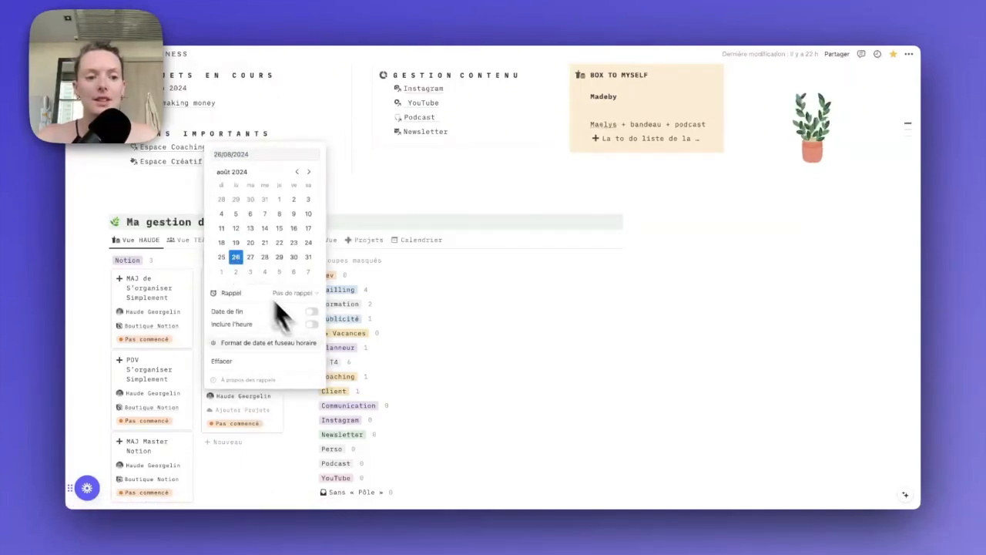
left_click(312, 324)
left_click(273, 156)
key("BackSpace")
type("11:00")
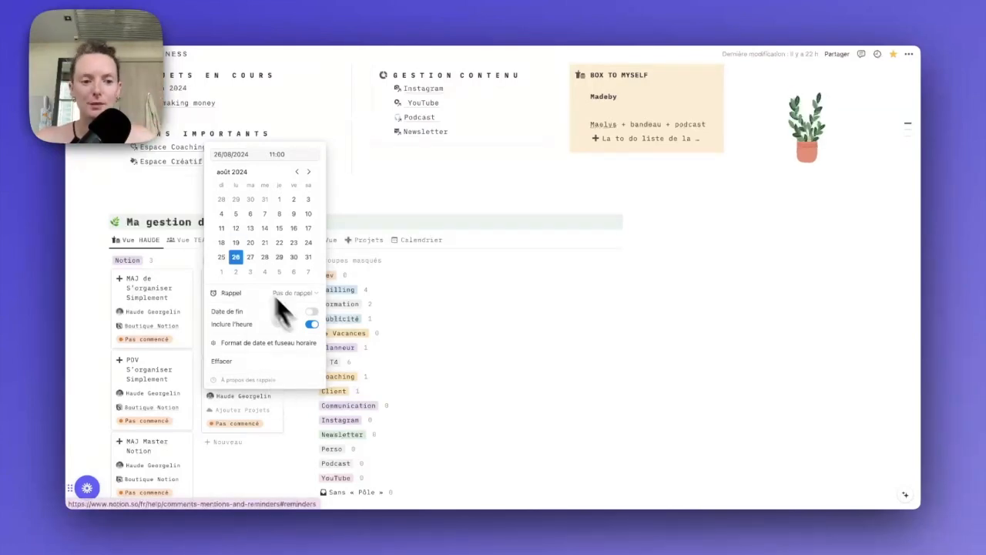
left_click(300, 429)
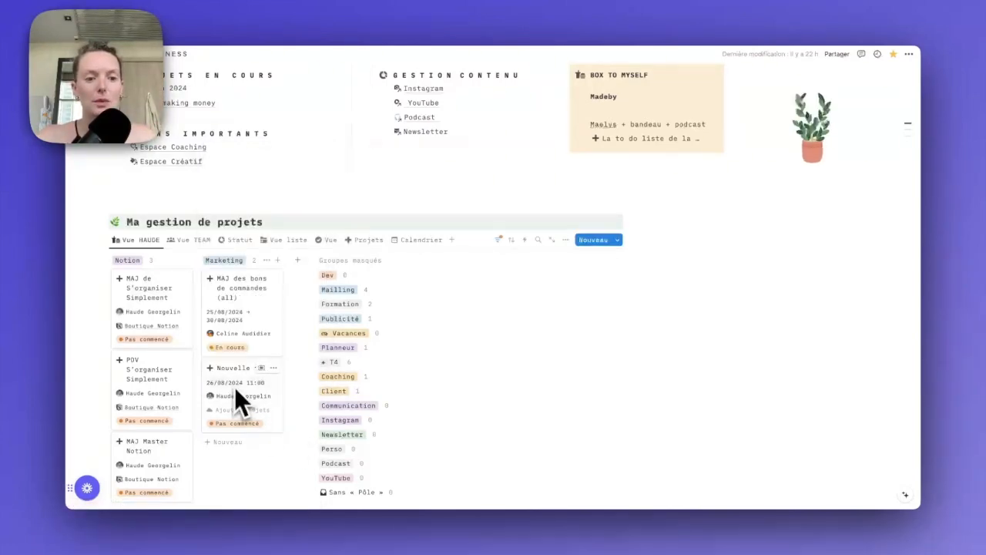
left_click(273, 456)
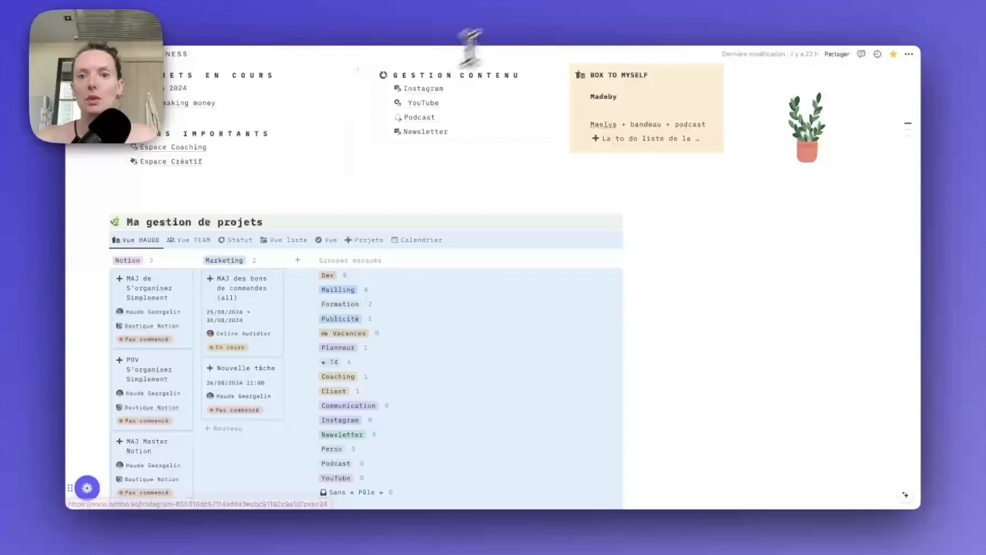
- Switch to Notion Calendar and extend the Nouvelle tâche event on Monday 26 August to end at 07:00
left_click(774, 2)
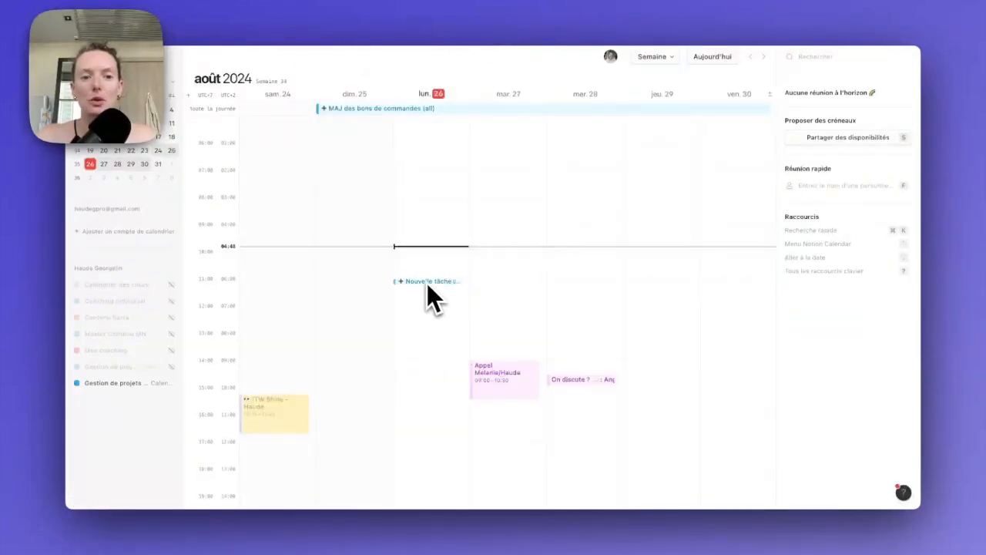
left_click(406, 283)
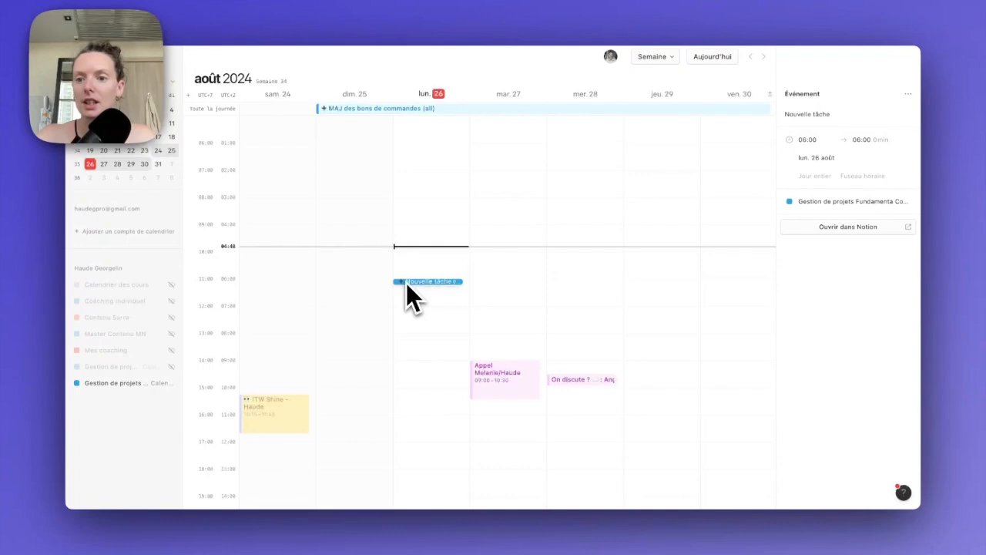
left_click_drag(413, 283, 416, 312)
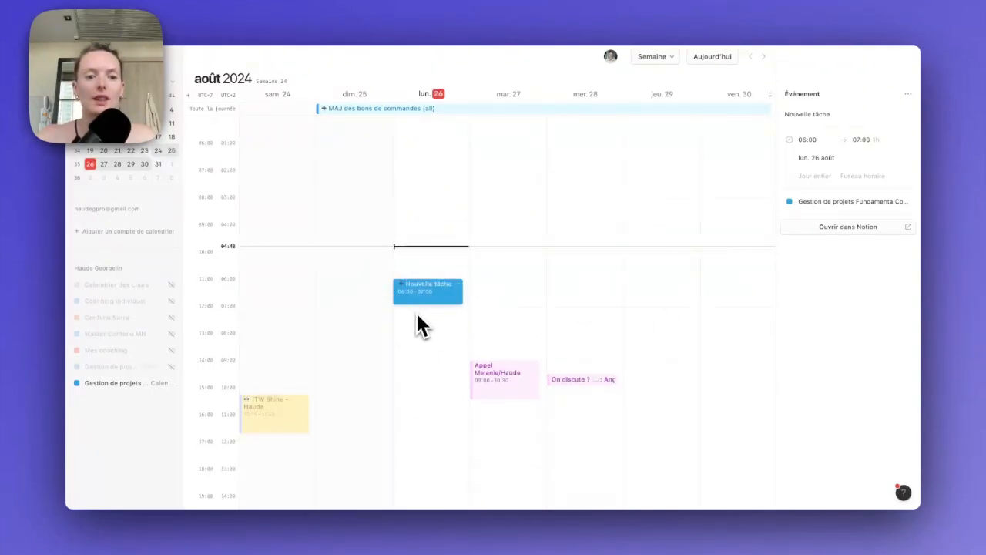
left_click(522, 346)
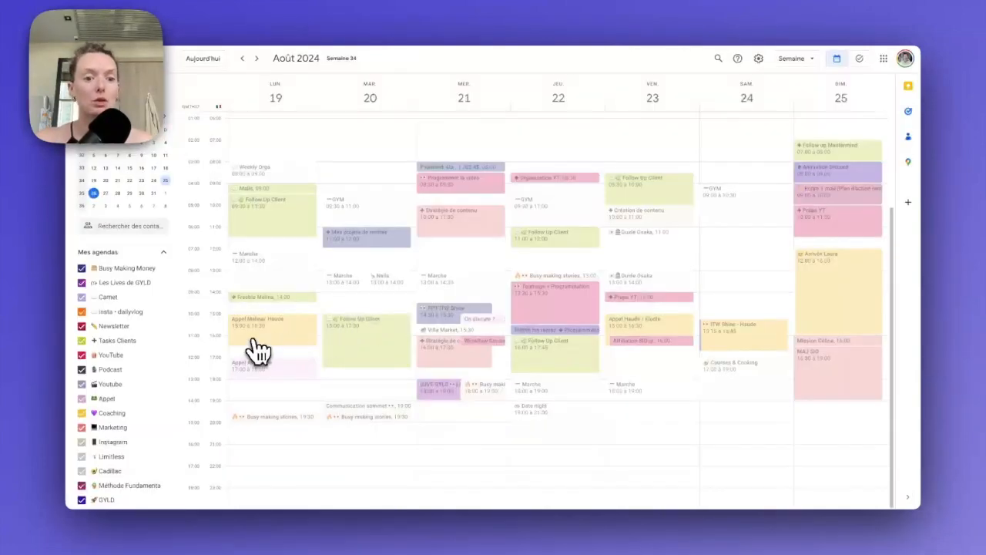
- In Google Calendar, check the Coaching calls on Monday 19 and Friday 23 August, and go on to the following week
left_click(254, 339)
left_click(643, 328)
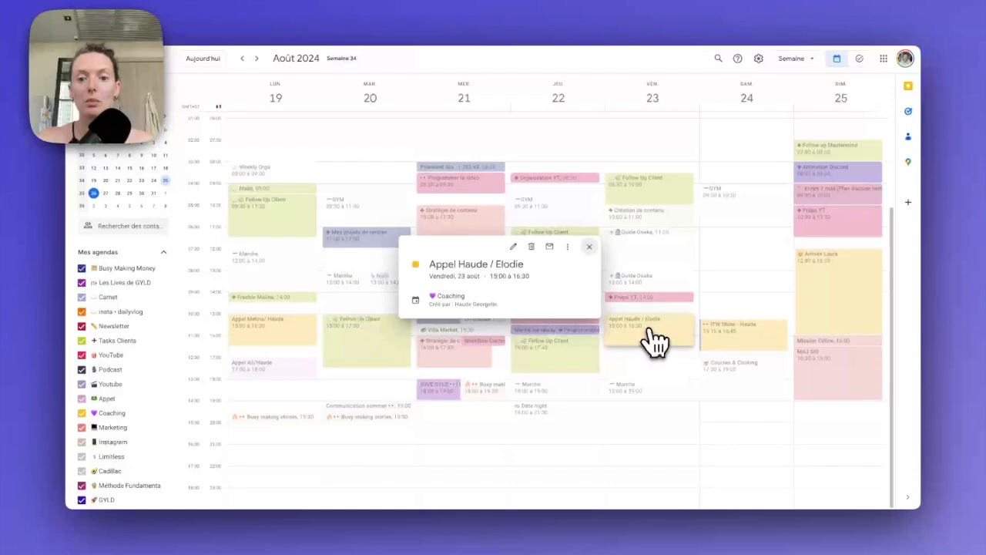
left_click(256, 58)
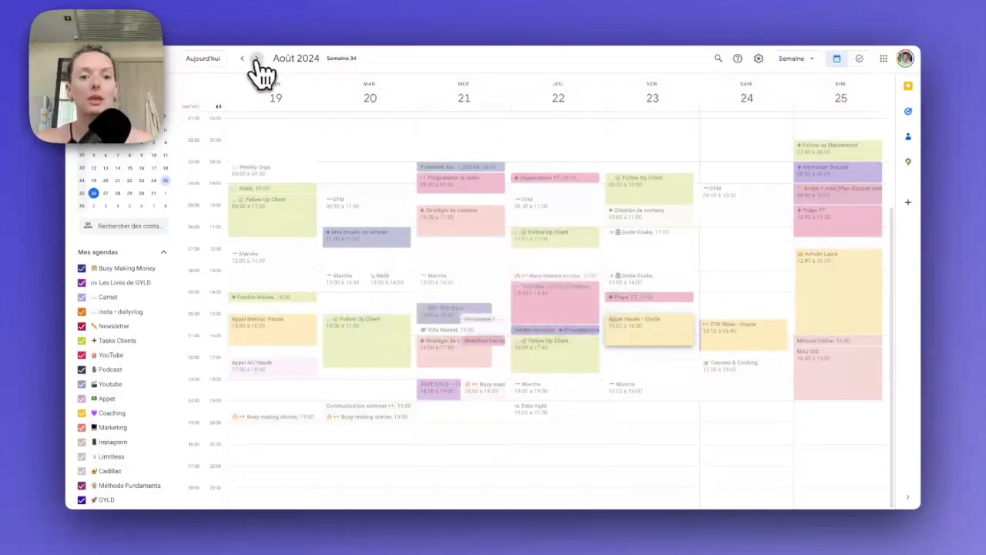
left_click(256, 58)
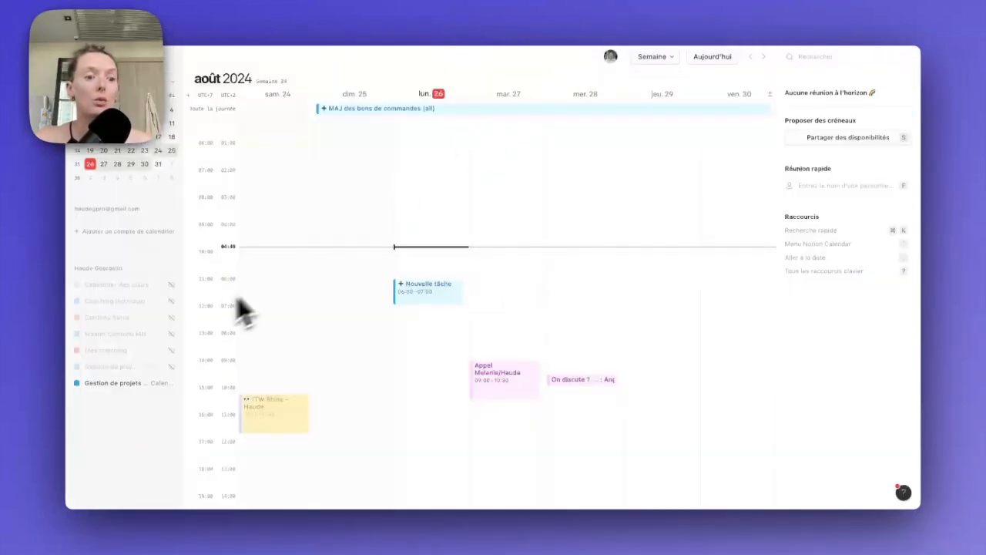
- Back in Notion Calendar, expand the account's calendar list and show the Coaching calendar
left_click(147, 211)
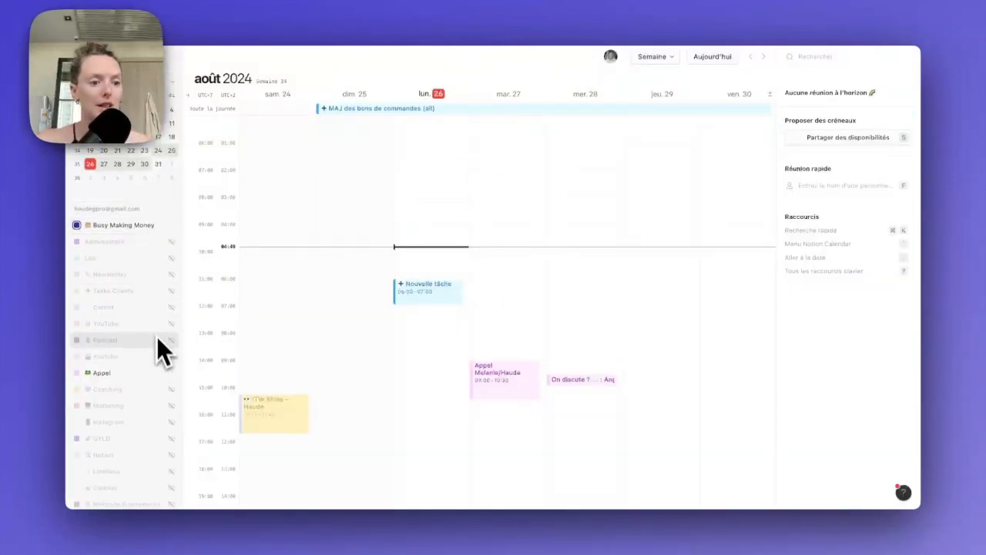
left_click(172, 390)
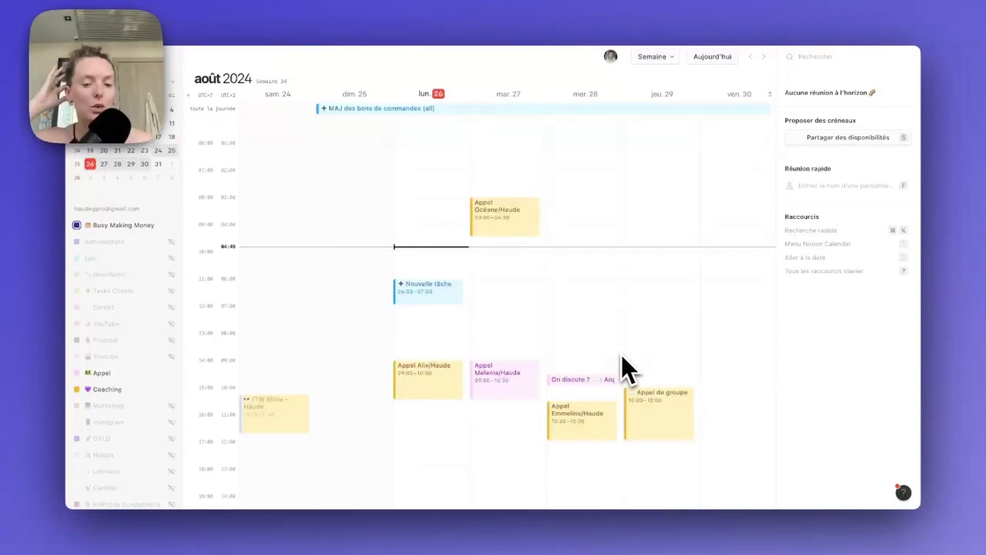
- Delete the Nouvelle tâche event on Monday 26 August
key("BackSpace")
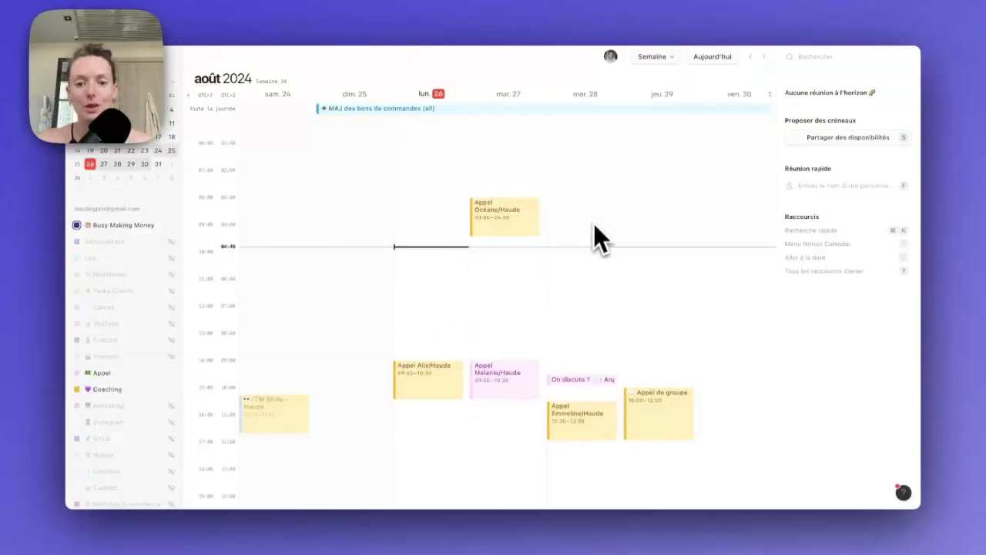
- Create an event titled test on Wednesday 28 August from 05:00 to 06:00
left_click(586, 262)
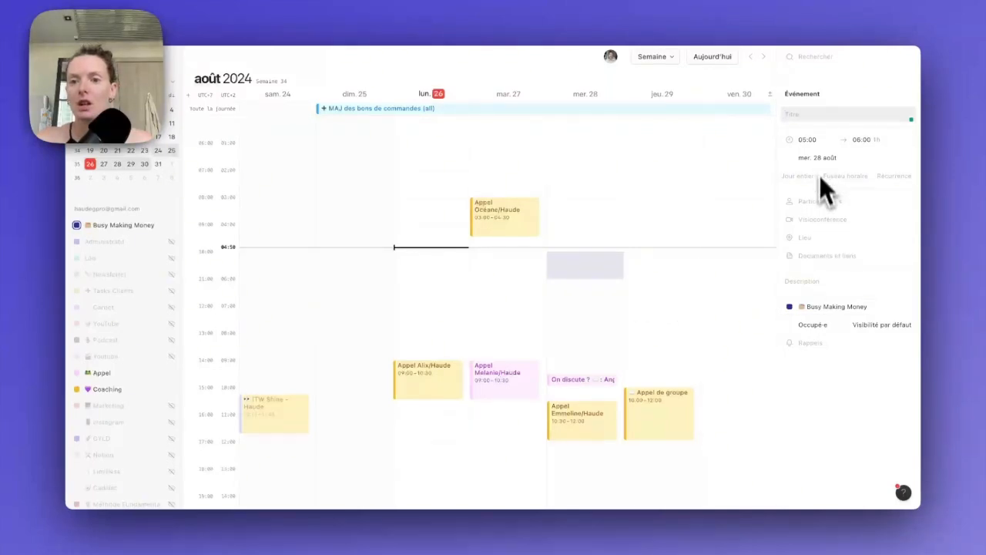
type("test")
key("Return")
- Review the calendars available for the test event, including Gestion de projets Fundamenta Consulting, and keep Busy Making Money
left_click(832, 305)
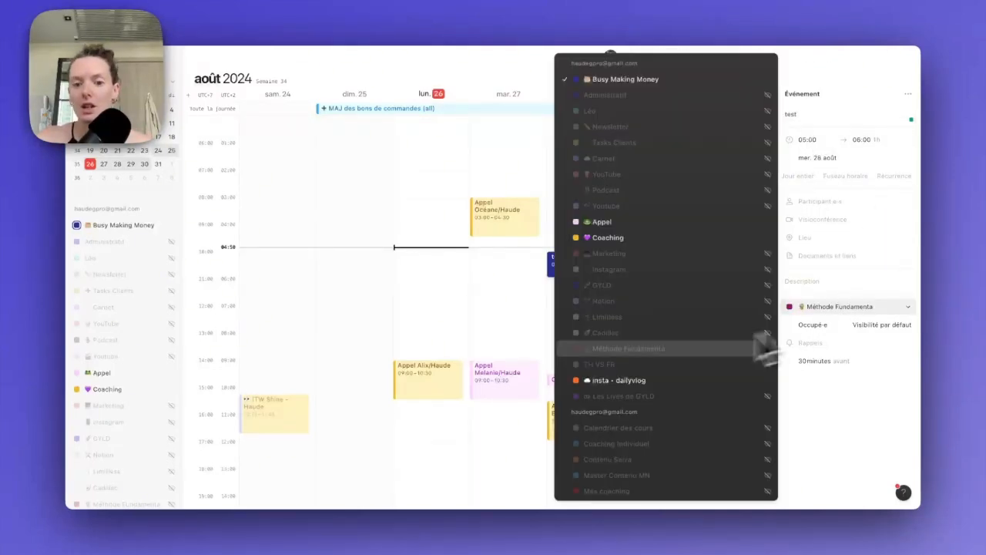
scroll(658, 358, "down", 2)
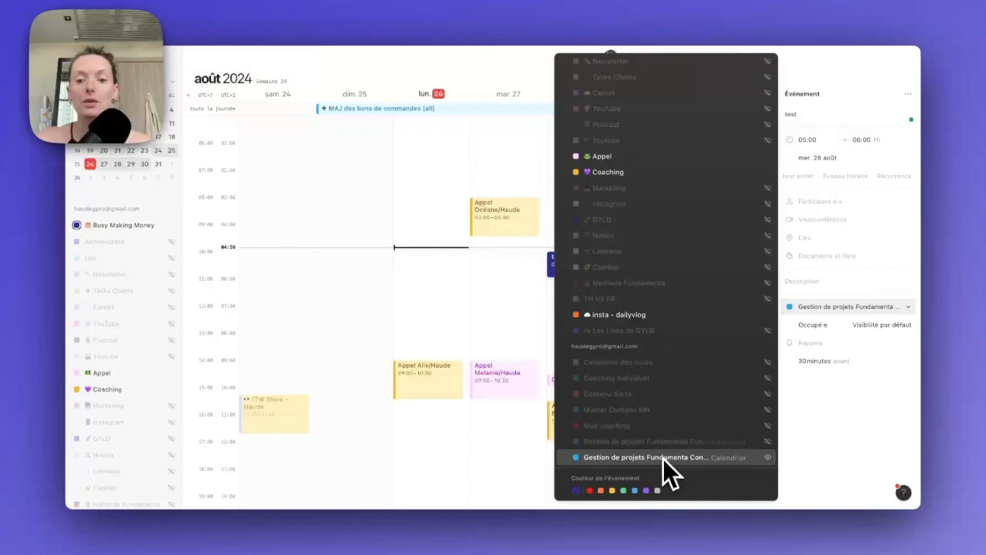
key("Escape")
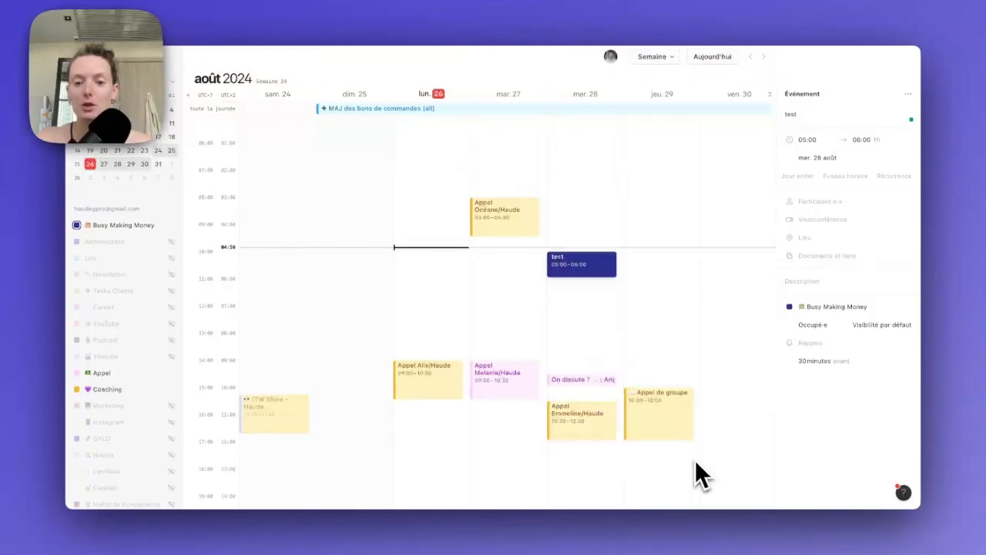
left_click(862, 306)
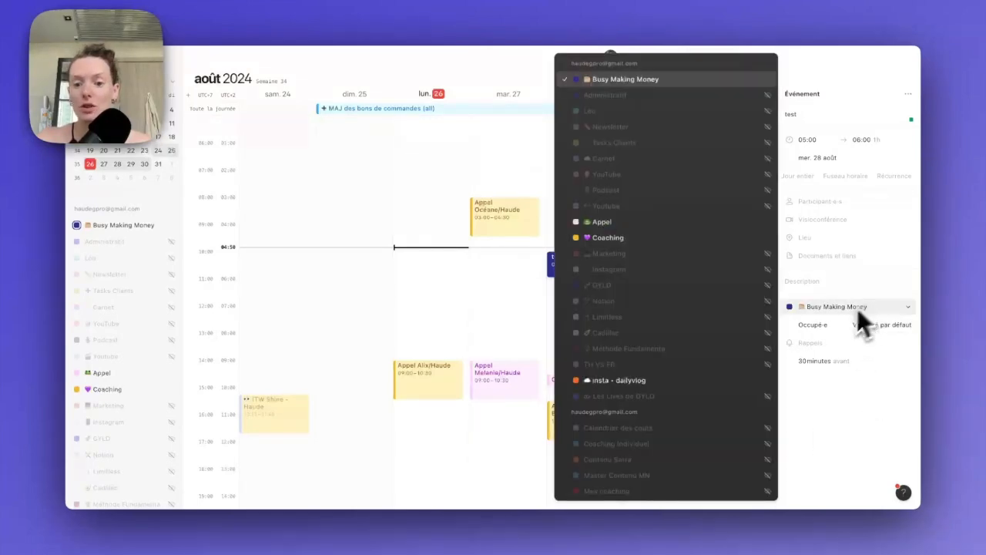
key("Escape")
key("Escape")
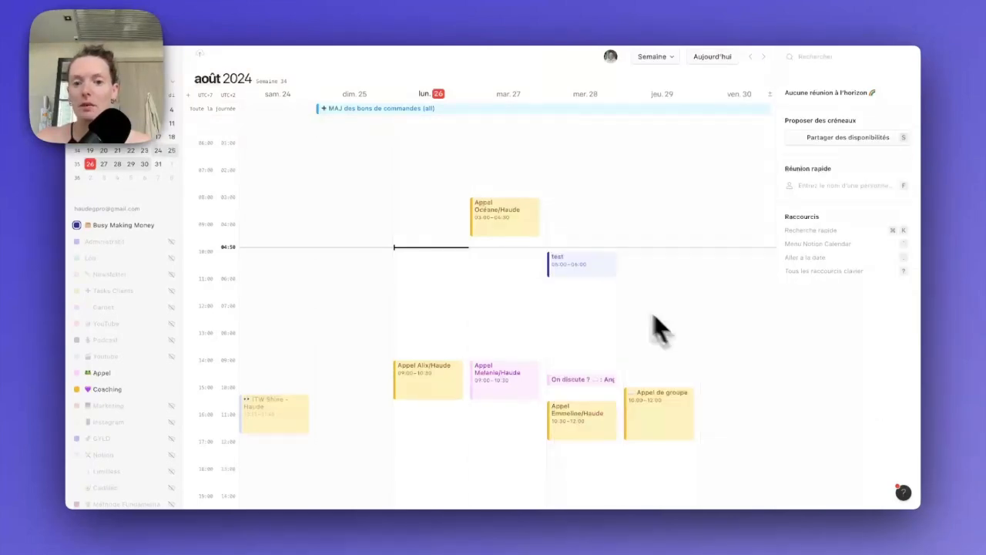
- Review the colour, blocking, copy, duplicate and delete options offered for the test event
left_click(612, 270)
right_click(609, 263)
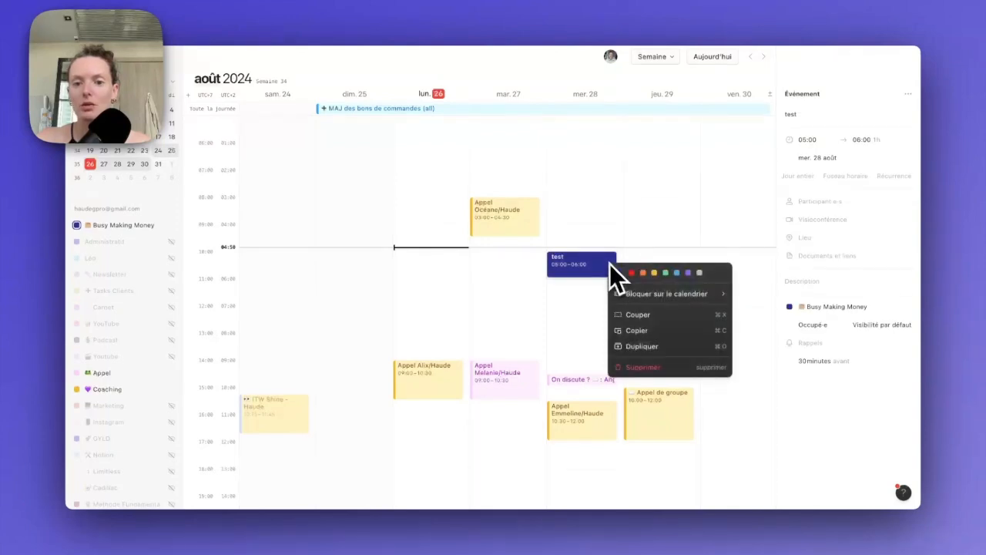
mouse_move(667, 295)
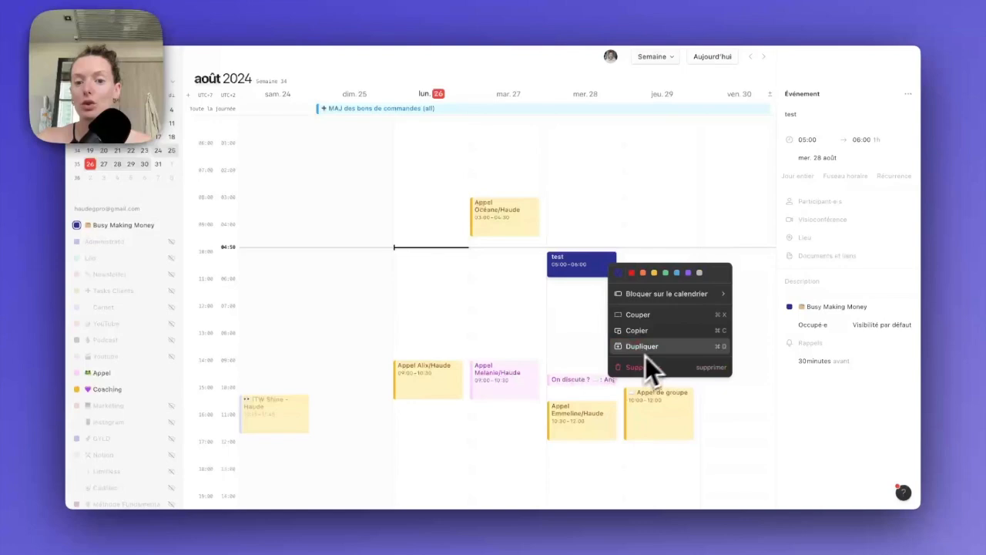
left_click(583, 322)
left_click(620, 293)
- Search Notion for gestion and attach the Gestion de projets Fundamenta Consulting page to the test event
left_click(602, 270)
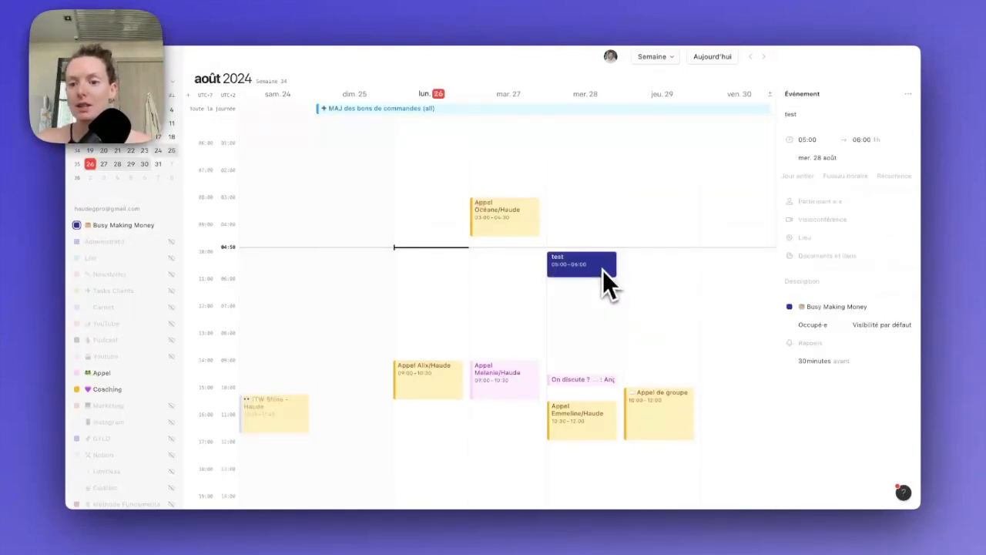
left_click(859, 256)
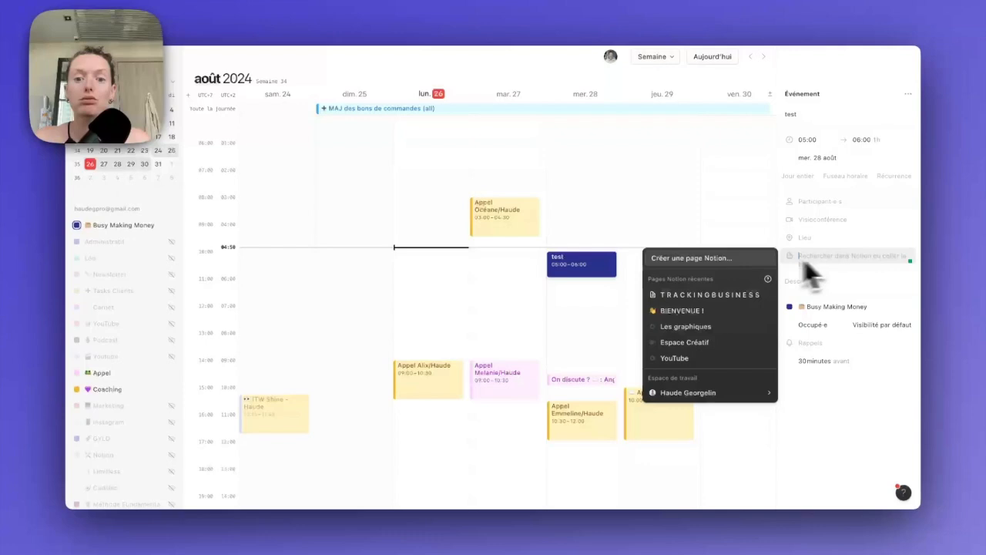
type("gestion")
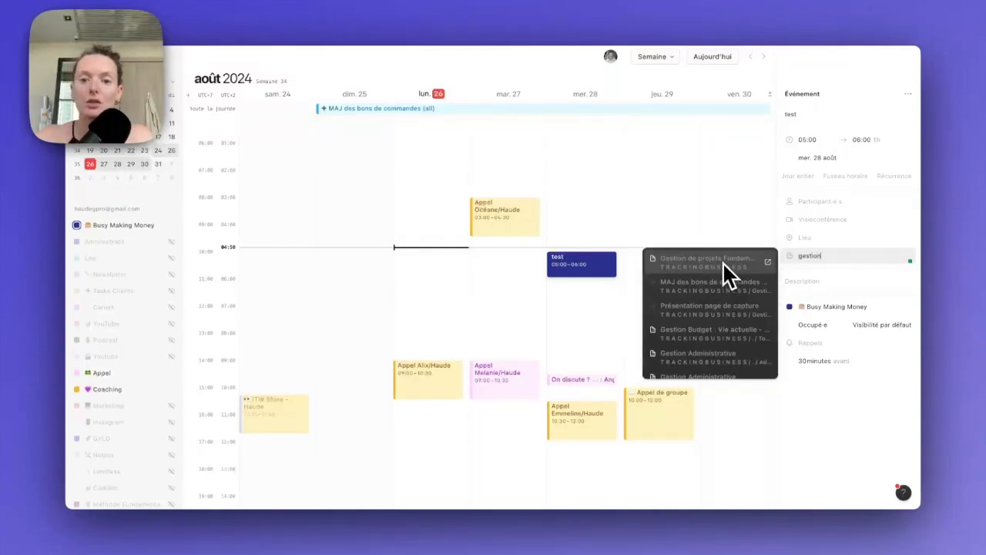
left_click(722, 262)
mouse_move(856, 268)
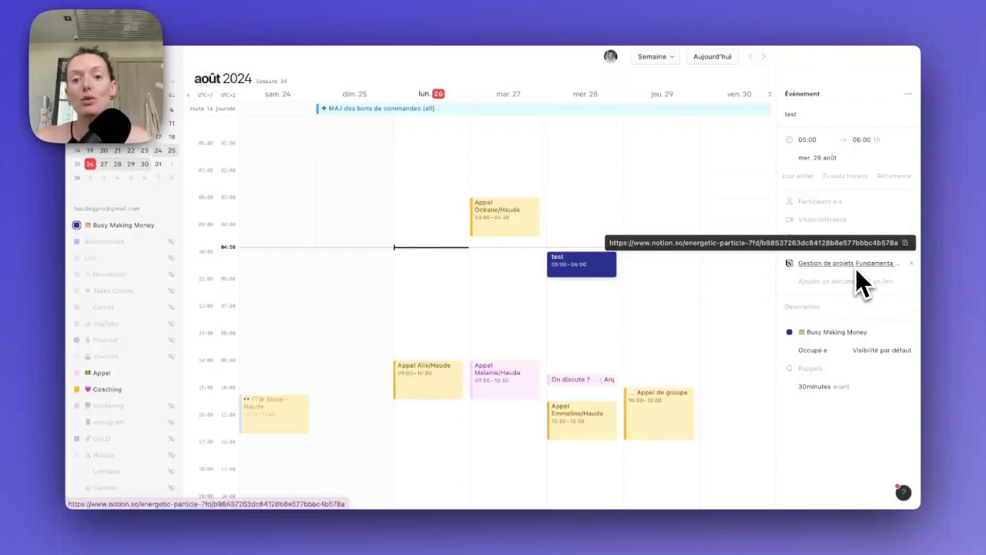
key("Escape")
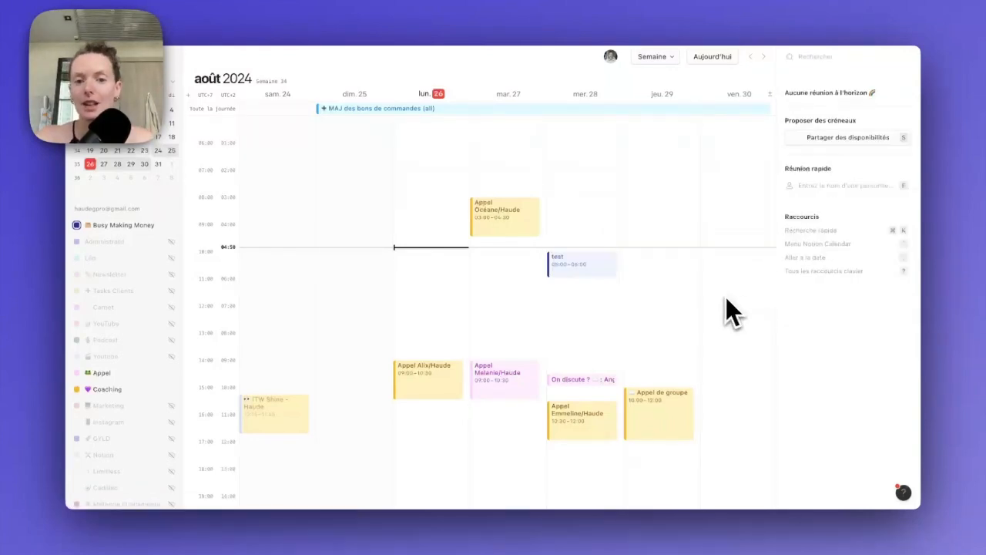